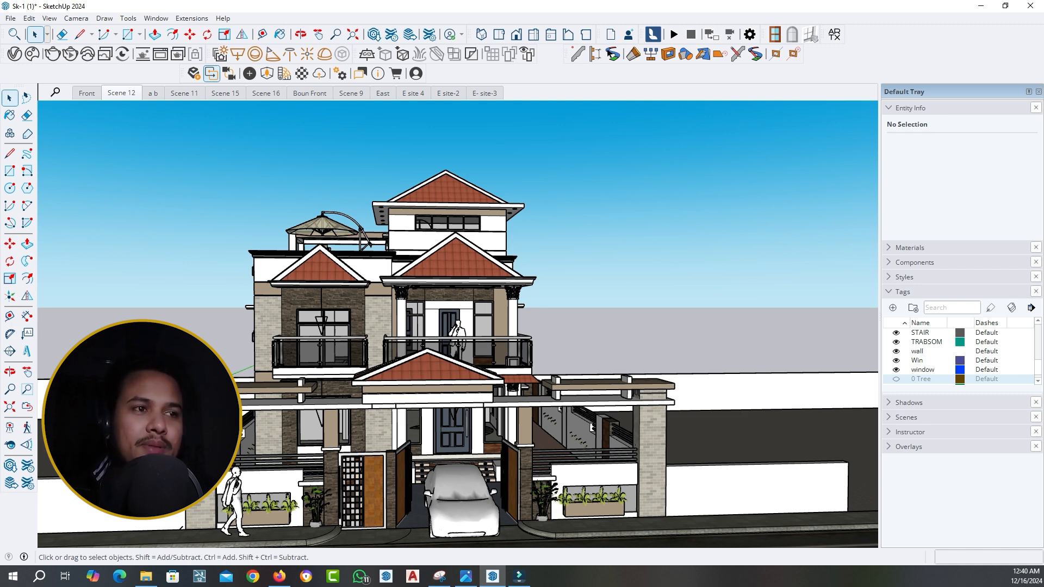
Copy the round ceiling light from the ground beside the house to the centre of the smaller upper balcony's ceiling
{"action": "scroll", "coordinate": [544, 380], "scroll_direction": "down", "scroll_amount": 3}
{"action": "scroll", "coordinate": [576, 380], "scroll_direction": "up", "scroll_amount": 10}
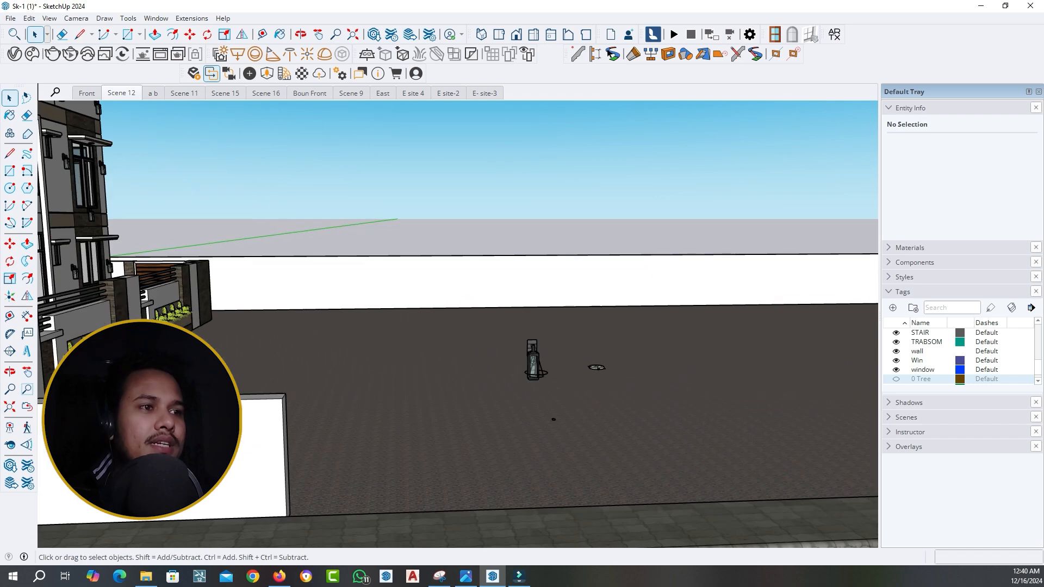
{"action": "scroll", "coordinate": [607, 352], "scroll_direction": "up", "scroll_amount": 7}
{"action": "scroll", "coordinate": [584, 358], "scroll_direction": "down", "scroll_amount": 7}
{"action": "scroll", "coordinate": [583, 359], "scroll_direction": "up", "scroll_amount": 4}
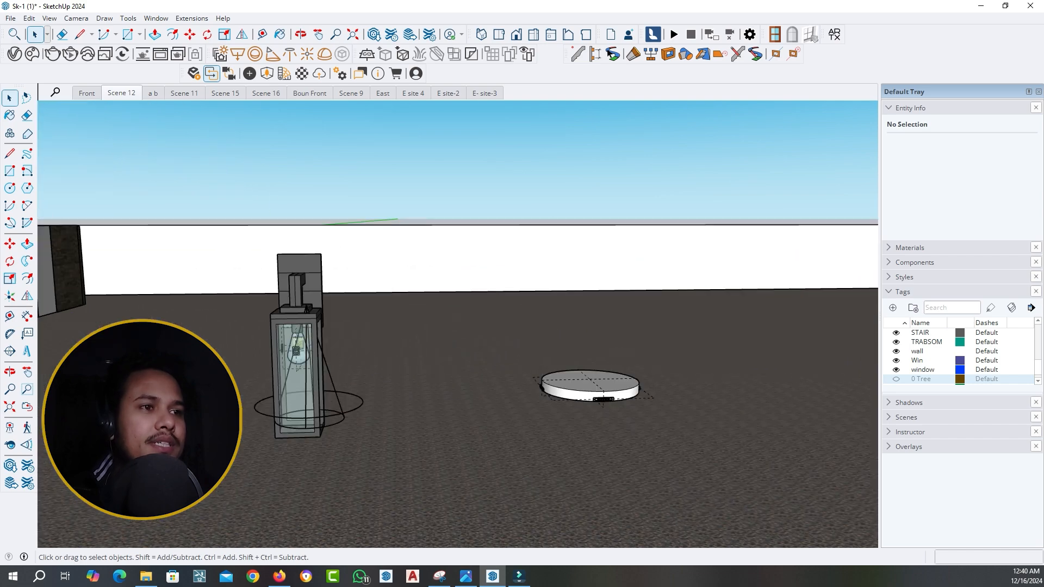
{"action": "mouse_move", "coordinate": [584, 359]}
{"action": "middle_mouse_down"}
{"action": "mouse_move", "coordinate": [591, 324]}
{"action": "mouse_move", "coordinate": [590, 363]}
{"action": "middle_mouse_up"}
{"action": "left_click", "coordinate": [586, 388]}
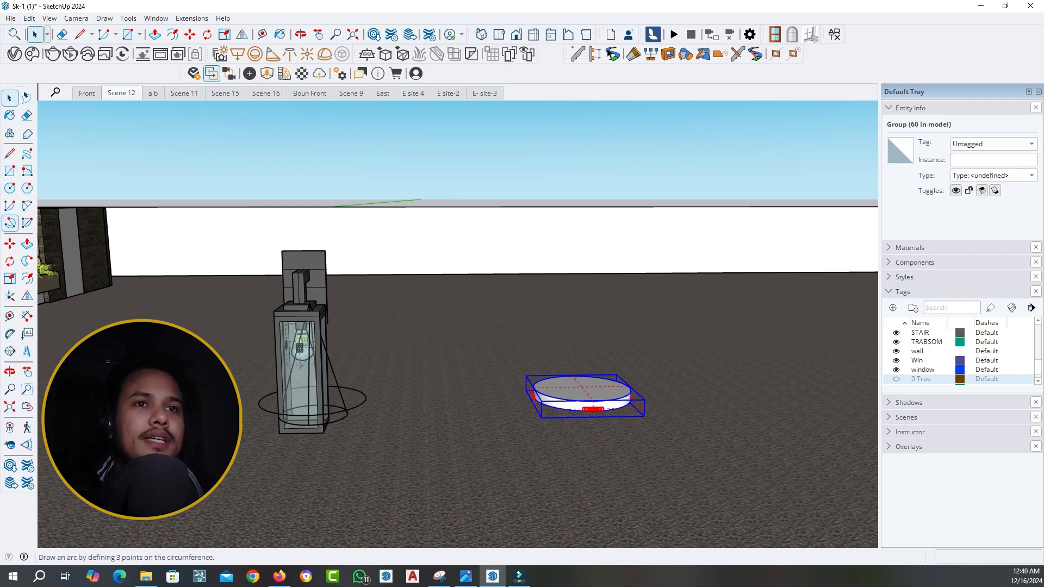
{"action": "key", "text": "m"}
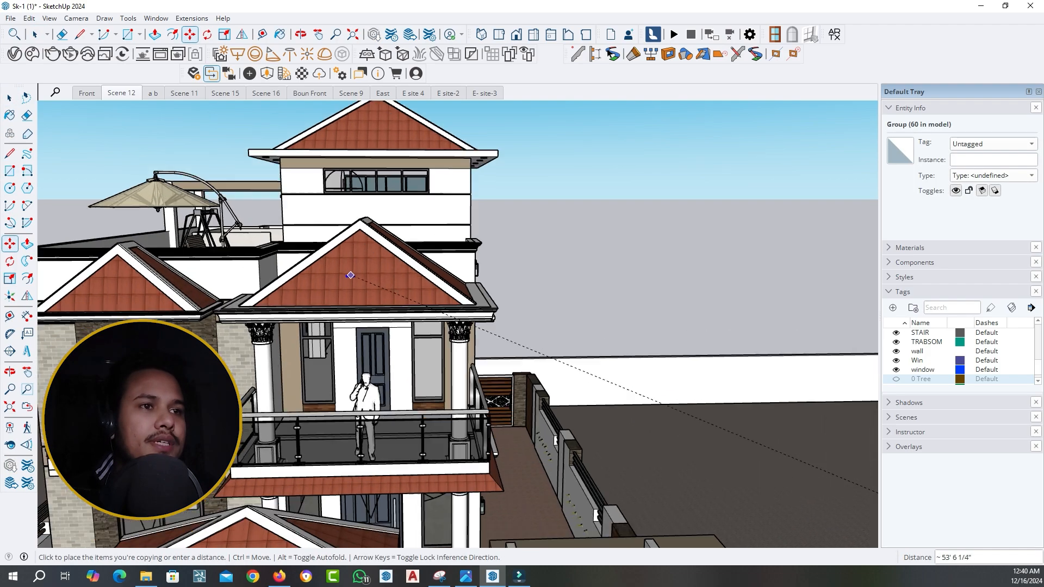
{"action": "scroll", "coordinate": [359, 283], "scroll_direction": "up", "scroll_amount": 5}
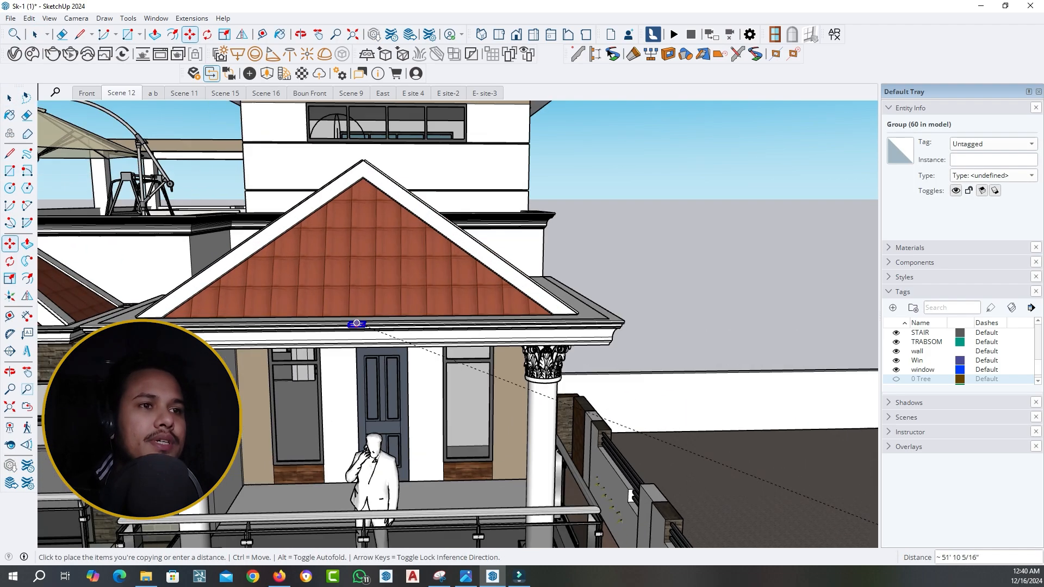
{"action": "scroll", "coordinate": [361, 275], "scroll_direction": "up", "scroll_amount": 6}
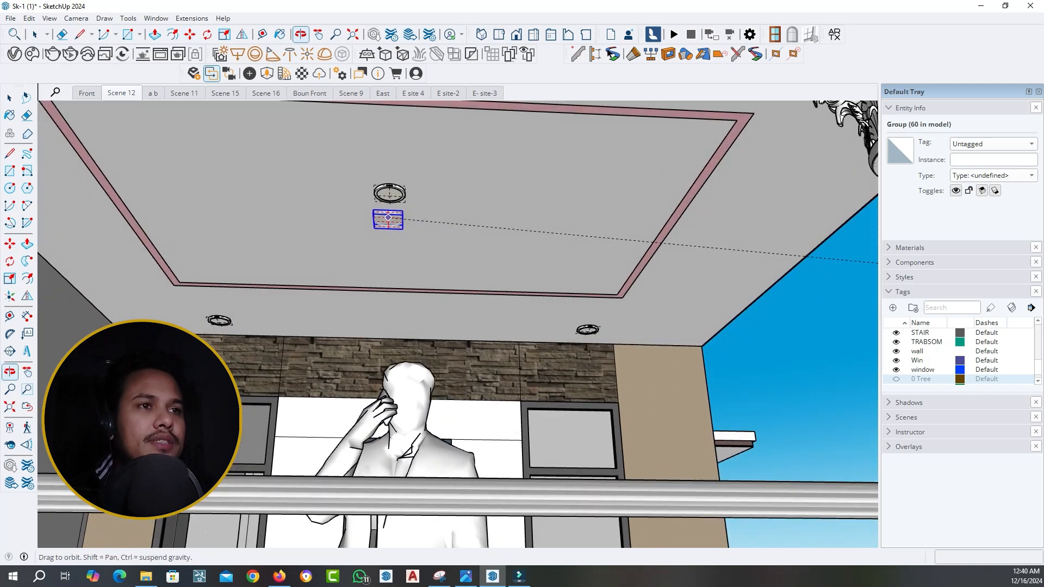
{"action": "middle_click_drag", "start_coordinate": [388, 218], "coordinate": [384, 212]}
{"action": "scroll", "coordinate": [403, 206], "scroll_direction": "up", "scroll_amount": 1}
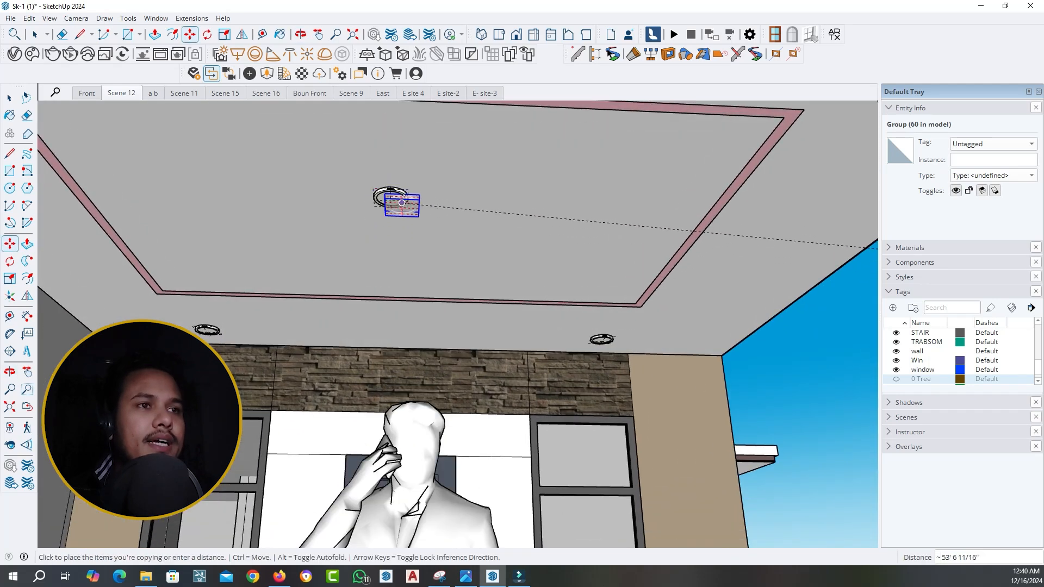
{"action": "scroll", "coordinate": [515, 326], "scroll_direction": "up", "scroll_amount": 5}
{"action": "scroll", "coordinate": [413, 250], "scroll_direction": "down", "scroll_amount": 3}
{"action": "scroll", "coordinate": [309, 178], "scroll_direction": "up", "scroll_amount": 4}
{"action": "scroll", "coordinate": [413, 326], "scroll_direction": "down", "scroll_amount": 6}
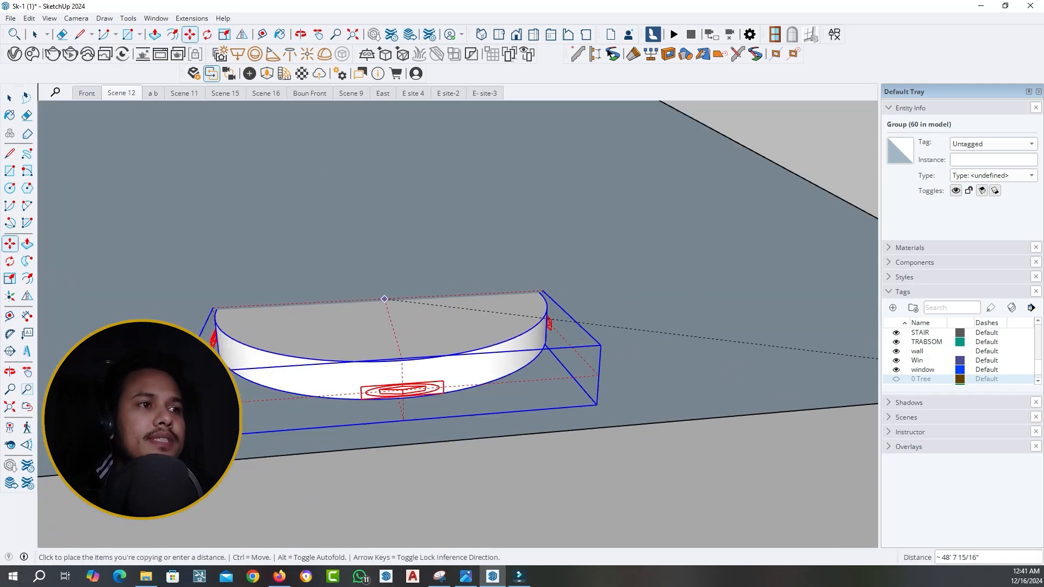
{"action": "scroll", "coordinate": [518, 311], "scroll_direction": "up", "scroll_amount": 6}
{"action": "scroll", "coordinate": [517, 326], "scroll_direction": "down", "scroll_amount": 10}
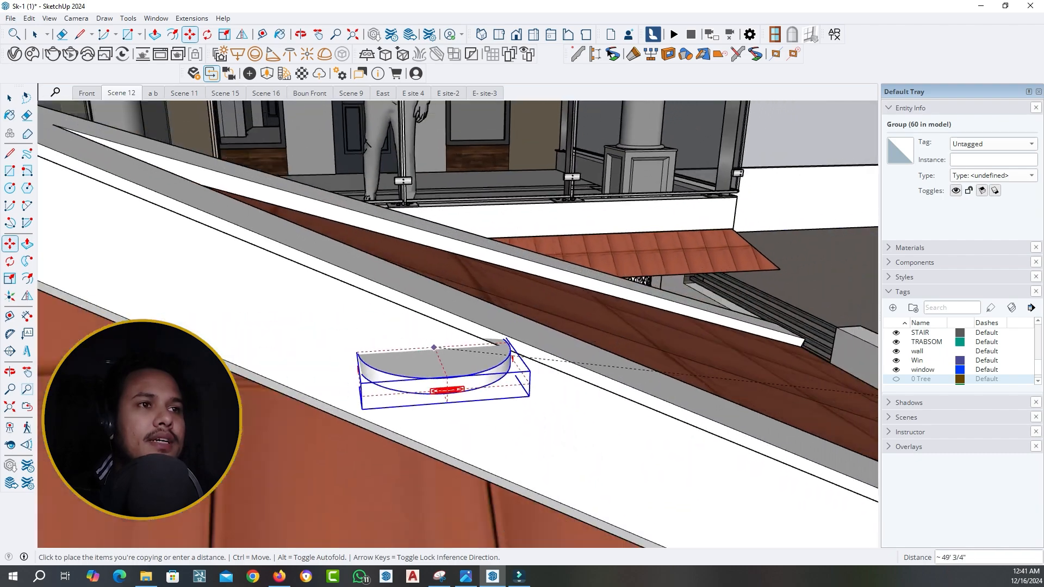
{"action": "scroll", "coordinate": [514, 369], "scroll_direction": "down", "scroll_amount": 5}
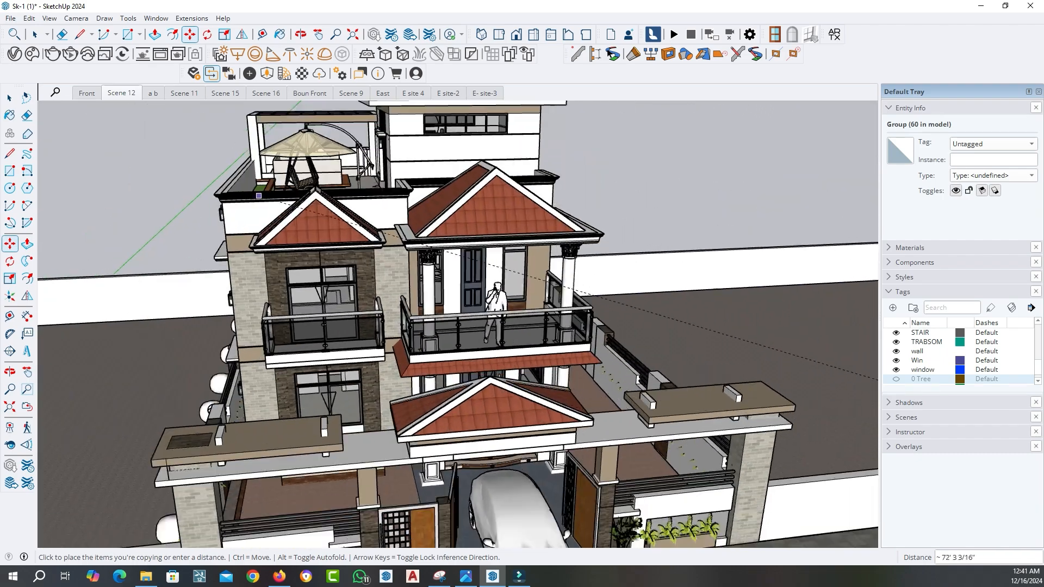
{"action": "scroll", "coordinate": [386, 272], "scroll_direction": "up", "scroll_amount": 8}
{"action": "scroll", "coordinate": [353, 201], "scroll_direction": "up", "scroll_amount": 5}
{"action": "middle_click_drag", "start_coordinate": [351, 201], "coordinate": [344, 181]}
{"action": "scroll", "coordinate": [343, 200], "scroll_direction": "up", "scroll_amount": 2}
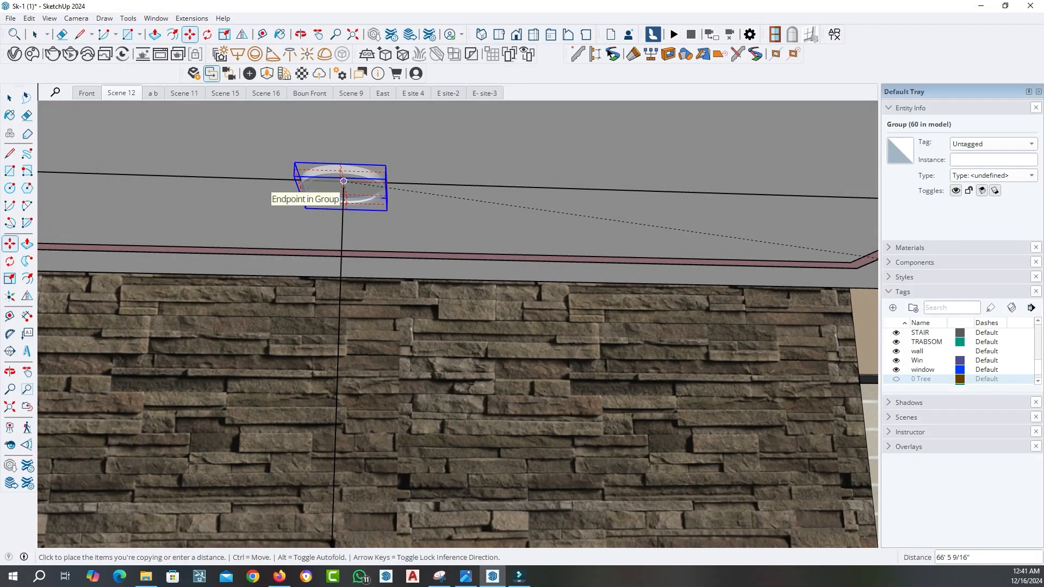
{"action": "scroll", "coordinate": [261, 222], "scroll_direction": "down", "scroll_amount": 10}
{"action": "key", "text": "space"}
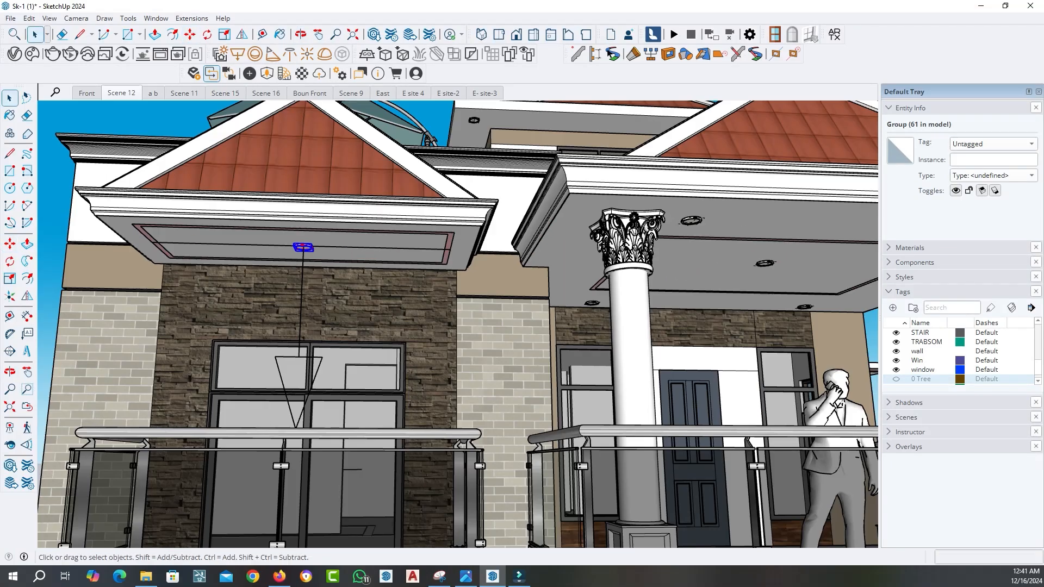
{"action": "left_click", "coordinate": [134, 262]}
Open the round ceiling light group under the main balcony roof and delete its nested component with the dashed outline
{"action": "scroll", "coordinate": [134, 262], "scroll_direction": "down", "scroll_amount": 2}
{"action": "scroll", "coordinate": [478, 407], "scroll_direction": "up", "scroll_amount": 15}
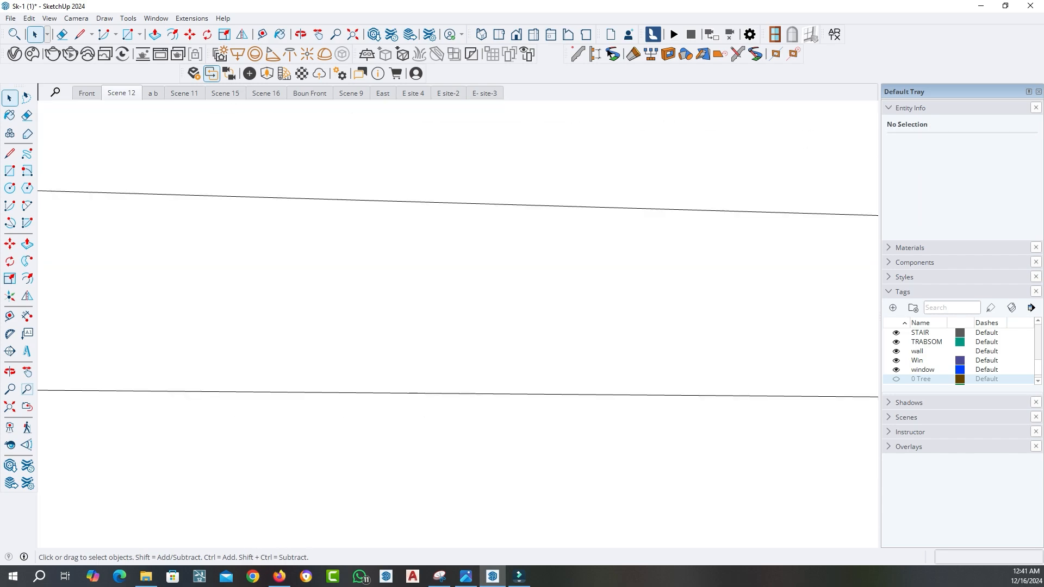
{"action": "scroll", "coordinate": [479, 408], "scroll_direction": "down", "scroll_amount": 15}
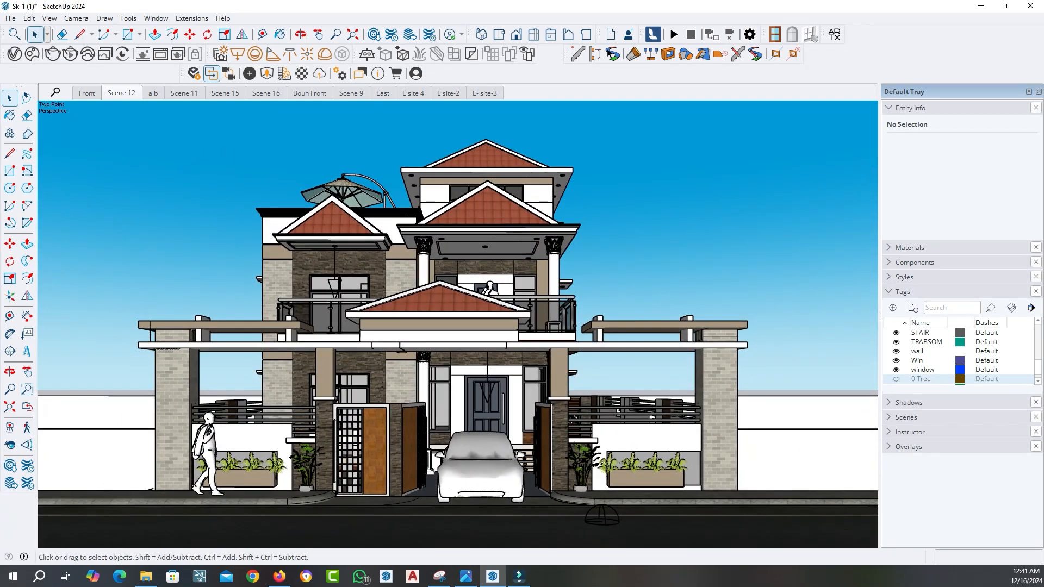
{"action": "scroll", "coordinate": [489, 288], "scroll_direction": "up", "scroll_amount": 10}
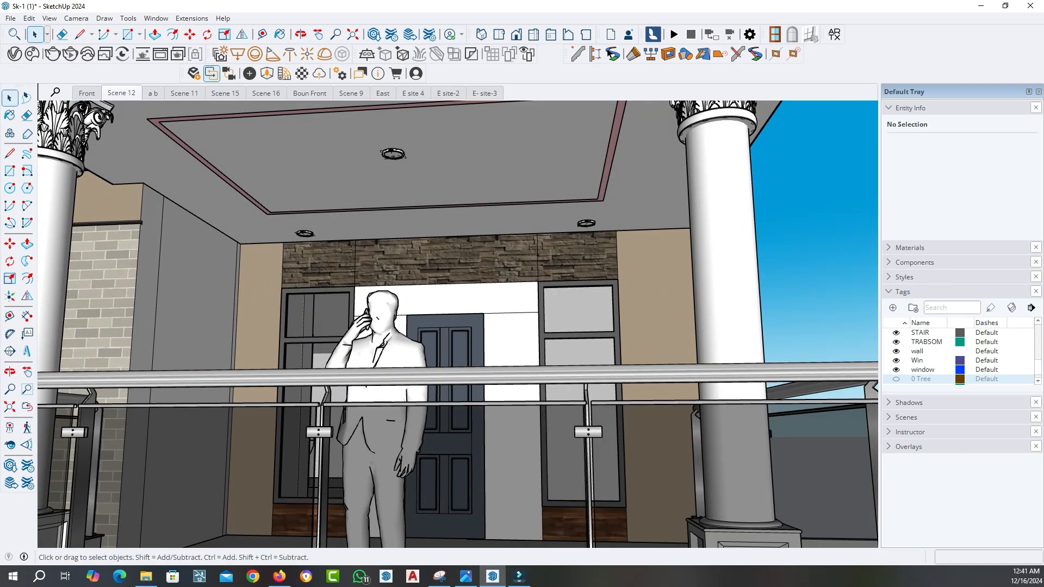
{"action": "scroll", "coordinate": [619, 371], "scroll_direction": "down", "scroll_amount": 5}
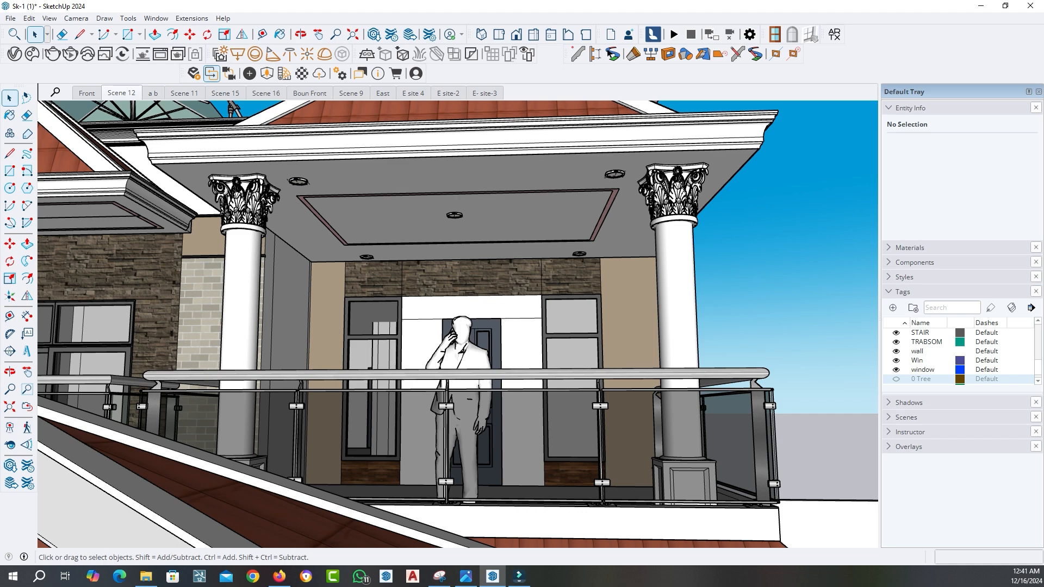
{"action": "scroll", "coordinate": [456, 231], "scroll_direction": "up", "scroll_amount": 10}
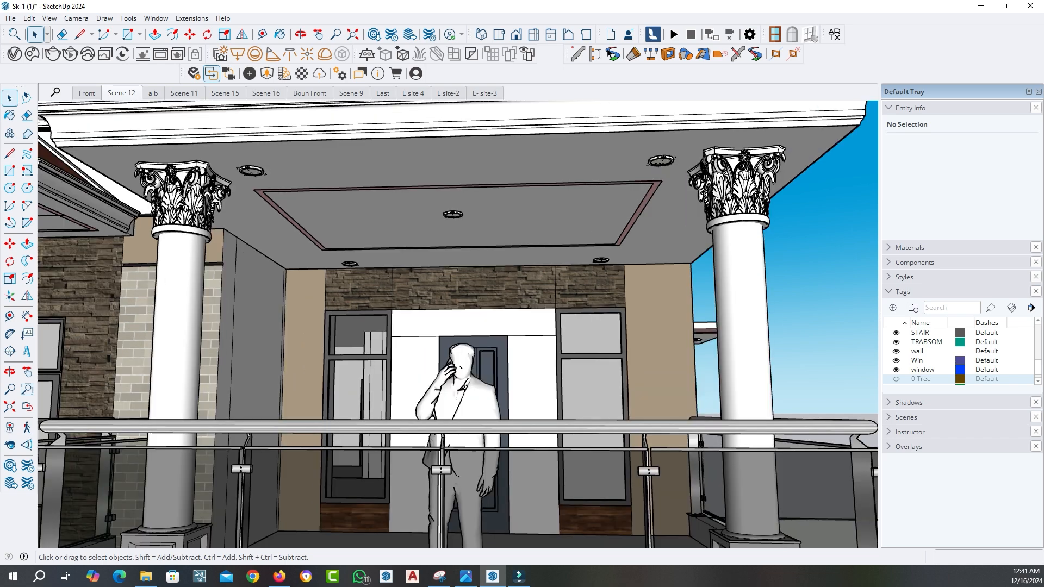
{"action": "middle_click_drag", "start_coordinate": [348, 391], "coordinate": [355, 352]}
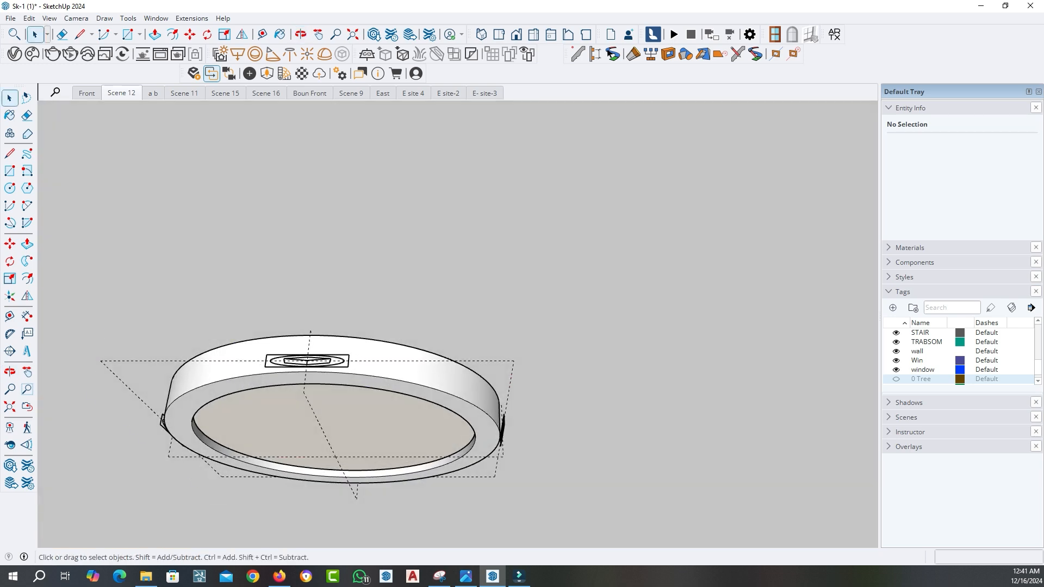
{"action": "double_click", "coordinate": [355, 352]}
{"action": "left_click", "coordinate": [355, 352]}
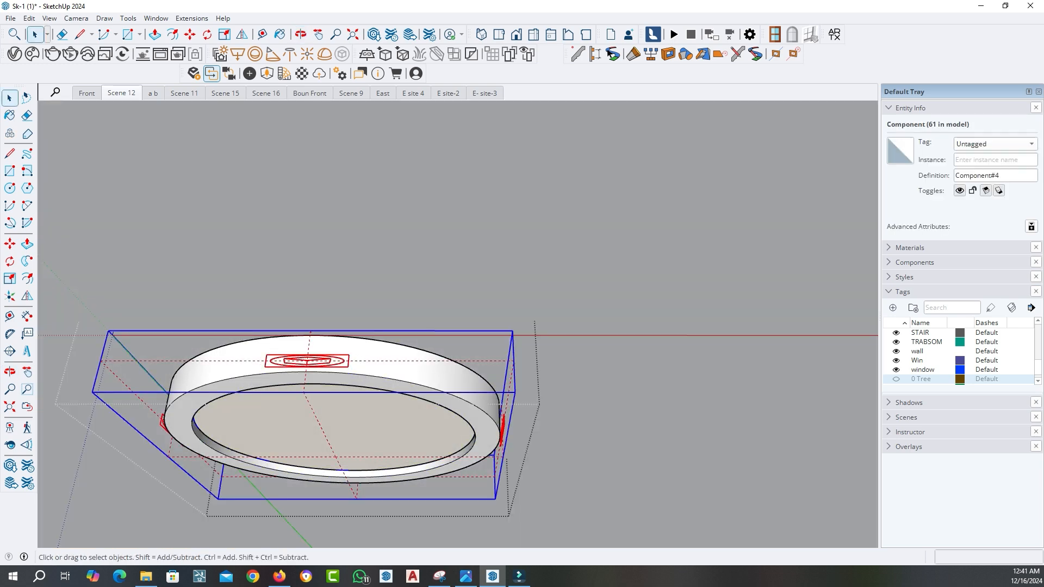
{"action": "key", "text": "Delete"}
{"action": "right_click", "coordinate": [502, 150]}
{"action": "left_click", "coordinate": [538, 202]}
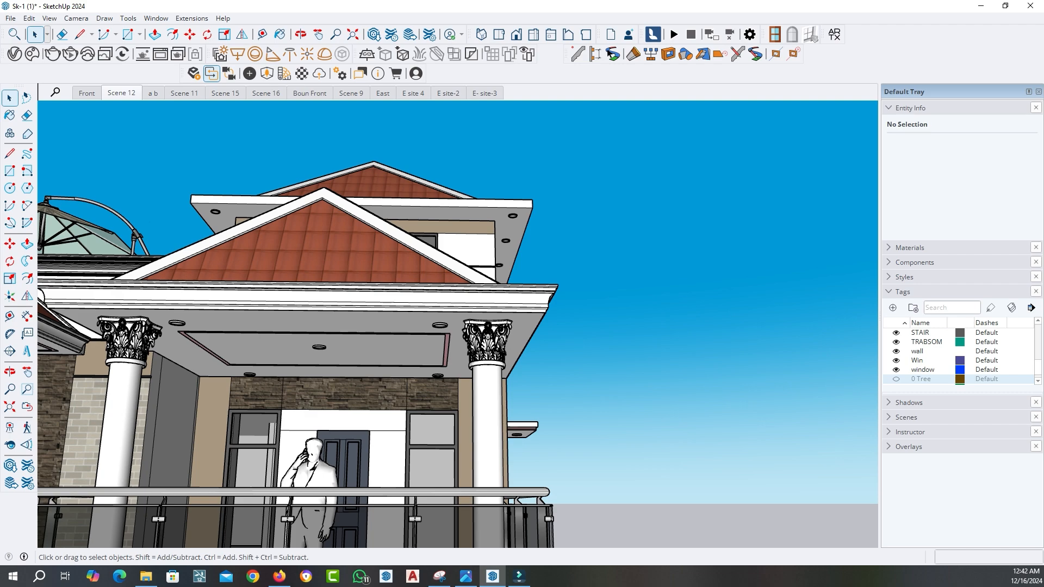
Convert the pink strip group framing the main balcony's ceiling into a V-Ray mesh light
{"action": "scroll", "coordinate": [383, 316], "scroll_direction": "down", "scroll_amount": 3}
{"action": "mouse_move", "coordinate": [383, 321]}
{"action": "middle_mouse_down"}
{"action": "mouse_move", "coordinate": [375, 299]}
{"action": "mouse_move", "coordinate": [356, 291]}
{"action": "middle_mouse_up"}
{"action": "scroll", "coordinate": [309, 333], "scroll_direction": "up", "scroll_amount": 6}
{"action": "scroll", "coordinate": [253, 316], "scroll_direction": "up", "scroll_amount": 3}
{"action": "middle_click_drag", "start_coordinate": [252, 315], "coordinate": [257, 281]}
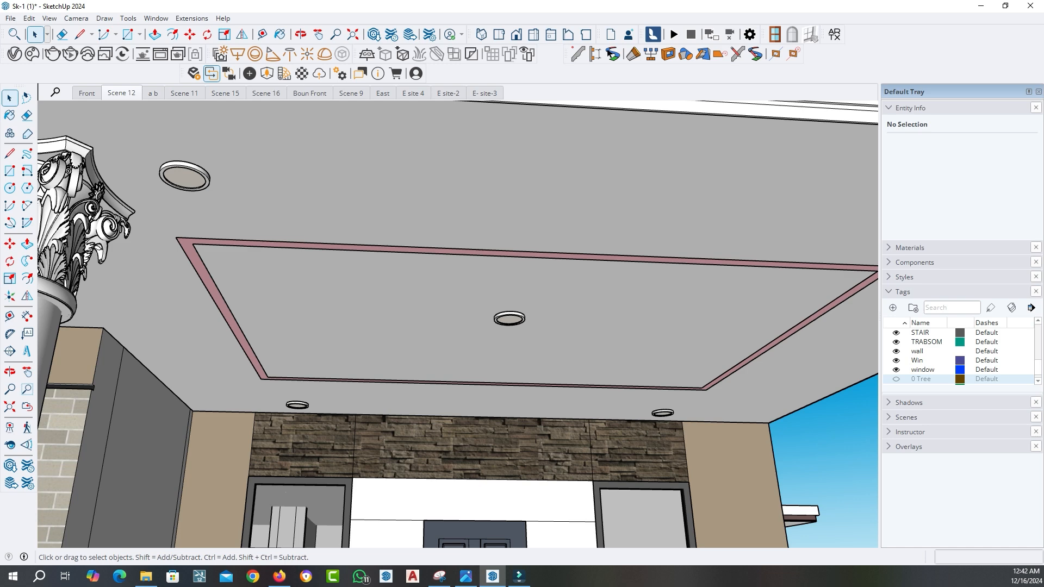
{"action": "double_click", "coordinate": [257, 281]}
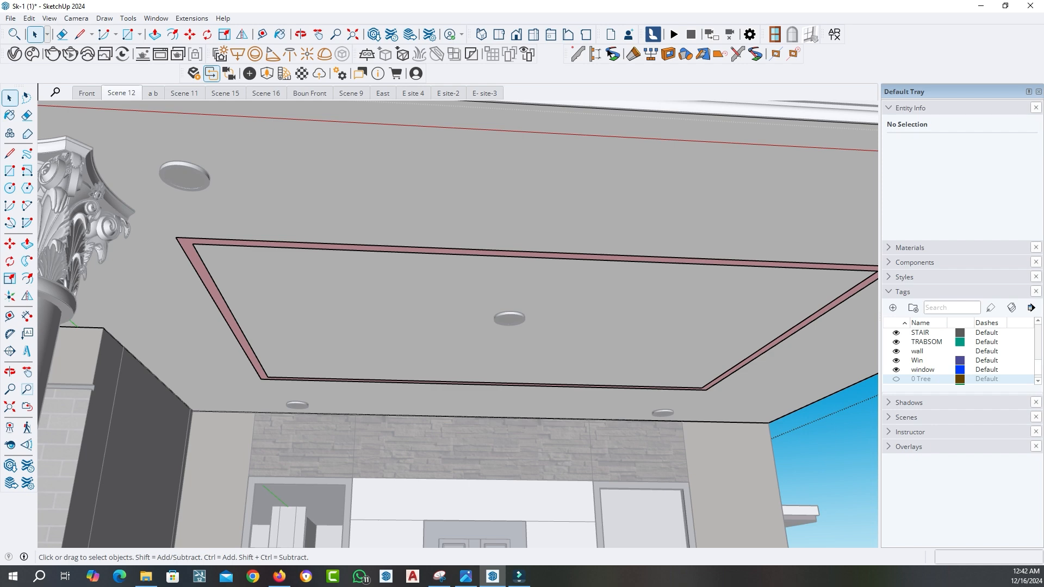
{"action": "scroll", "coordinate": [206, 239], "scroll_direction": "up", "scroll_amount": 1}
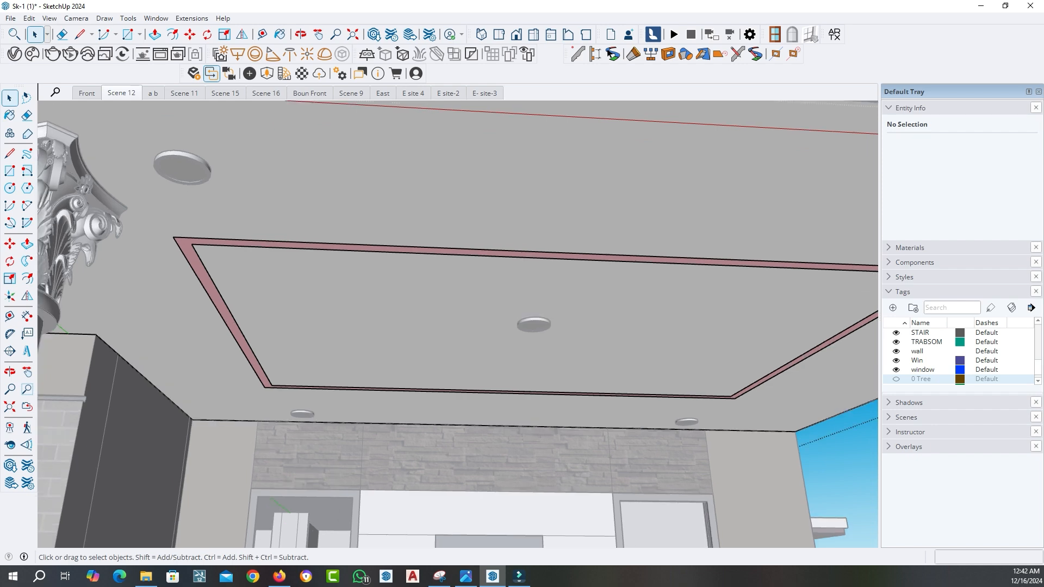
{"action": "left_click", "coordinate": [201, 272]}
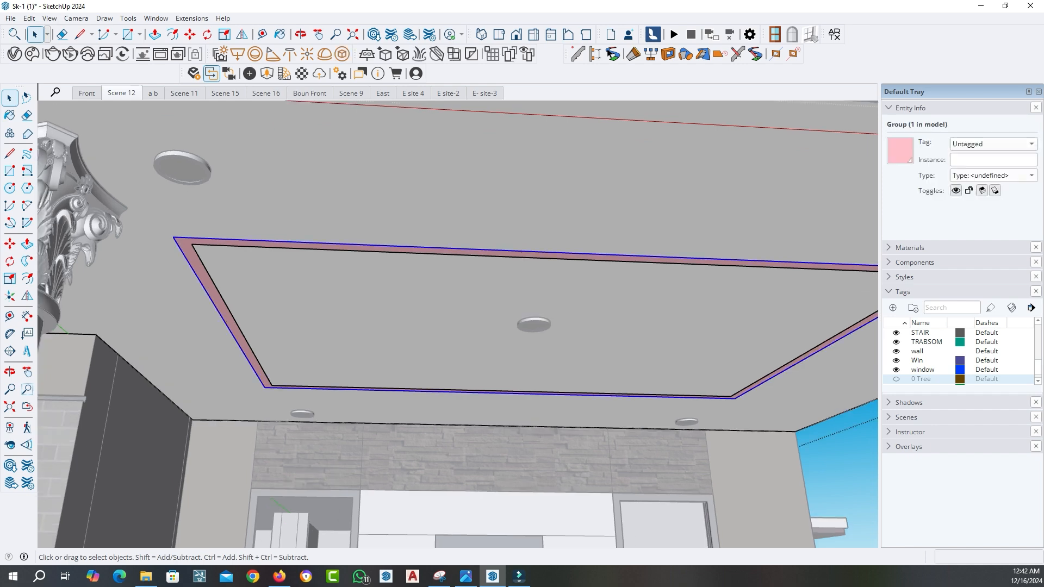
{"action": "left_click", "coordinate": [342, 54]}
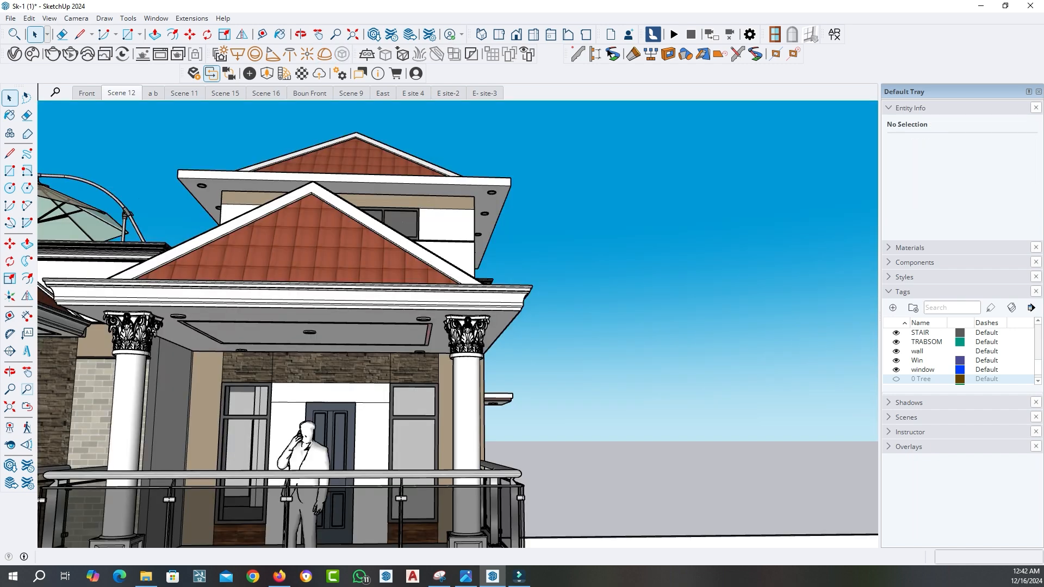
Copy the round corner light along the top roof's front soffit, adding three spaced lights between the two corner lights
{"action": "scroll", "coordinate": [234, 202], "scroll_direction": "up", "scroll_amount": 3}
{"action": "scroll", "coordinate": [163, 182], "scroll_direction": "up", "scroll_amount": 6}
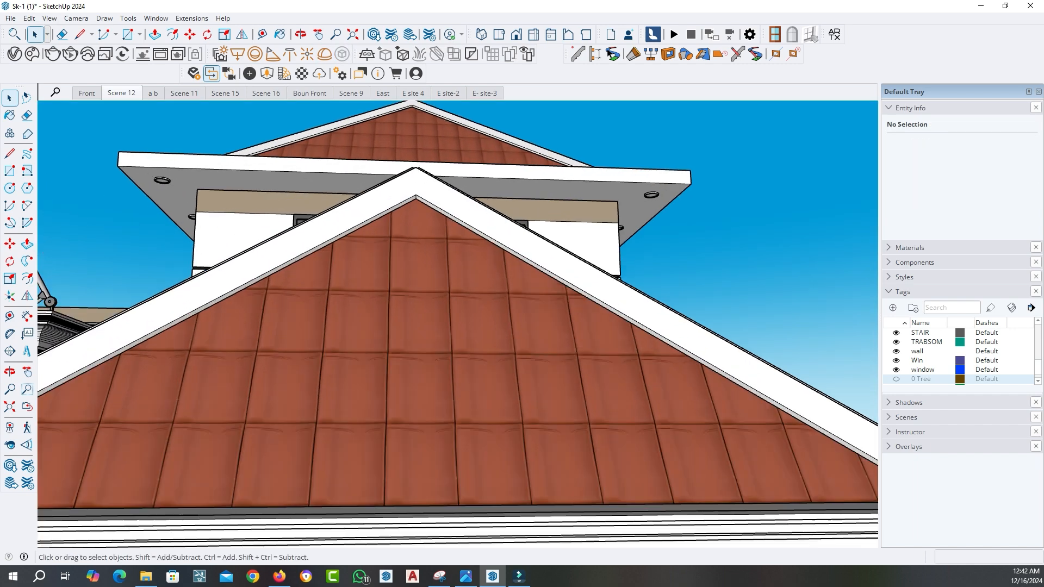
{"action": "key", "text": "a"}
{"action": "left_click", "coordinate": [465, 577]}
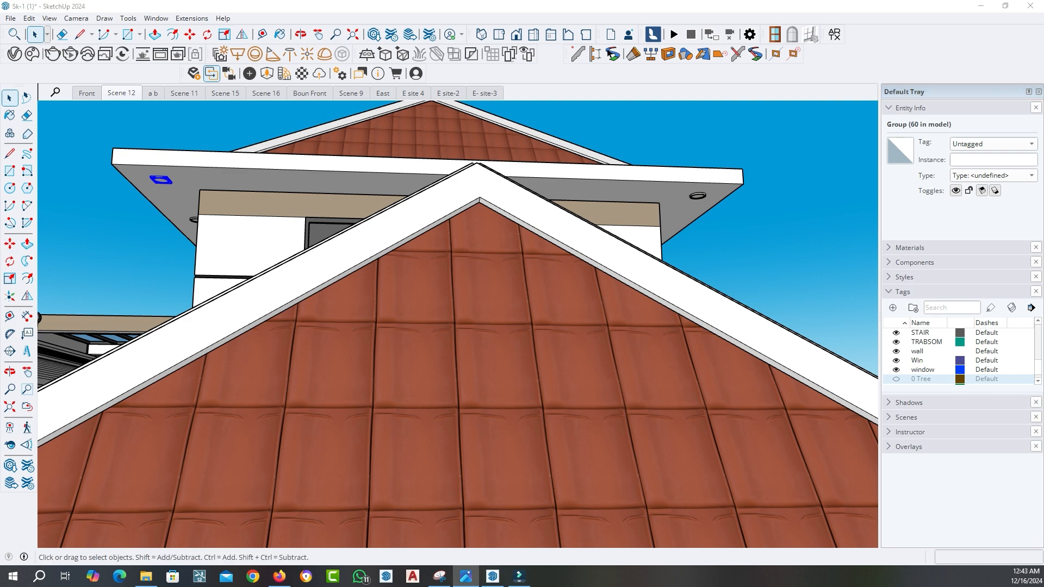
{"action": "scroll", "coordinate": [402, 201], "scroll_direction": "down", "scroll_amount": 5}
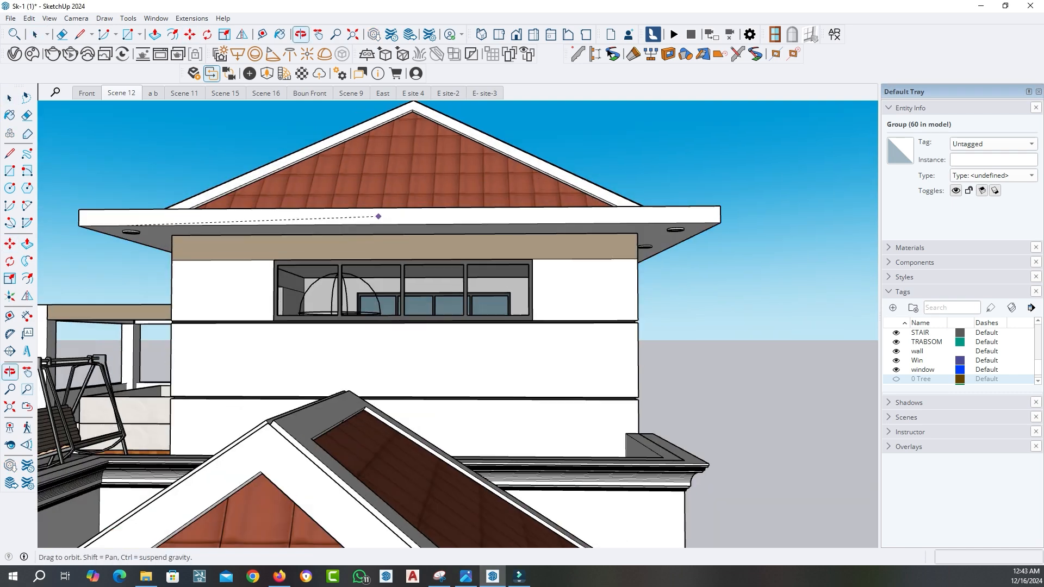
{"action": "key", "text": "m"}
{"action": "left_click", "coordinate": [417, 192]}
{"action": "key", "text": "ctrl"}
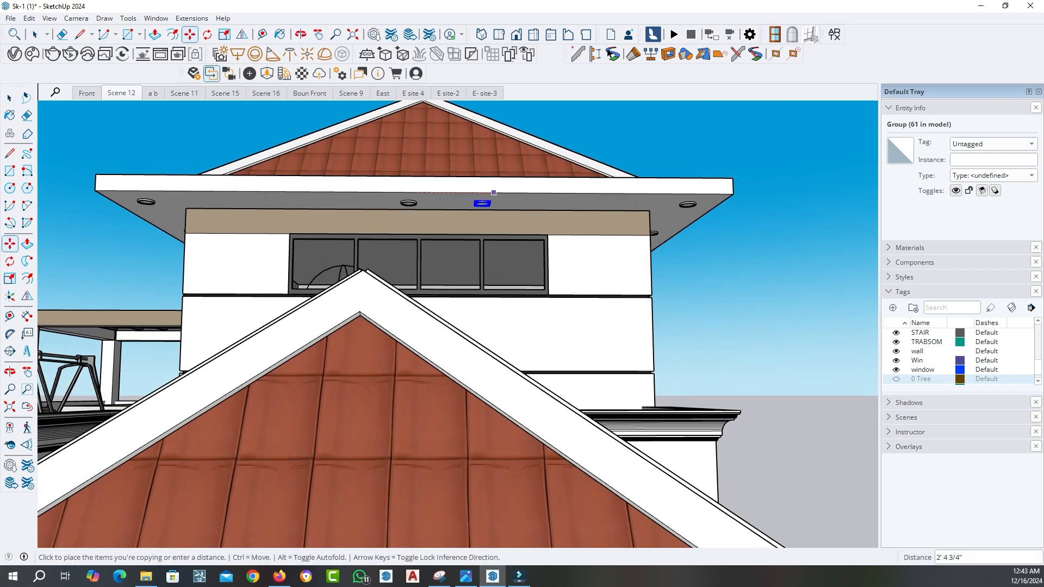
{"action": "left_click", "coordinate": [570, 193]}
{"action": "key", "text": "space"}
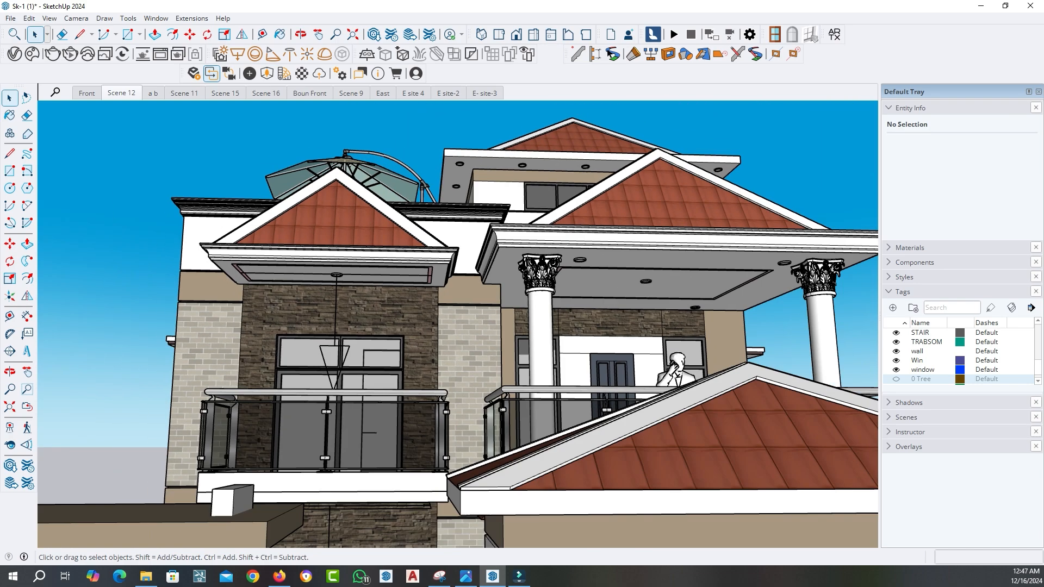
Move the wall lantern from the ground beside the house onto the outer light-brick wall beside the smaller upper balcony
{"action": "middle_click_drag", "start_coordinate": [456, 326], "coordinate": [436, 335]}
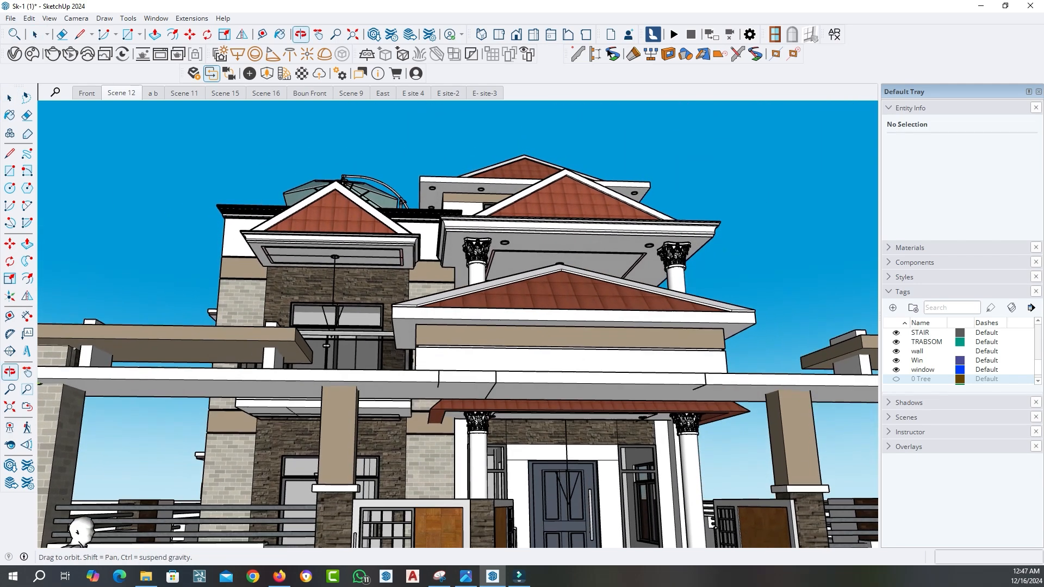
{"action": "middle_click_drag", "start_coordinate": [559, 332], "coordinate": [536, 387]}
{"action": "scroll", "coordinate": [536, 366], "scroll_direction": "down", "scroll_amount": 3}
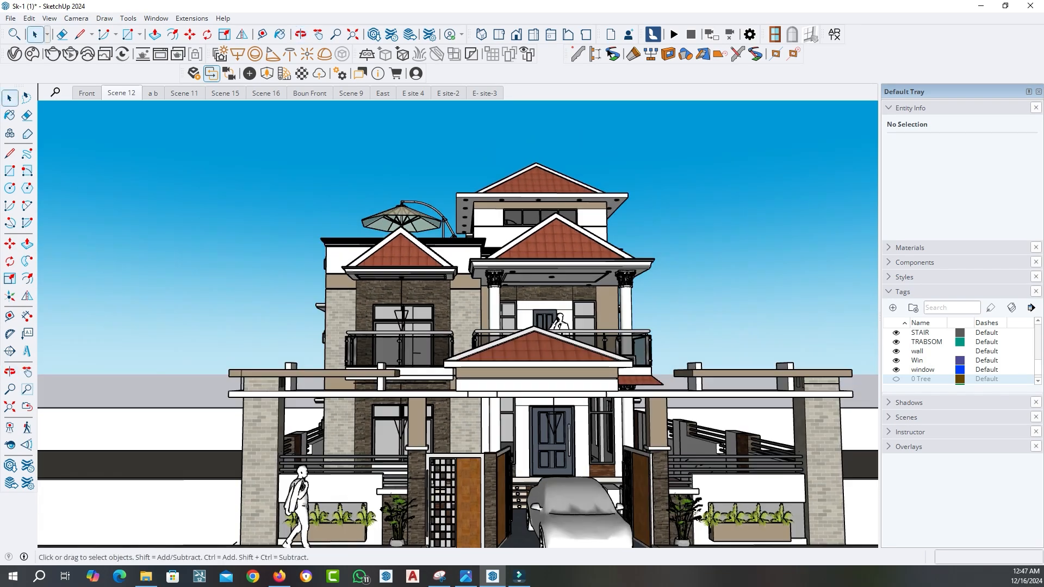
{"action": "scroll", "coordinate": [359, 358], "scroll_direction": "down", "scroll_amount": 2}
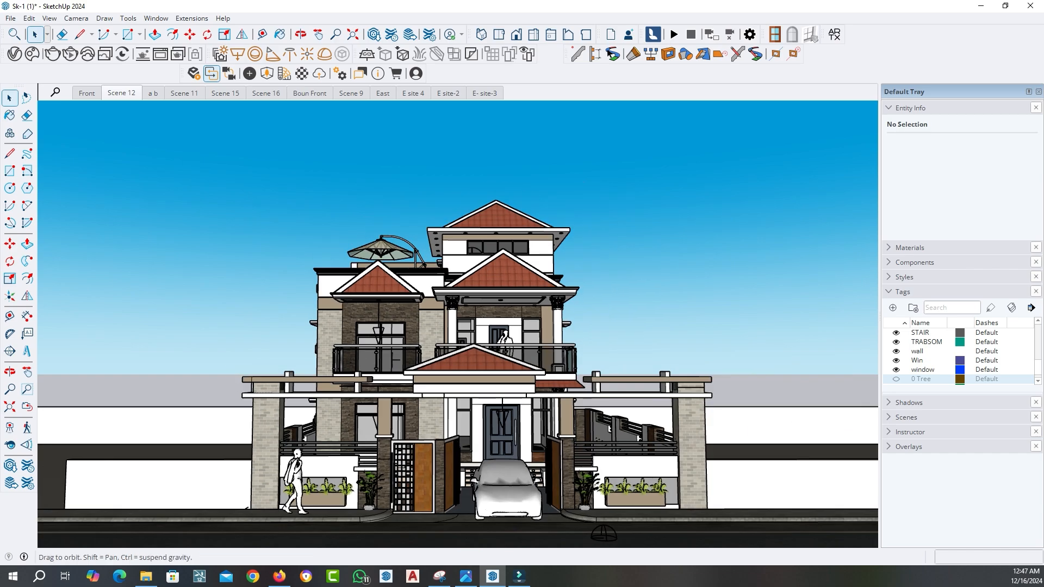
{"action": "middle_click_drag", "start_coordinate": [359, 359], "coordinate": [299, 400]}
{"action": "scroll", "coordinate": [163, 375], "scroll_direction": "down", "scroll_amount": 3}
{"action": "scroll", "coordinate": [430, 431], "scroll_direction": "up", "scroll_amount": 4}
{"action": "scroll", "coordinate": [431, 432], "scroll_direction": "up", "scroll_amount": 6}
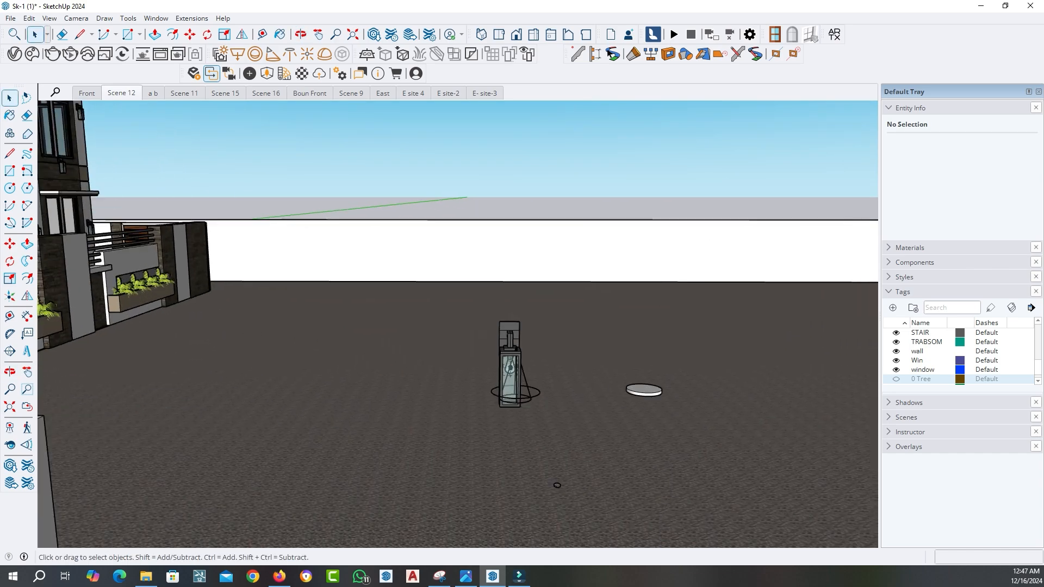
{"action": "left_click", "coordinate": [635, 216]}
{"action": "left_click", "coordinate": [10, 244]}
{"action": "middle_click_drag", "start_coordinate": [574, 332], "coordinate": [594, 388]}
{"action": "scroll", "coordinate": [630, 334], "scroll_direction": "down", "scroll_amount": 1}
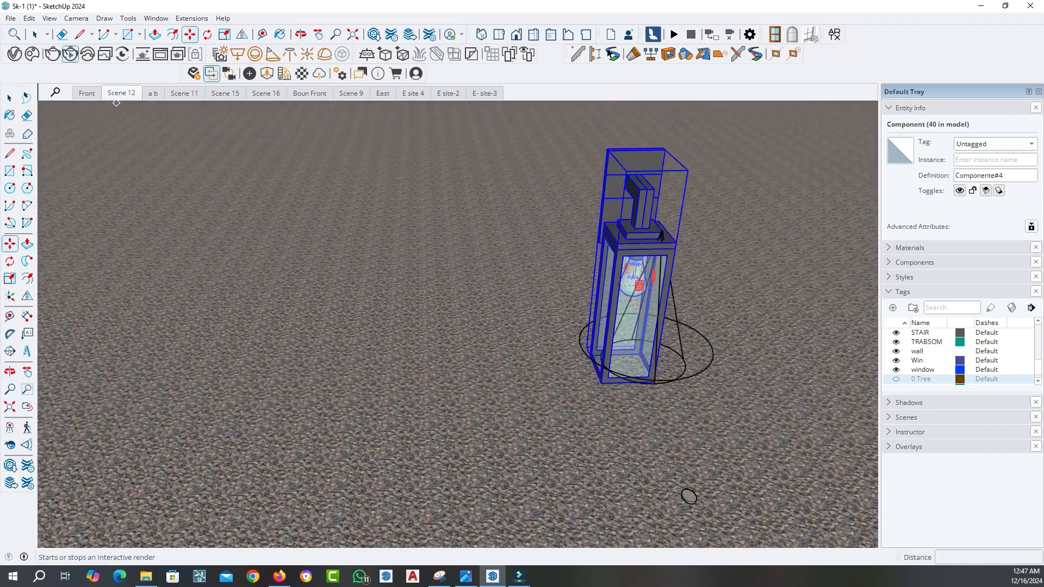
{"action": "scroll", "coordinate": [618, 143], "scroll_direction": "up", "scroll_amount": 5}
{"action": "scroll", "coordinate": [521, 203], "scroll_direction": "down", "scroll_amount": 6}
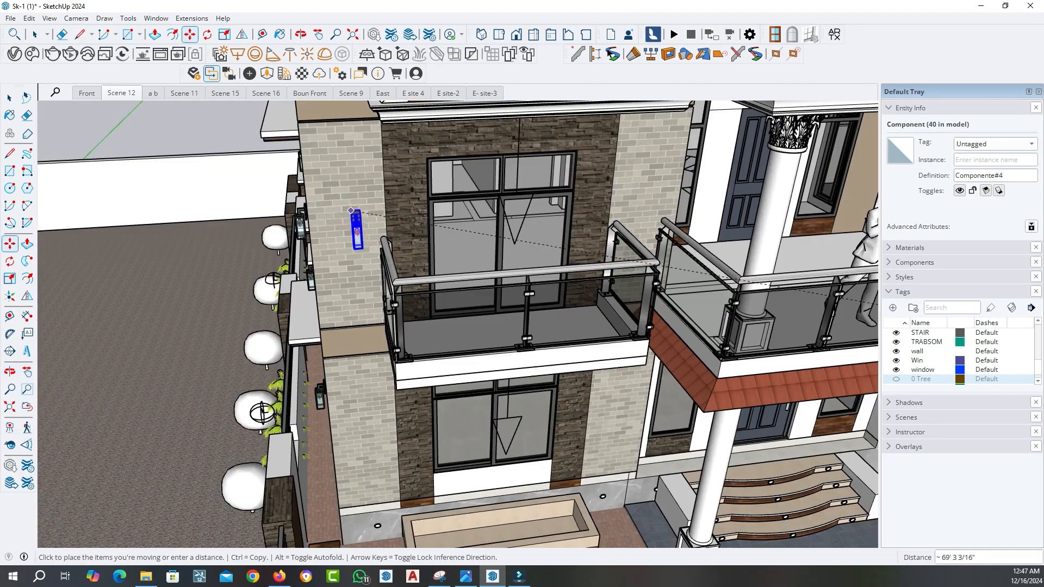
{"action": "middle_click_drag", "start_coordinate": [368, 278], "coordinate": [304, 163]}
{"action": "scroll", "coordinate": [328, 199], "scroll_direction": "up", "scroll_amount": 2}
{"action": "key", "text": "space"}
{"action": "left_click", "coordinate": [272, 163]}
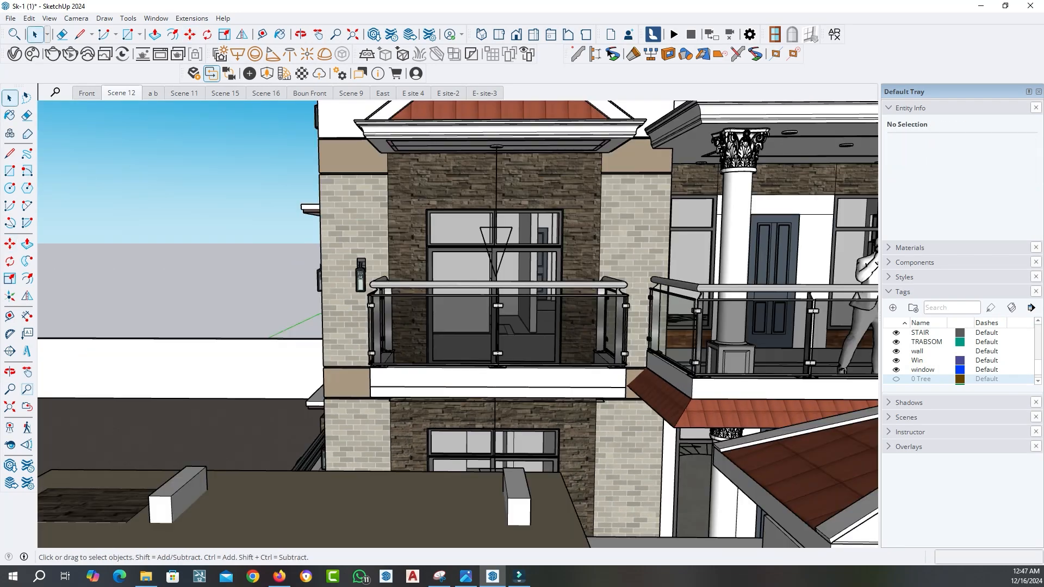
Copy the wall lantern beside the smaller balcony straight up onto the white parapet wall
{"action": "left_click", "coordinate": [360, 276]}
{"action": "key", "text": "m"}
{"action": "scroll", "coordinate": [389, 252], "scroll_direction": "up", "scroll_amount": 4}
{"action": "middle_click_drag", "start_coordinate": [348, 272], "coordinate": [356, 326]}
{"action": "left_click", "coordinate": [324, 331]}
{"action": "key", "text": "ctrl"}
{"action": "scroll", "coordinate": [369, 359], "scroll_direction": "down", "scroll_amount": 5}
{"action": "middle_click_drag", "start_coordinate": [375, 244], "coordinate": [373, 218]}
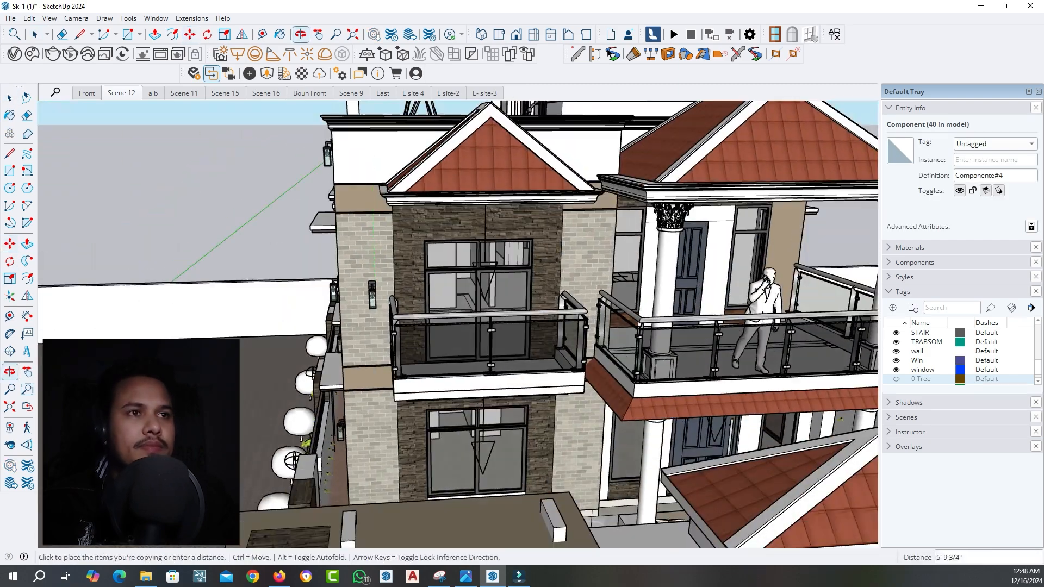
{"action": "scroll", "coordinate": [332, 152], "scroll_direction": "up", "scroll_amount": 1}
{"action": "left_click", "coordinate": [320, 153]}
Copy the lantern down the same light-brick strip onto the ground-floor wall
{"action": "scroll", "coordinate": [244, 244], "scroll_direction": "down", "scroll_amount": 6}
{"action": "scroll", "coordinate": [247, 239], "scroll_direction": "up", "scroll_amount": 3}
{"action": "middle_click_drag", "start_coordinate": [250, 250], "coordinate": [249, 223]}
{"action": "left_click", "coordinate": [290, 248]}
{"action": "key", "text": "ctrl"}
{"action": "middle_click_drag", "start_coordinate": [294, 304], "coordinate": [296, 283]}
{"action": "scroll", "coordinate": [283, 483], "scroll_direction": "down", "scroll_amount": 4}
{"action": "left_click", "coordinate": [293, 493]}
Select the three stacked wall lanterns and copy them across to the light-brick strip on the balcony's other side
{"action": "key", "text": "space"}
{"action": "left_click", "coordinate": [252, 325]}
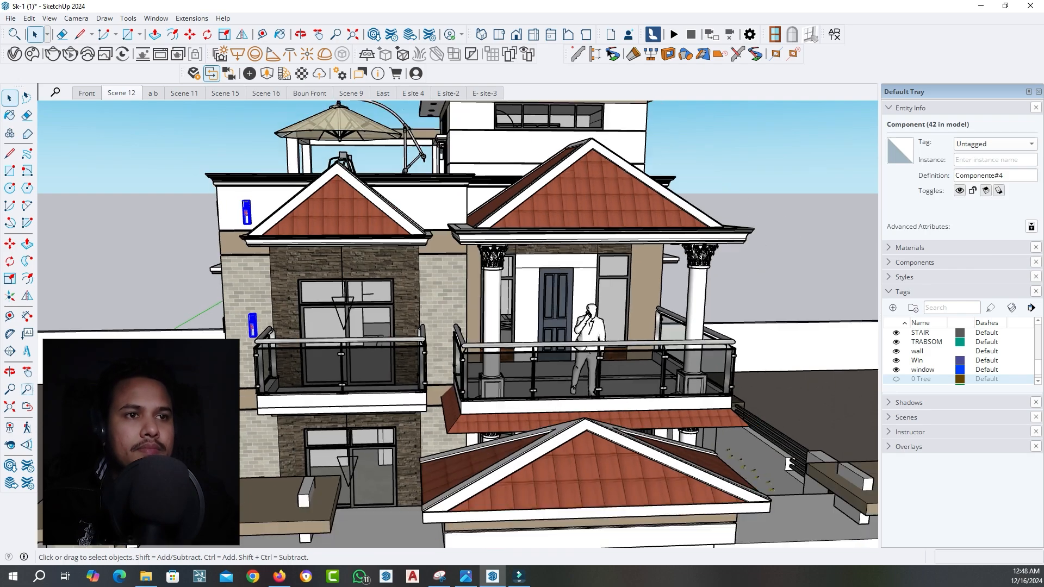
{"action": "left_click", "coordinate": [263, 438], "text": "shift"}
{"action": "key", "text": "m"}
{"action": "scroll", "coordinate": [250, 206], "scroll_direction": "up", "scroll_amount": 4}
{"action": "left_click", "coordinate": [250, 190]}
{"action": "key", "text": "ctrl"}
{"action": "left_click", "coordinate": [518, 189]}
{"action": "scroll", "coordinate": [348, 261], "scroll_direction": "down", "scroll_amount": 5}
{"action": "middle_click_drag", "start_coordinate": [343, 264], "coordinate": [343, 217]}
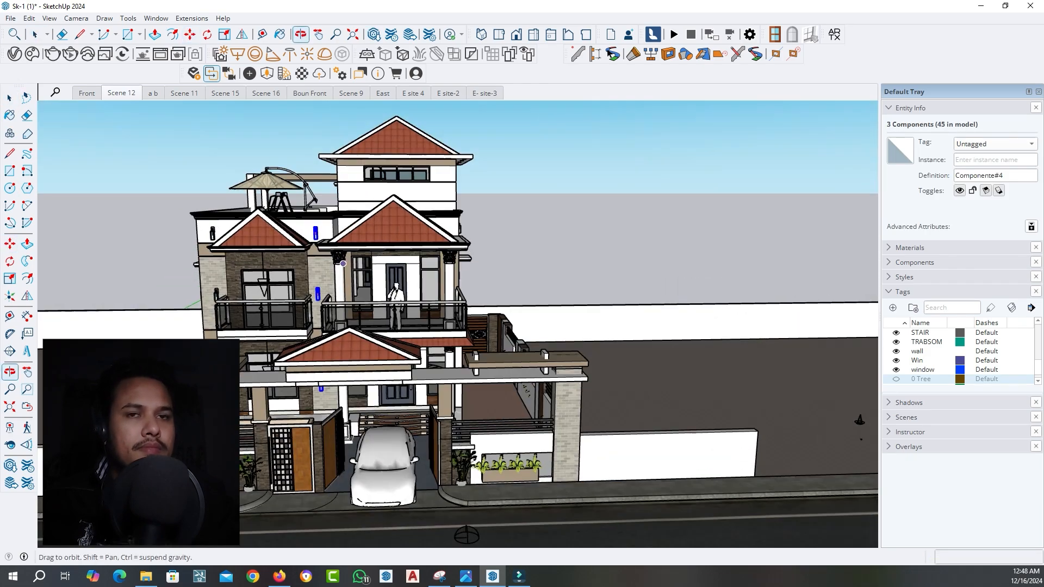
Copy one of the wall lanterns onto the wall above the main upper balcony's door
{"action": "key", "text": "space"}
{"action": "left_click", "coordinate": [315, 147]}
{"action": "scroll", "coordinate": [333, 239], "scroll_direction": "up", "scroll_amount": 4}
{"action": "key", "text": "m"}
{"action": "left_click", "coordinate": [296, 219]}
{"action": "key", "text": "ctrl"}
{"action": "middle_click_drag", "start_coordinate": [429, 337], "coordinate": [433, 312]}
{"action": "scroll", "coordinate": [434, 305], "scroll_direction": "up", "scroll_amount": 4}
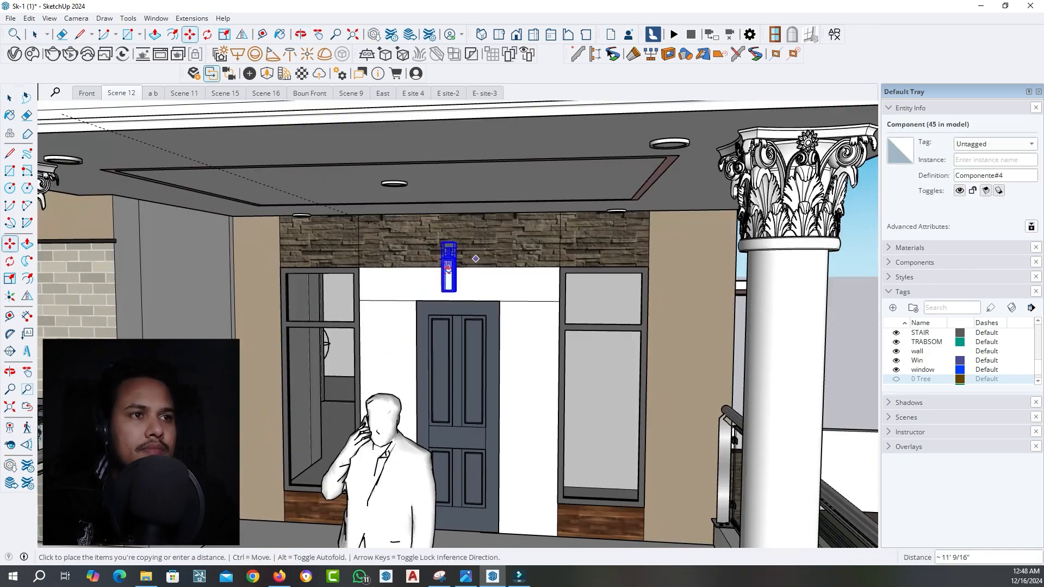
{"action": "left_click", "coordinate": [474, 260]}
Copy the lantern above the balcony door down to the wall beside the ground-floor entrance door
{"action": "scroll", "coordinate": [465, 300], "scroll_direction": "down", "scroll_amount": 6}
{"action": "key", "text": "space"}
{"action": "left_click", "coordinate": [590, 266]}
{"action": "middle_click_drag", "start_coordinate": [584, 288], "coordinate": [549, 283]}
{"action": "left_click", "coordinate": [465, 244]}
{"action": "key", "text": "m"}
{"action": "scroll", "coordinate": [457, 239], "scroll_direction": "up", "scroll_amount": 4}
{"action": "left_click", "coordinate": [446, 231]}
{"action": "key", "text": "ctrl"}
{"action": "scroll", "coordinate": [436, 408], "scroll_direction": "down", "scroll_amount": 5}
{"action": "left_click", "coordinate": [364, 348]}
Copy the entrance lantern to the other side of the entrance door and onto the wall above it
{"action": "left_click", "coordinate": [364, 349]}
{"action": "key", "text": "ctrl"}
{"action": "left_click", "coordinate": [514, 356]}
{"action": "left_click", "coordinate": [514, 360]}
{"action": "key", "text": "ctrl"}
{"action": "left_click", "coordinate": [433, 240]}
{"action": "scroll", "coordinate": [432, 380], "scroll_direction": "down", "scroll_amount": 5}
{"action": "middle_click_drag", "start_coordinate": [399, 296], "coordinate": [402, 324]}
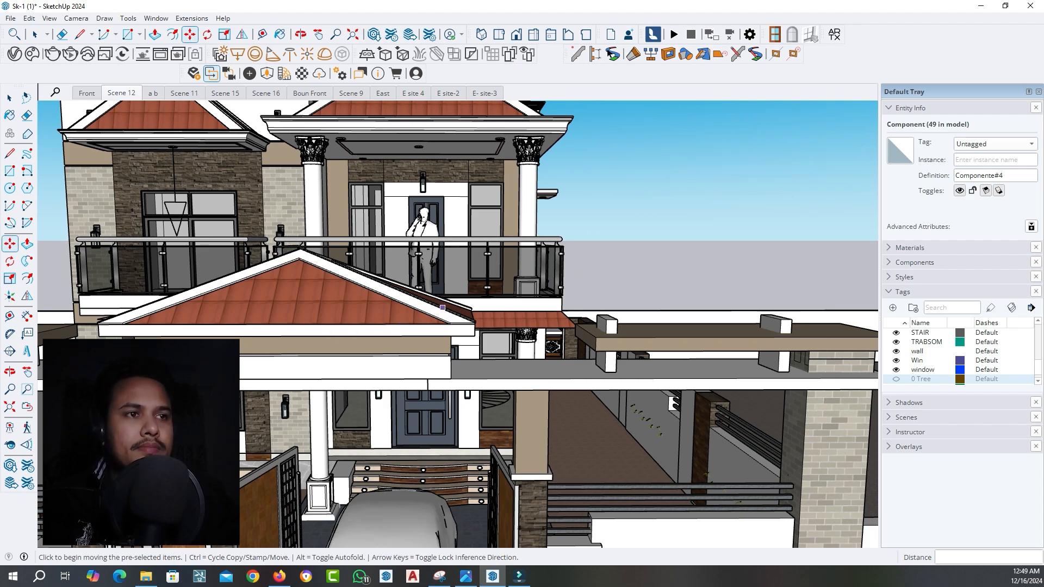
Copy a ground-floor wall lantern onto the front boundary's outer brick column behind the walking figure
{"action": "scroll", "coordinate": [402, 324], "scroll_direction": "down", "scroll_amount": 6}
{"action": "scroll", "coordinate": [462, 389], "scroll_direction": "up", "scroll_amount": 6}
{"action": "key", "text": "space"}
{"action": "left_click", "coordinate": [262, 403]}
{"action": "key", "text": "m"}
{"action": "left_click", "coordinate": [262, 399]}
{"action": "key", "text": "ctrl"}
{"action": "scroll", "coordinate": [506, 326], "scroll_direction": "down", "scroll_amount": 5}
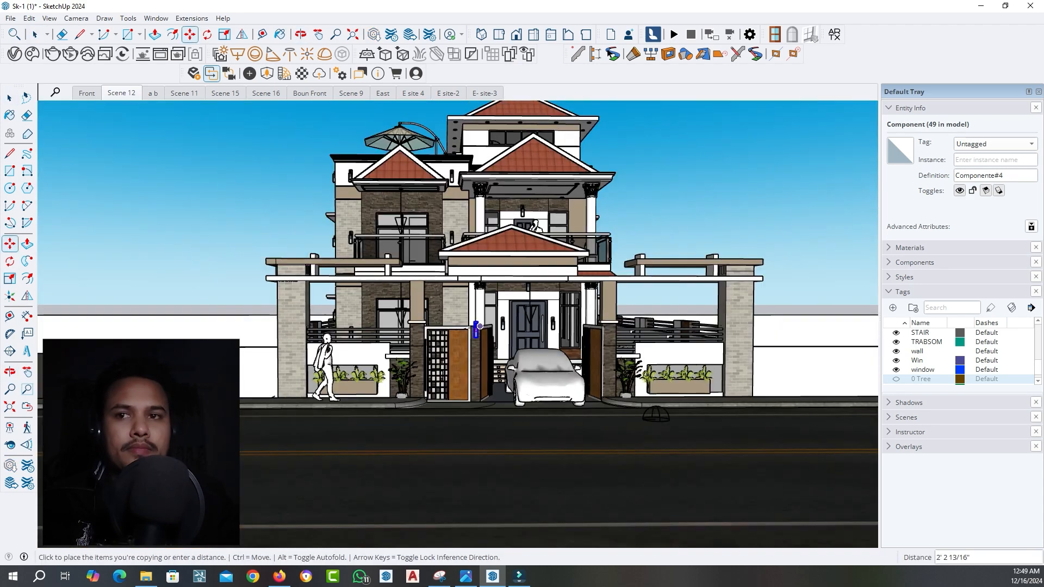
{"action": "scroll", "coordinate": [286, 324], "scroll_direction": "up", "scroll_amount": 2}
{"action": "left_click", "coordinate": [285, 325]}
Copy the lantern onto the beige upper part of the nearby gate pillar and down onto its stone lower part
{"action": "left_click", "coordinate": [285, 320]}
{"action": "key", "text": "ctrl"}
{"action": "scroll", "coordinate": [457, 288], "scroll_direction": "up", "scroll_amount": 6}
{"action": "left_click", "coordinate": [456, 278]}
{"action": "left_click", "coordinate": [439, 294]}
{"action": "key", "text": "ctrl"}
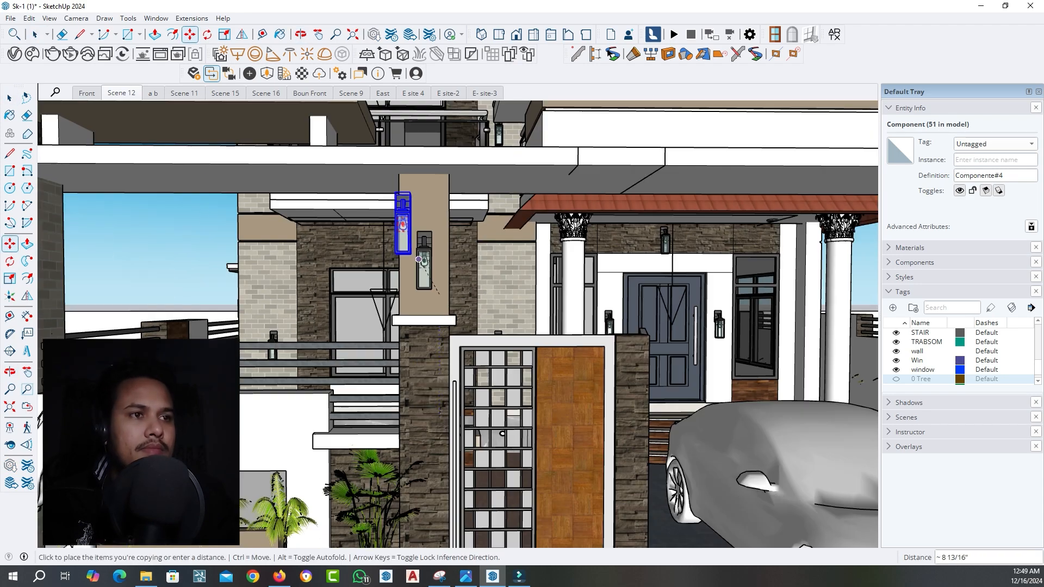
{"action": "scroll", "coordinate": [417, 243], "scroll_direction": "down", "scroll_amount": 4}
{"action": "key", "text": "Up"}
{"action": "left_click", "coordinate": [356, 454]}
{"action": "scroll", "coordinate": [522, 326], "scroll_direction": "up", "scroll_amount": 4}
Select both gate pillar lanterns and copy them across to the opposite gate pillar
{"action": "key", "text": "space"}
{"action": "left_click", "coordinate": [373, 274]}
{"action": "left_click", "coordinate": [372, 462], "text": "shift"}
{"action": "key", "text": "m"}
{"action": "scroll", "coordinate": [275, 344], "scroll_direction": "down", "scroll_amount": 4}
{"action": "left_click", "coordinate": [328, 305]}
{"action": "key", "text": "ctrl"}
{"action": "left_click", "coordinate": [705, 305]}
Copy the outer brick column's lantern to the opposite outer column of the boundary and adjust its position there
{"action": "key", "text": "space"}
{"action": "scroll", "coordinate": [46, 283], "scroll_direction": "down", "scroll_amount": 6}
{"action": "scroll", "coordinate": [249, 312], "scroll_direction": "up", "scroll_amount": 6}
{"action": "left_click", "coordinate": [268, 366]}
{"action": "key", "text": "m"}
{"action": "left_click", "coordinate": [268, 366]}
{"action": "key", "text": "ctrl"}
{"action": "left_click", "coordinate": [547, 319]}
{"action": "scroll", "coordinate": [677, 387], "scroll_direction": "down", "scroll_amount": 3}
{"action": "left_click", "coordinate": [619, 383]}
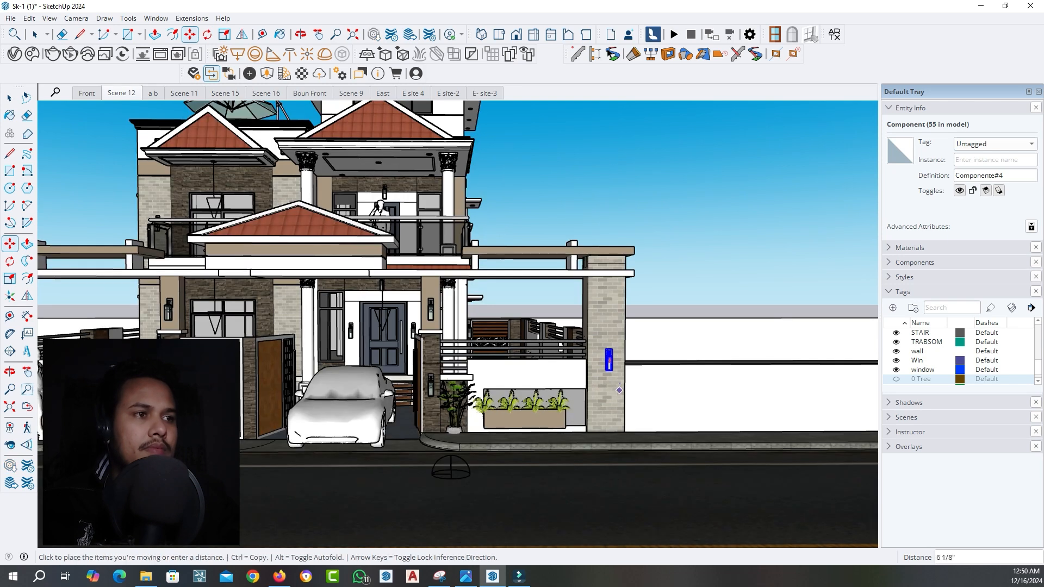
{"action": "scroll", "coordinate": [623, 399], "scroll_direction": "down", "scroll_amount": 1}
{"action": "left_click", "coordinate": [620, 392]}
{"action": "key", "text": "space"}
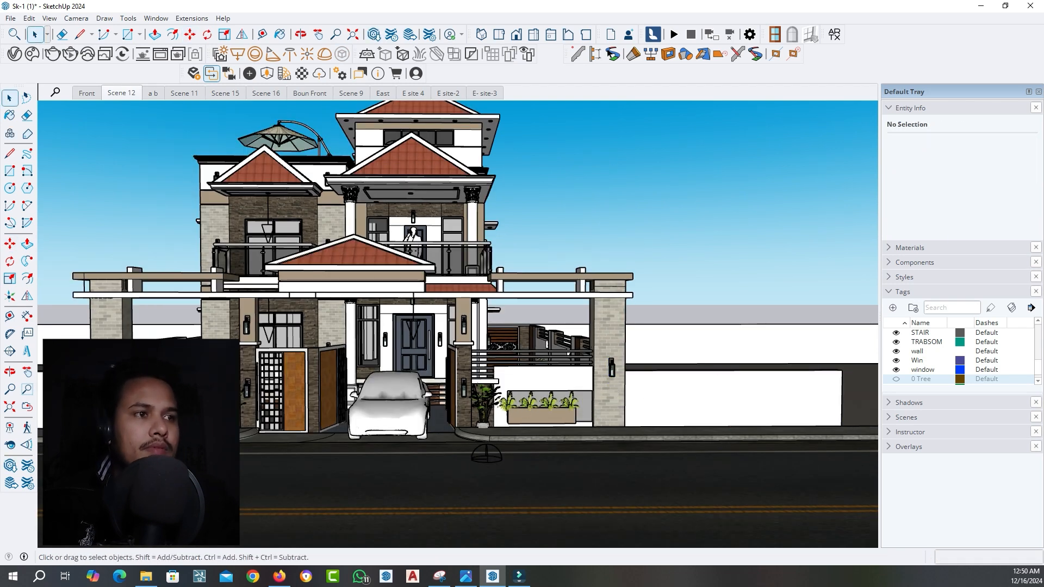
Inspect the gate lanterns and the small light fixtures along the top of the planter recesses in the boundary wall
{"action": "scroll", "coordinate": [73, 368], "scroll_direction": "up", "scroll_amount": 2}
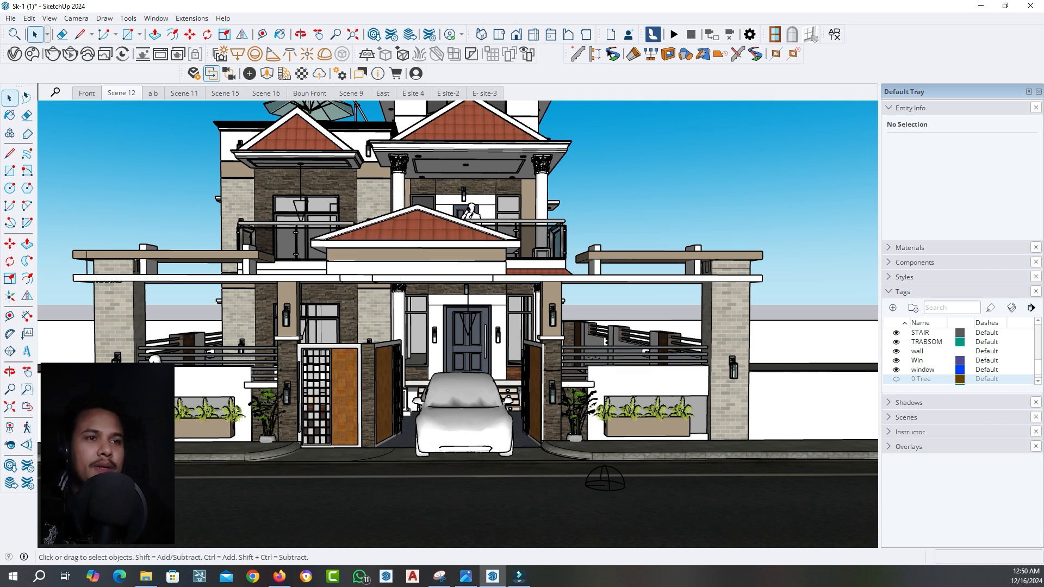
{"action": "scroll", "coordinate": [114, 419], "scroll_direction": "up", "scroll_amount": 4}
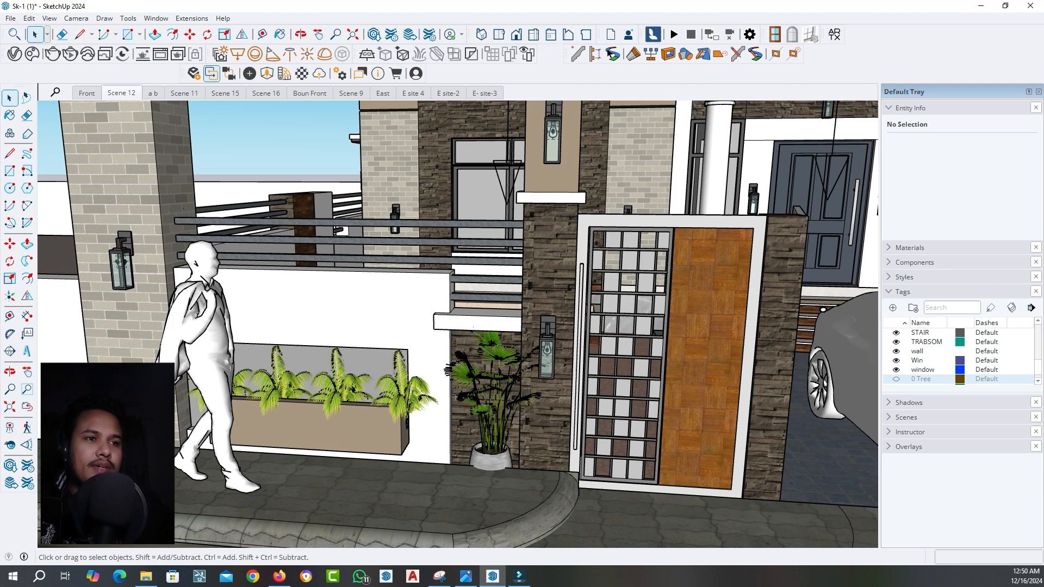
{"action": "middle_click_drag", "start_coordinate": [342, 337], "coordinate": [261, 389]}
{"action": "scroll", "coordinate": [261, 389], "scroll_direction": "up", "scroll_amount": 4}
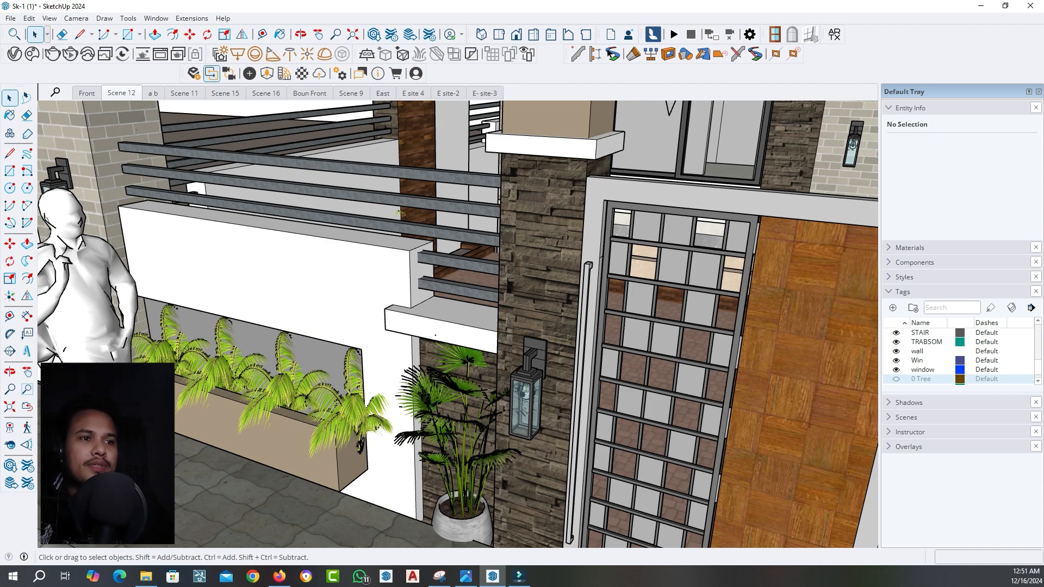
{"action": "scroll", "coordinate": [169, 321], "scroll_direction": "up", "scroll_amount": 3}
{"action": "middle_click_drag", "start_coordinate": [168, 320], "coordinate": [229, 253]}
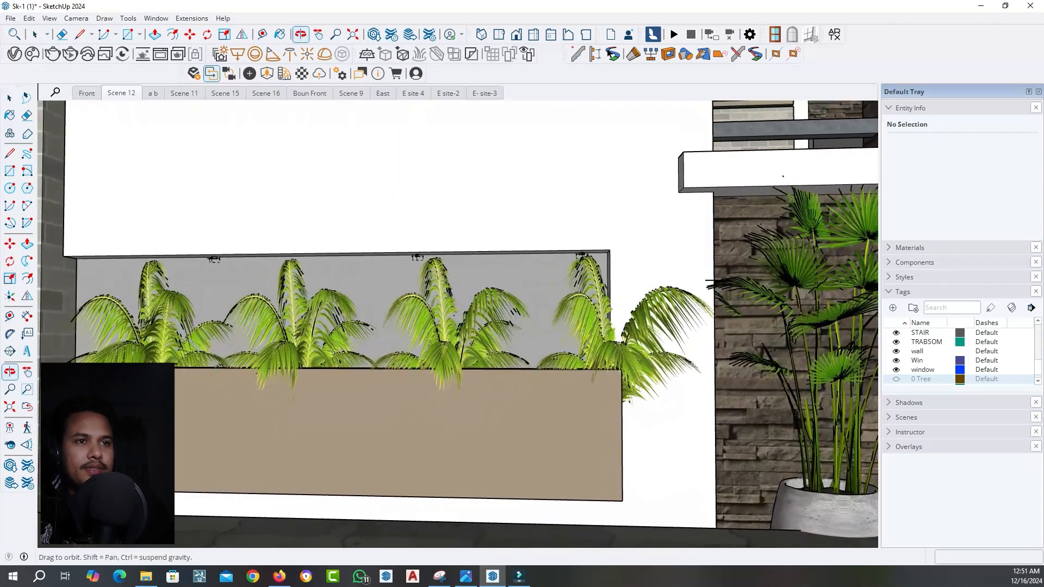
{"action": "scroll", "coordinate": [223, 253], "scroll_direction": "up", "scroll_amount": 2}
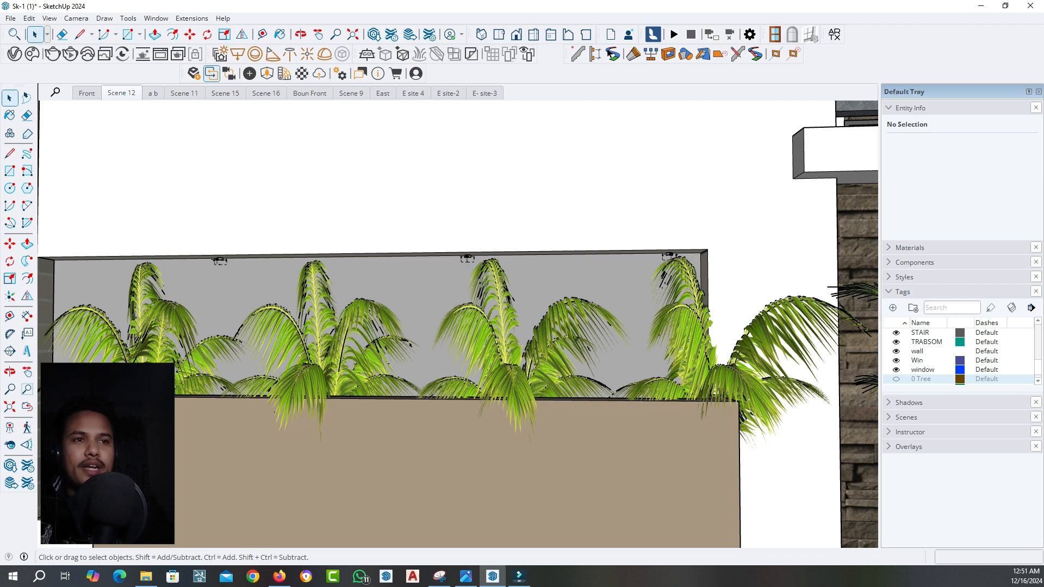
{"action": "scroll", "coordinate": [235, 327], "scroll_direction": "up", "scroll_amount": 4}
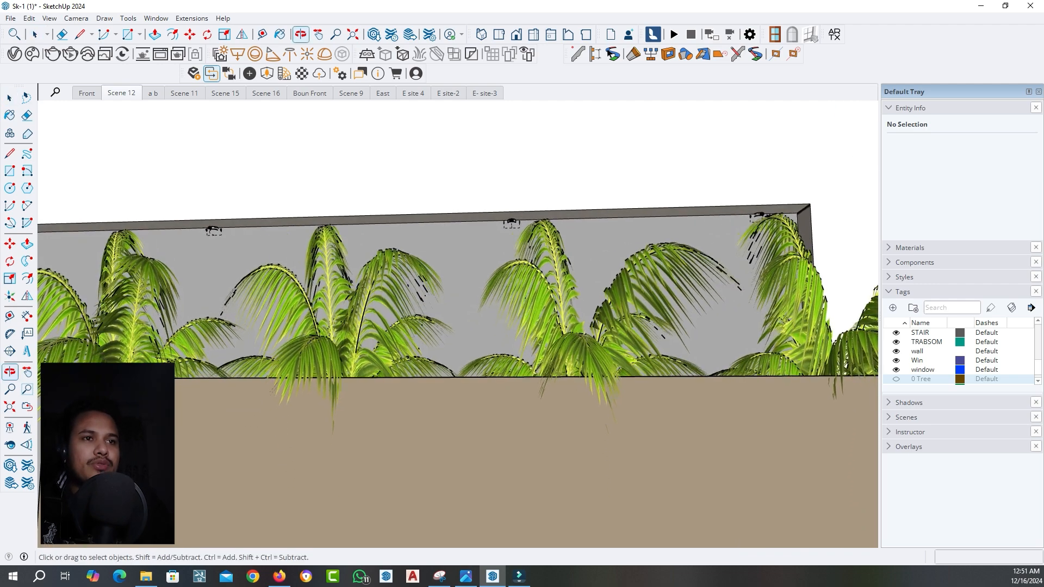
{"action": "left_click", "coordinate": [235, 327]}
{"action": "key", "text": "ctrl+t"}
{"action": "middle_click_drag", "start_coordinate": [235, 326], "coordinate": [236, 330]}
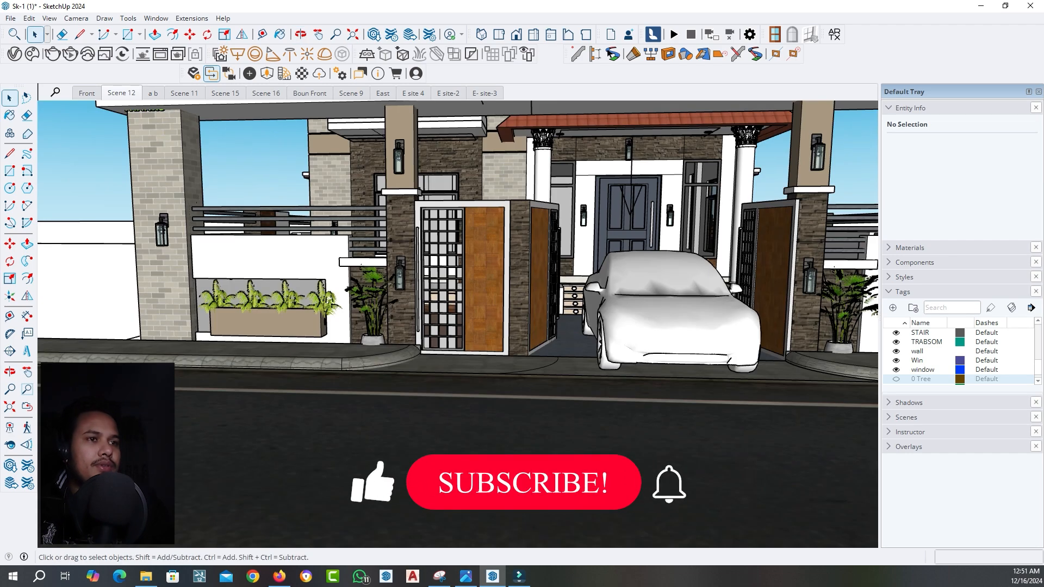
{"action": "middle_click_drag", "start_coordinate": [329, 299], "coordinate": [329, 299], "text": "shift"}
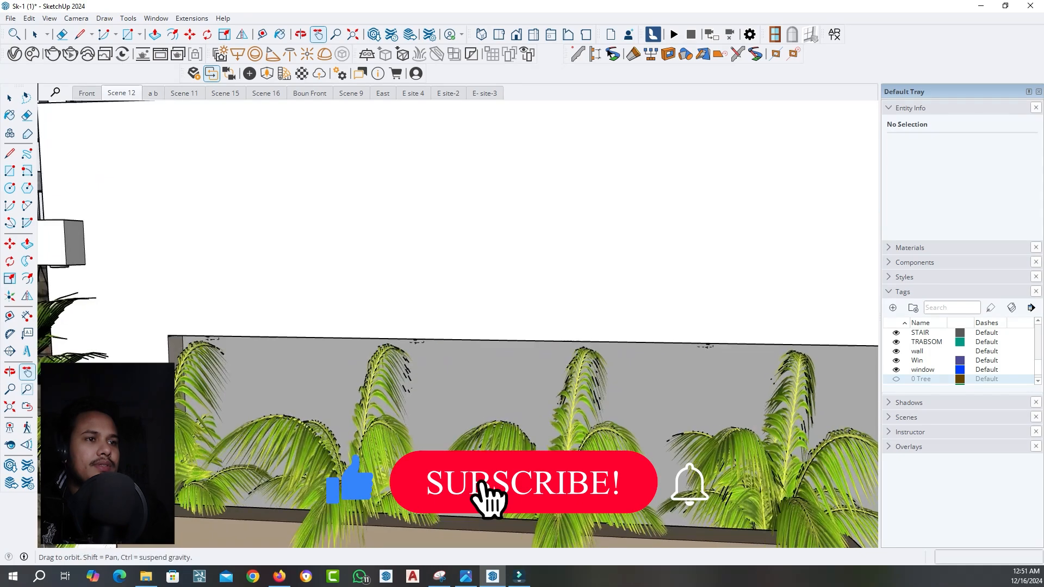
{"action": "middle_click_drag", "start_coordinate": [456, 337], "coordinate": [460, 312]}
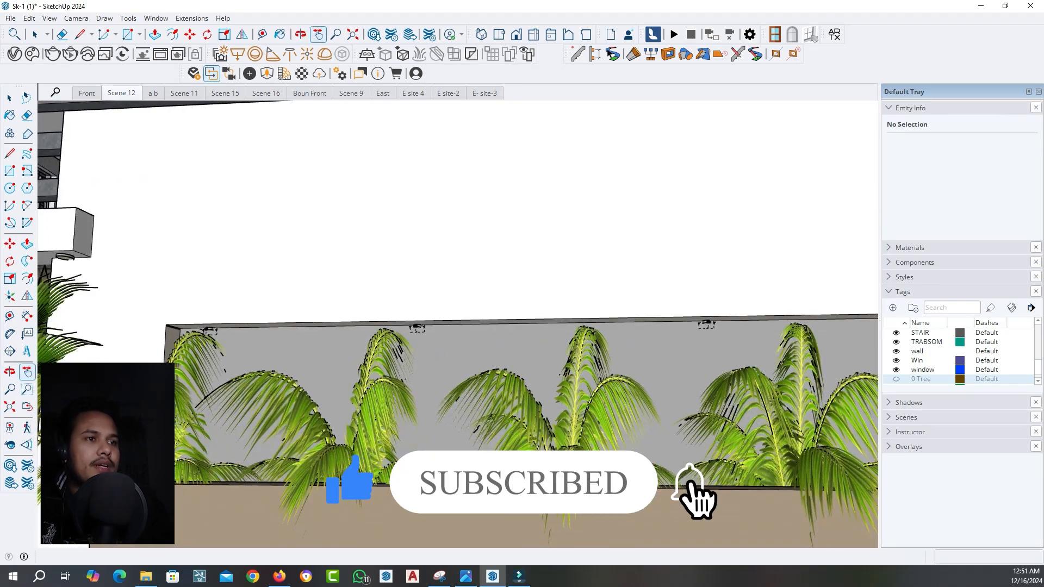
Move the V-Ray spot light cone from the ground beside the house to the near end of the planter recess
{"action": "key", "text": "space"}
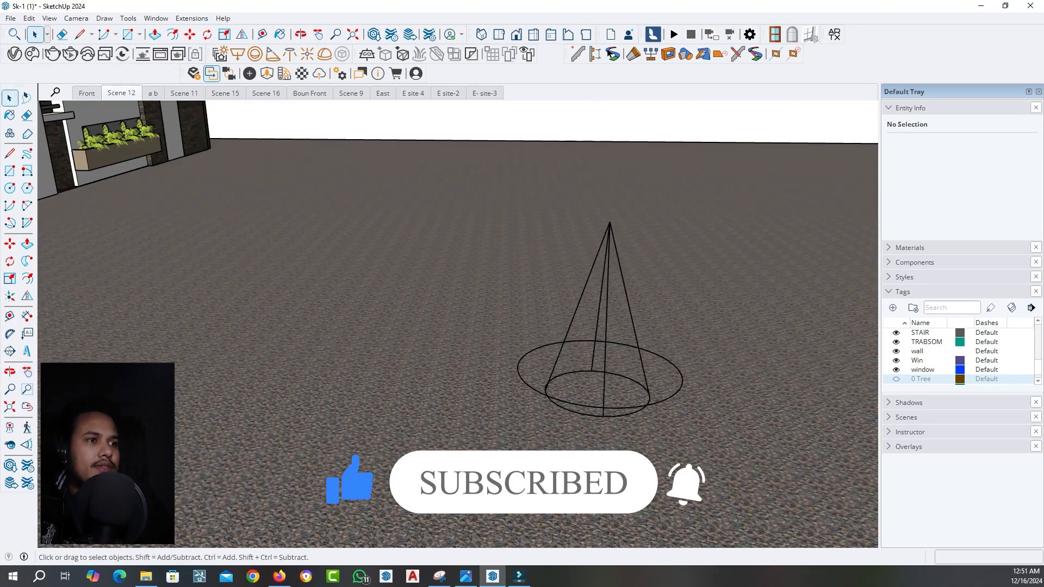
{"action": "left_click", "coordinate": [606, 341]}
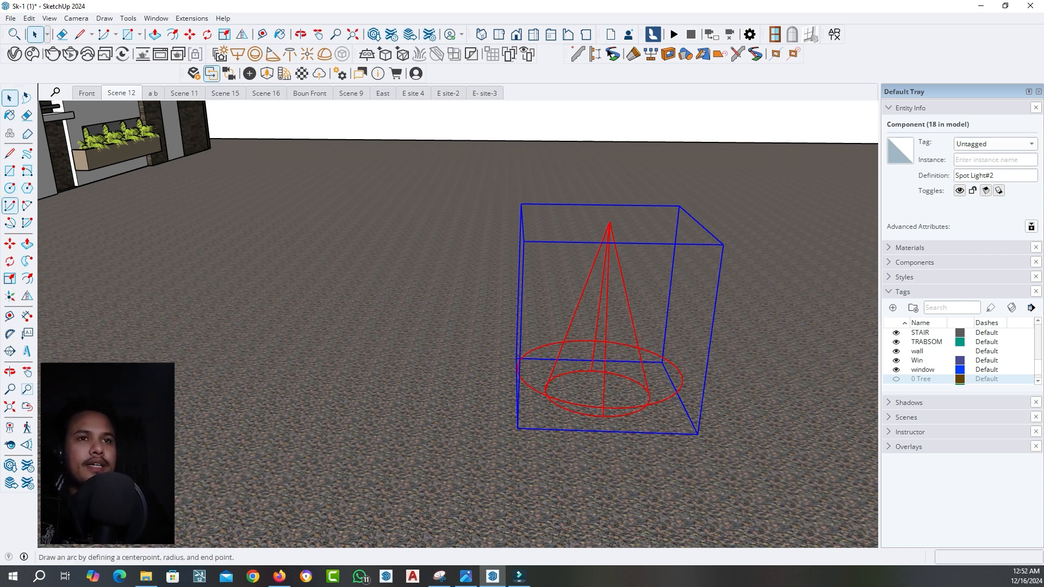
{"action": "left_click", "coordinate": [10, 243]}
{"action": "left_click", "coordinate": [610, 222]}
{"action": "scroll", "coordinate": [674, 223], "scroll_direction": "down", "scroll_amount": 1}
{"action": "scroll", "coordinate": [672, 223], "scroll_direction": "down", "scroll_amount": 3}
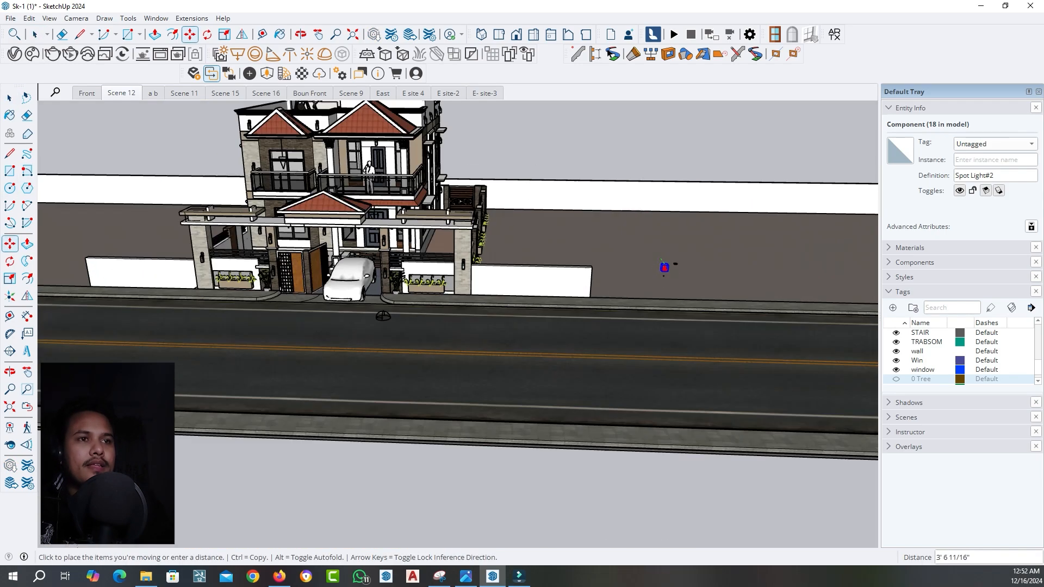
{"action": "scroll", "coordinate": [202, 281], "scroll_direction": "up", "scroll_amount": 4}
{"action": "scroll", "coordinate": [202, 281], "scroll_direction": "up", "scroll_amount": 5}
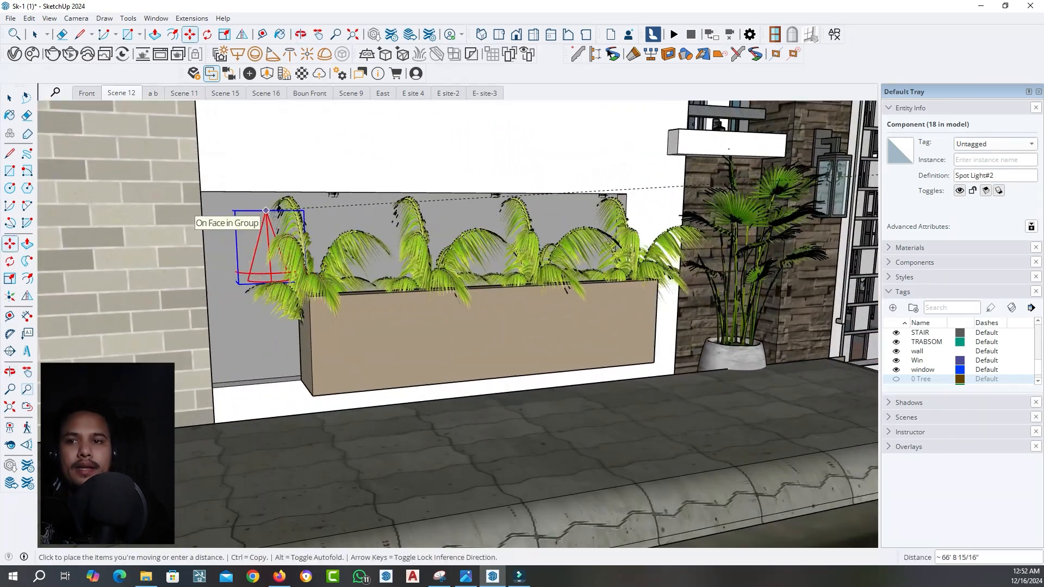
{"action": "scroll", "coordinate": [271, 218], "scroll_direction": "up", "scroll_amount": 3}
{"action": "left_click", "coordinate": [257, 210]}
Copy the spot light along the planter recess to beside the small fixture at its far end
{"action": "key", "text": "ctrl"}
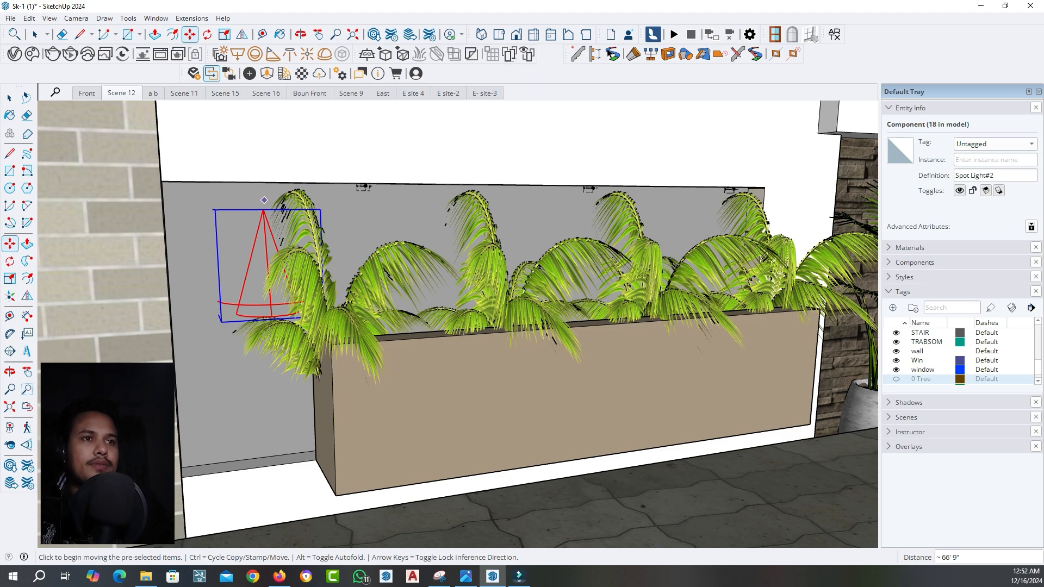
{"action": "left_click", "coordinate": [258, 210]}
{"action": "middle_click_drag", "start_coordinate": [717, 217], "coordinate": [489, 223]}
{"action": "scroll", "coordinate": [494, 209], "scroll_direction": "up", "scroll_amount": 5}
{"action": "scroll", "coordinate": [495, 209], "scroll_direction": "up", "scroll_amount": 2}
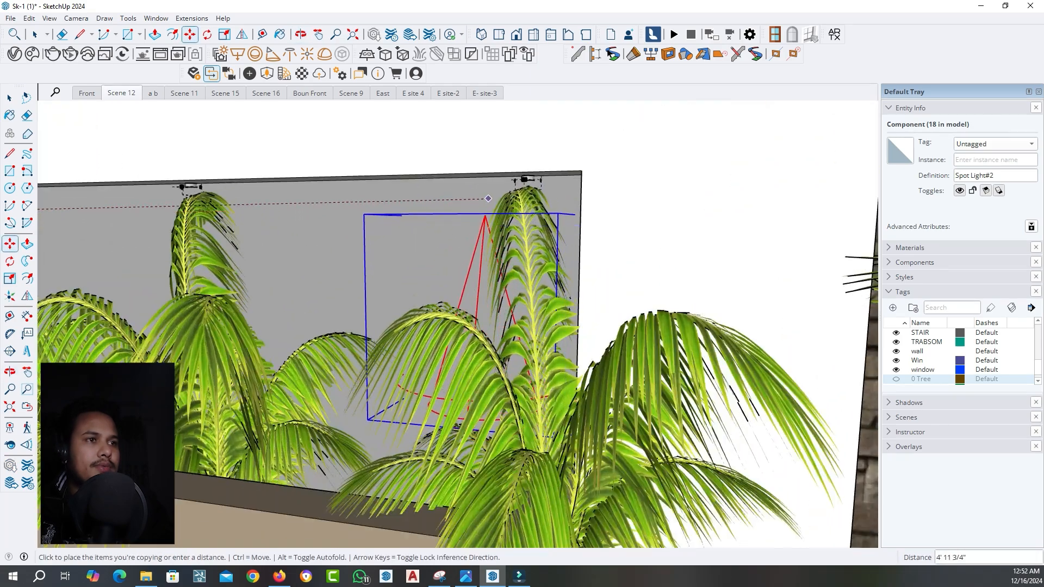
{"action": "left_click", "coordinate": [515, 206]}
Copy the spot light back along the recess to beside the neighbouring small fixture above the plants
{"action": "key", "text": "ctrl"}
{"action": "left_click", "coordinate": [515, 206]}
{"action": "middle_click_drag", "start_coordinate": [375, 211], "coordinate": [459, 210]}
{"action": "scroll", "coordinate": [456, 209], "scroll_direction": "down", "scroll_amount": 3}
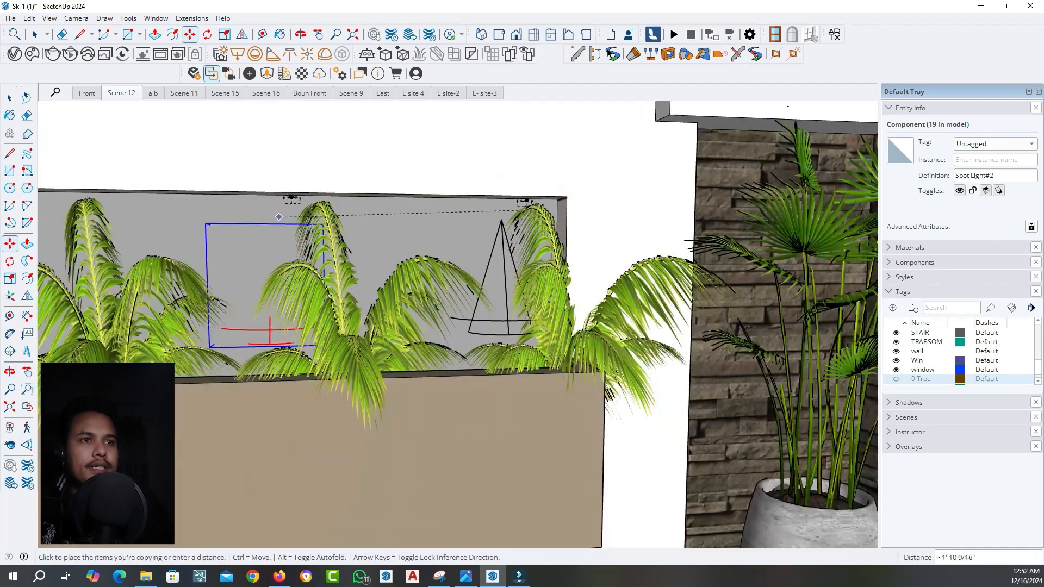
{"action": "left_click", "coordinate": [251, 206]}
Switch to the web browser and search Google for "ies light" in a new tab
{"action": "left_click", "coordinate": [305, 577]}
{"action": "key", "text": "ctrl+t"}
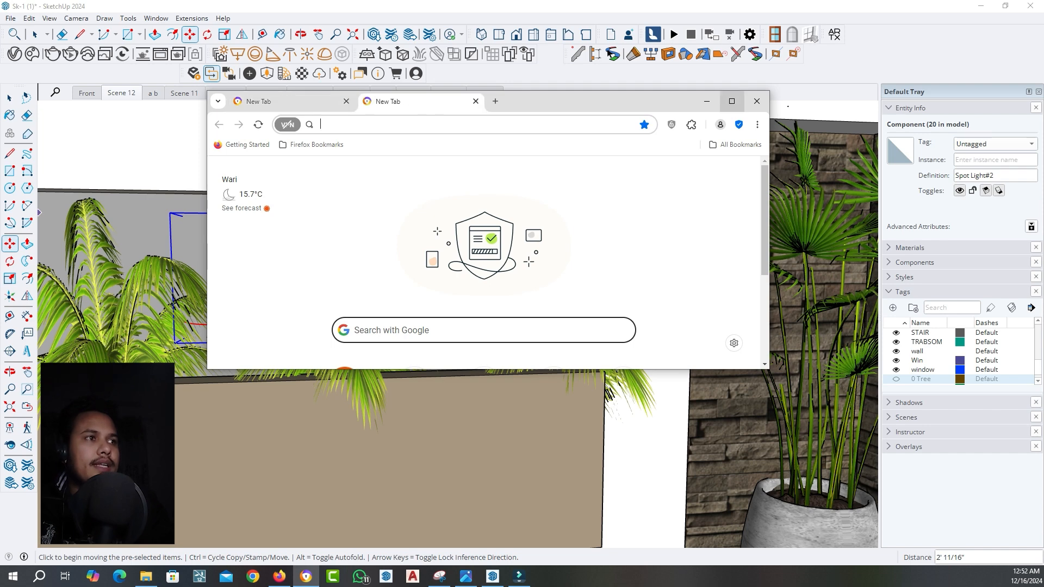
{"action": "left_click", "coordinate": [731, 101]}
{"action": "type", "text": "i"}
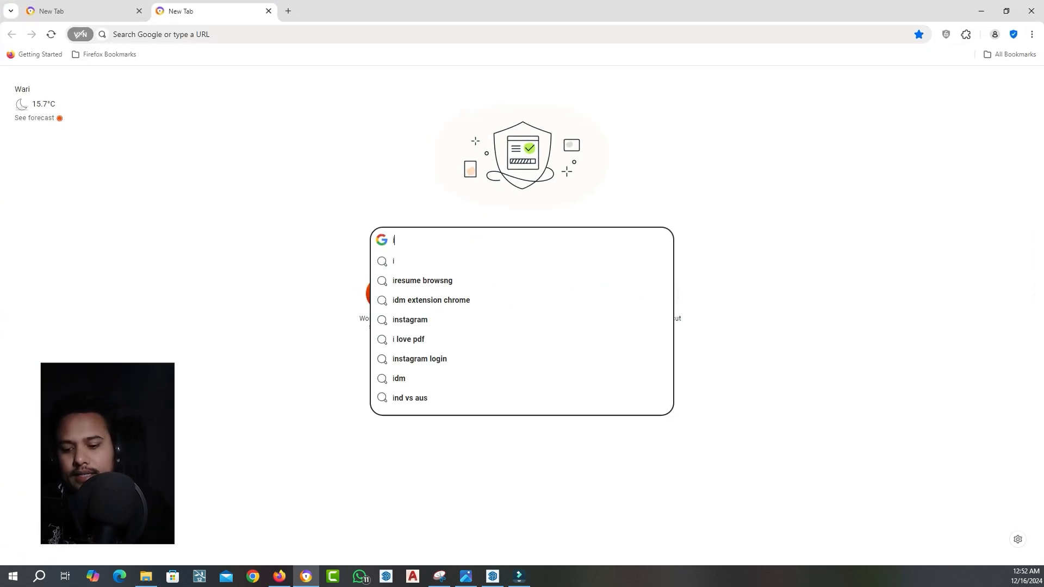
{"action": "type", "text": "es ligght"}
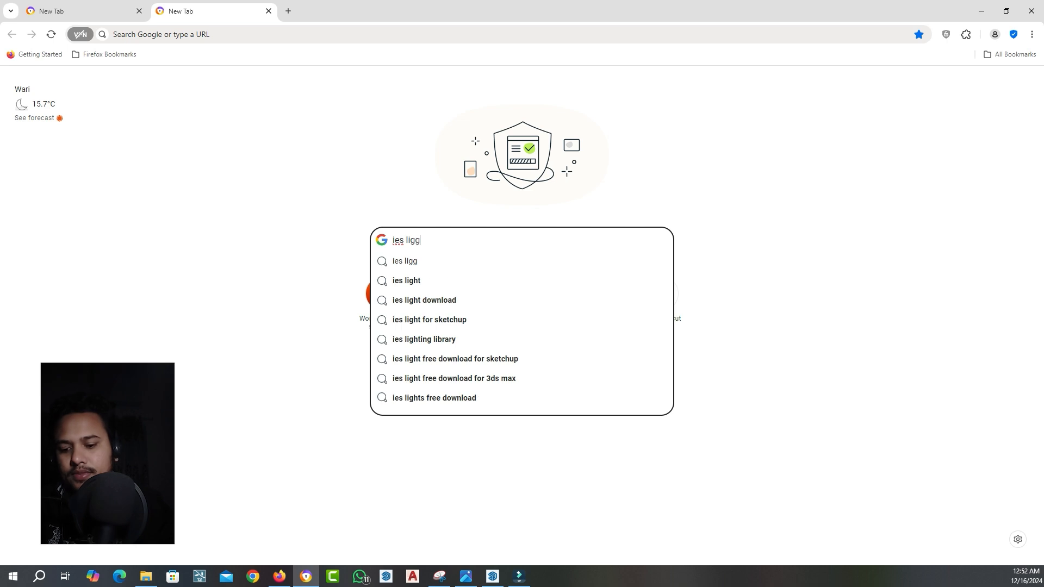
{"action": "left_click", "coordinate": [413, 280]}
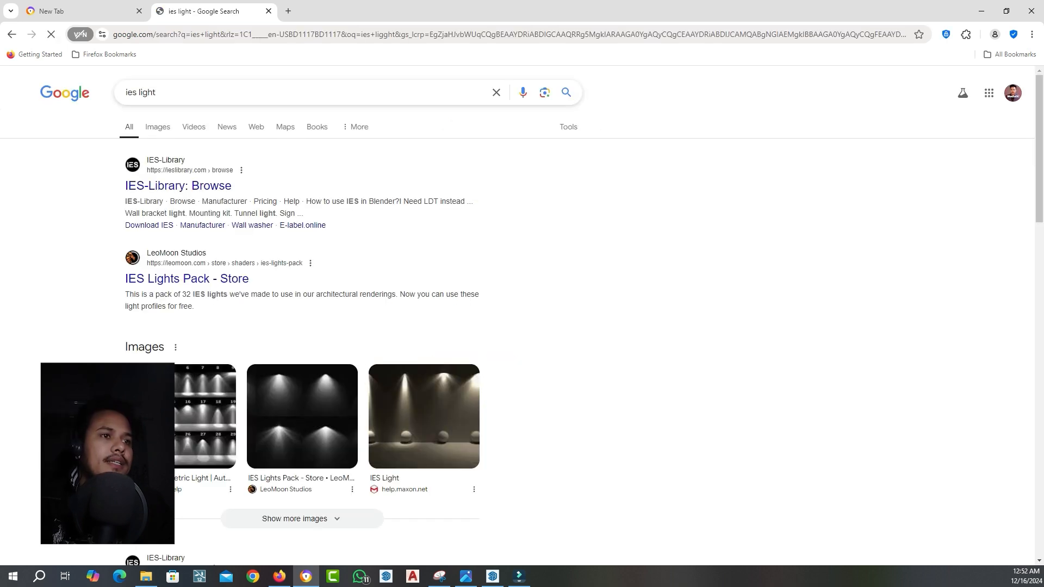
Open the IES-Library browse page in a new tab, look at its profiles, then return to SketchUp and restore Scene 12
{"action": "right_click", "coordinate": [157, 186]}
{"action": "left_click", "coordinate": [197, 195]}
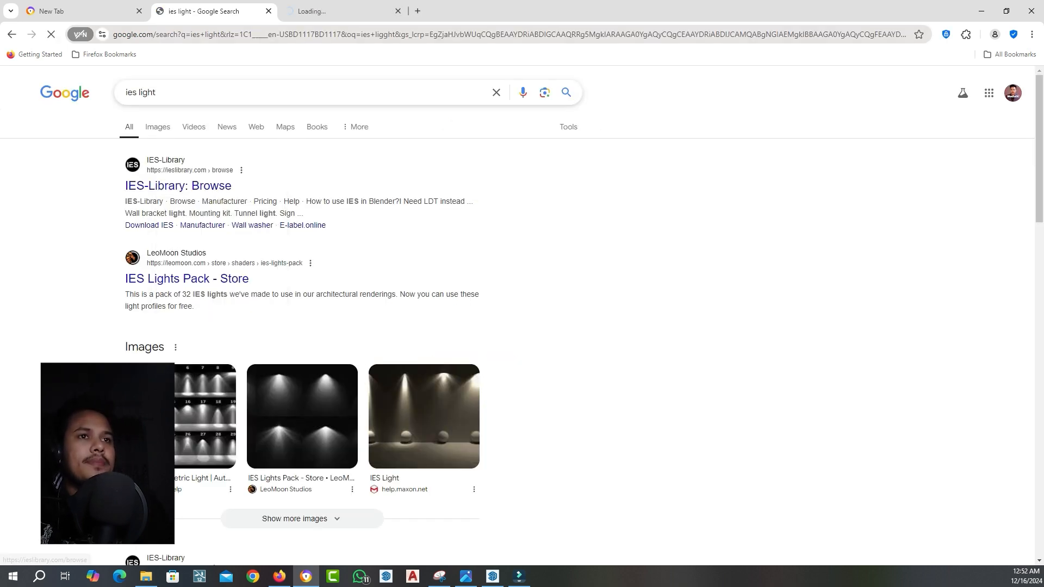
{"action": "key", "text": "ctrl+Tab"}
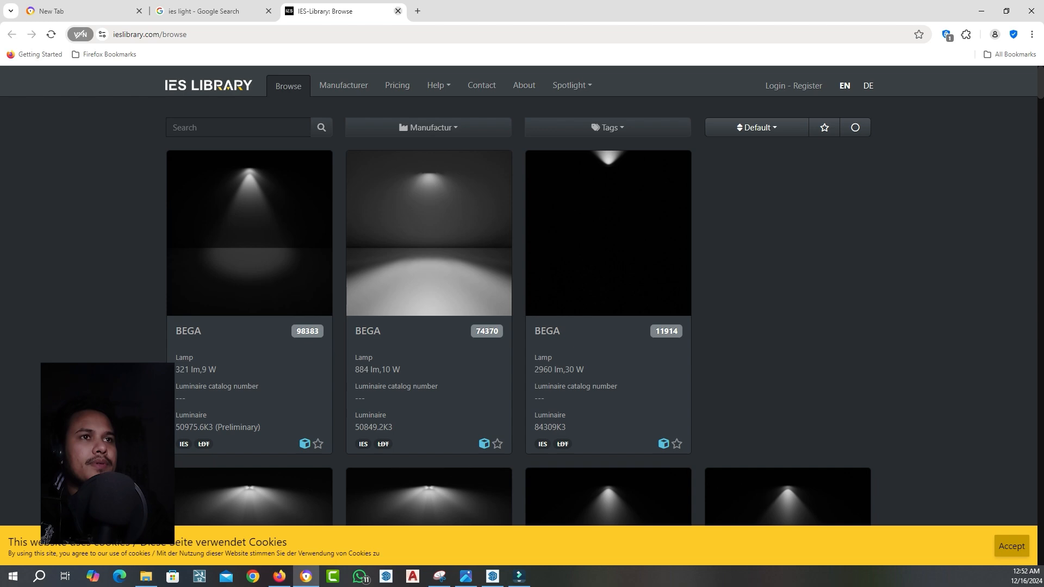
{"action": "left_click", "coordinate": [398, 11]}
{"action": "left_click", "coordinate": [981, 11]}
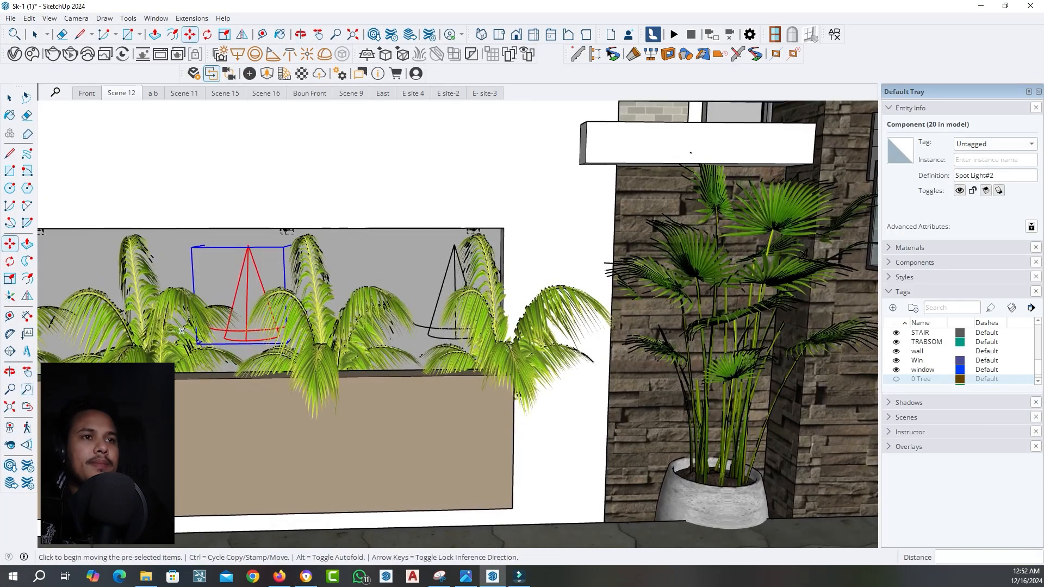
{"action": "scroll", "coordinate": [261, 334], "scroll_direction": "down", "scroll_amount": 2}
{"action": "scroll", "coordinate": [223, 262], "scroll_direction": "up", "scroll_amount": 4}
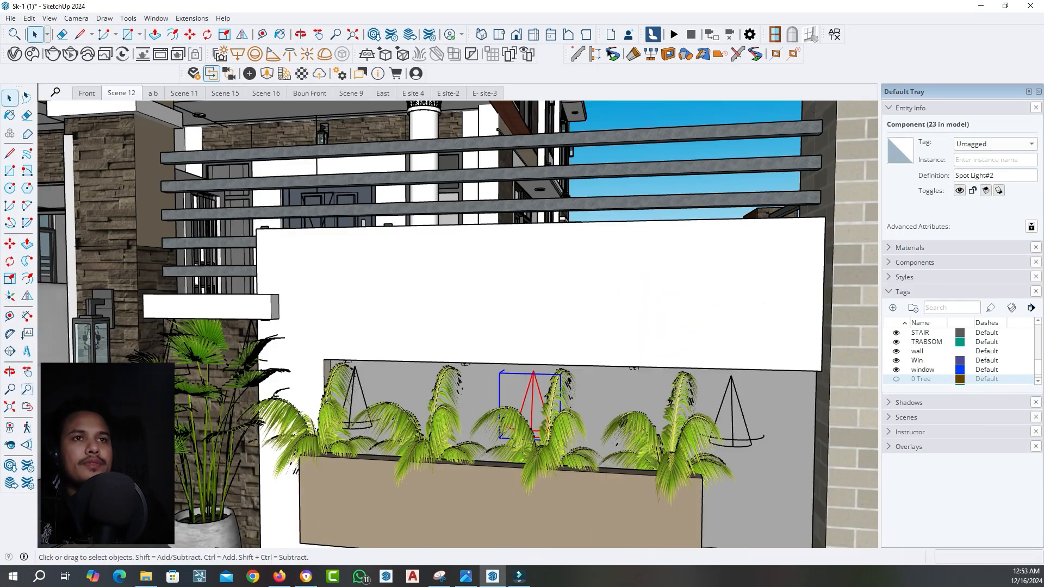
{"action": "left_click", "coordinate": [121, 93]}
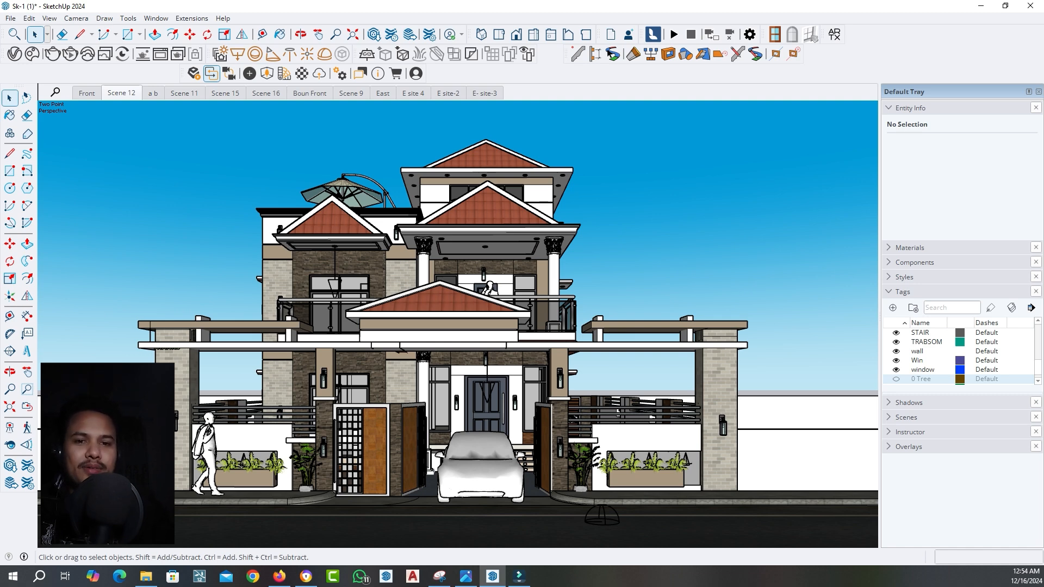
Open the nested groups of a round ceiling light under the upper roof eave and group its lens geometry
{"action": "scroll", "coordinate": [452, 173], "scroll_direction": "up", "scroll_amount": 10}
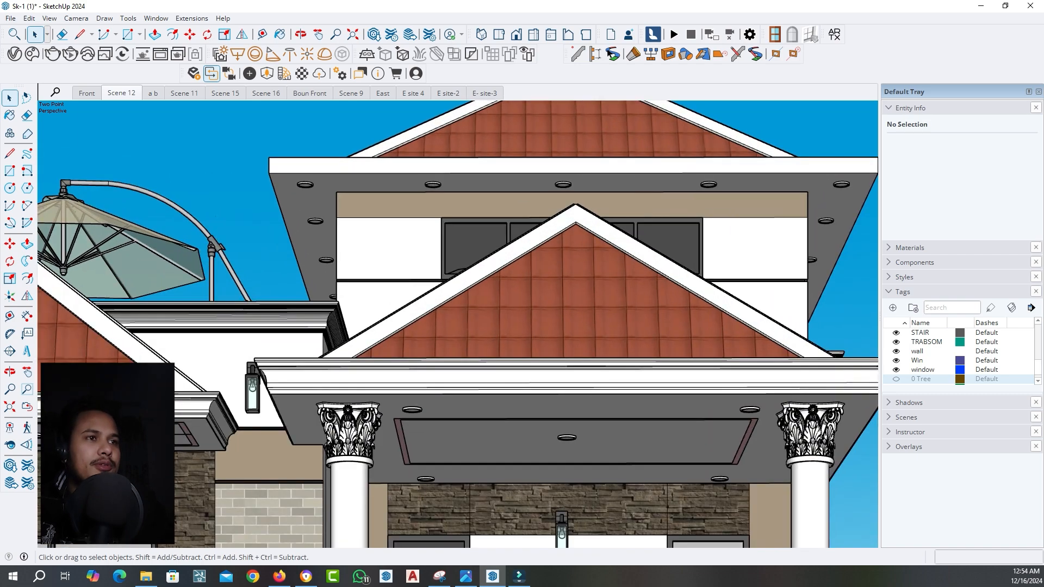
{"action": "middle_click_drag", "start_coordinate": [452, 172], "coordinate": [417, 155]}
{"action": "double_click", "coordinate": [413, 156]}
{"action": "scroll", "coordinate": [414, 155], "scroll_direction": "up", "scroll_amount": 2}
{"action": "double_click", "coordinate": [414, 154]}
{"action": "scroll", "coordinate": [414, 154], "scroll_direction": "up", "scroll_amount": 4}
{"action": "double_click", "coordinate": [417, 154]}
{"action": "right_click", "coordinate": [417, 154]}
{"action": "left_click", "coordinate": [450, 256]}
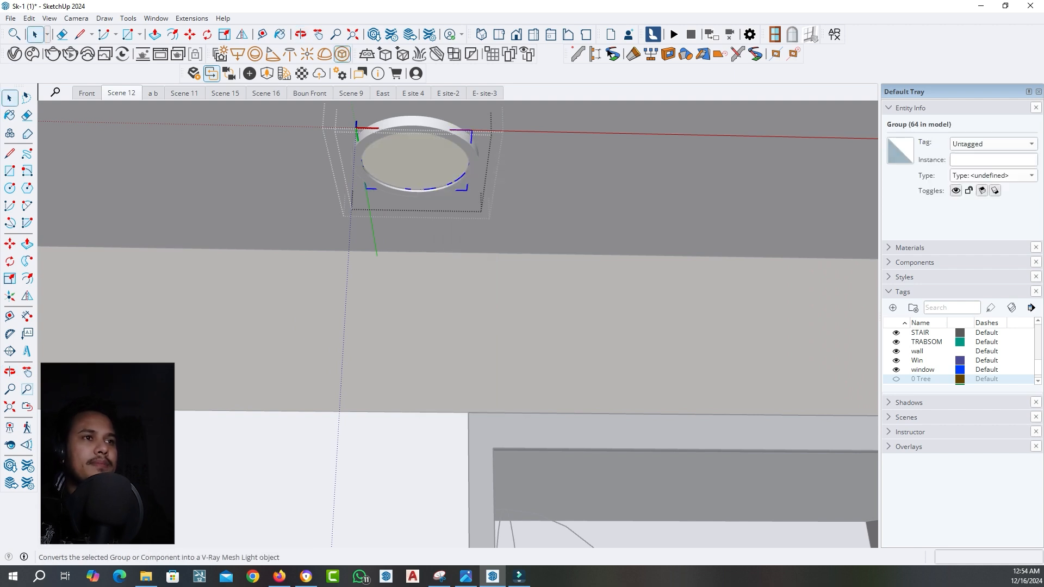
Convert the grouped ceiling-light lens into a V-Ray mesh light, leave the group editing and restore Scene 12
{"action": "left_click", "coordinate": [341, 54]}
{"action": "scroll", "coordinate": [416, 218], "scroll_direction": "down", "scroll_amount": 1}
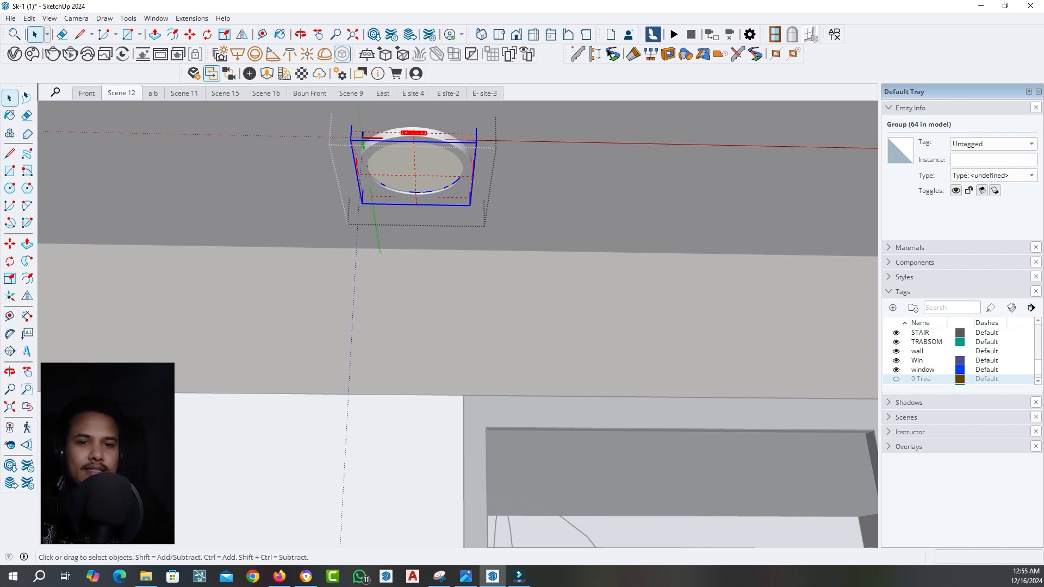
{"action": "scroll", "coordinate": [416, 345], "scroll_direction": "down", "scroll_amount": 4}
{"action": "left_click", "coordinate": [121, 93]}
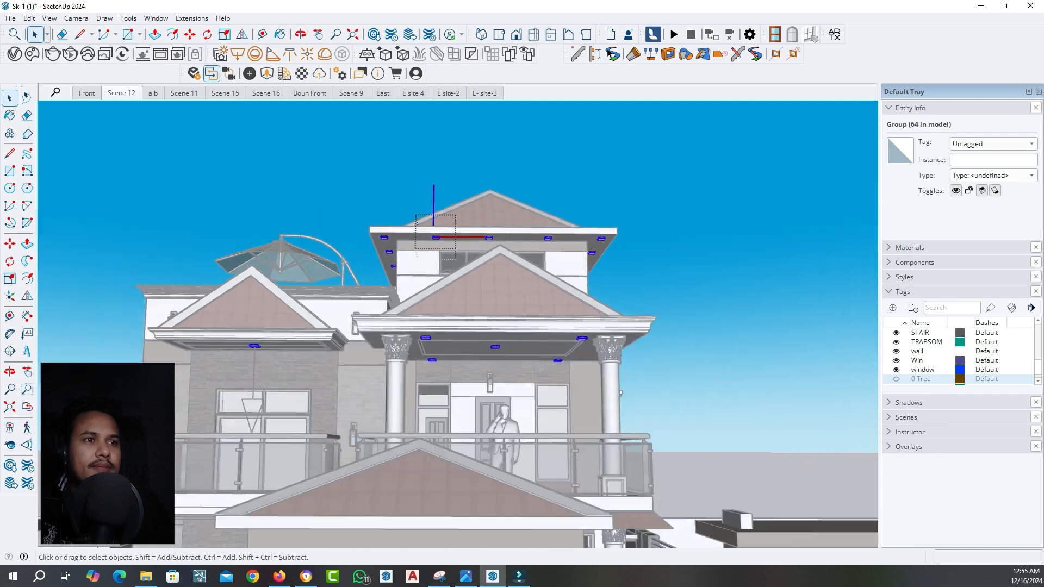
{"action": "key", "text": "Escape"}
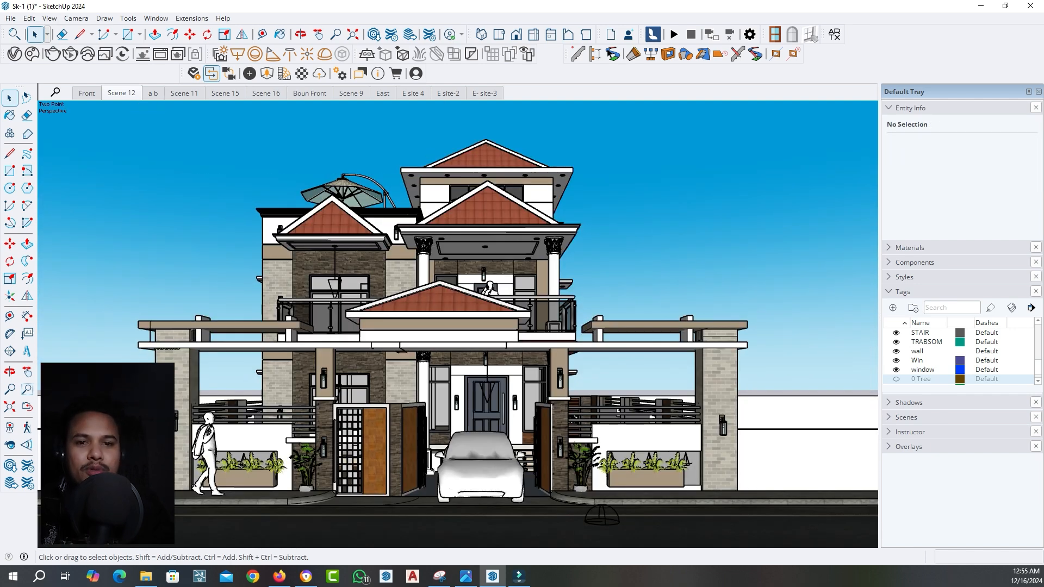
Examine the mesh lights in the round fixtures under the upper roof eave and the balcony ceiling
{"action": "scroll", "coordinate": [462, 182], "scroll_direction": "up", "scroll_amount": 5}
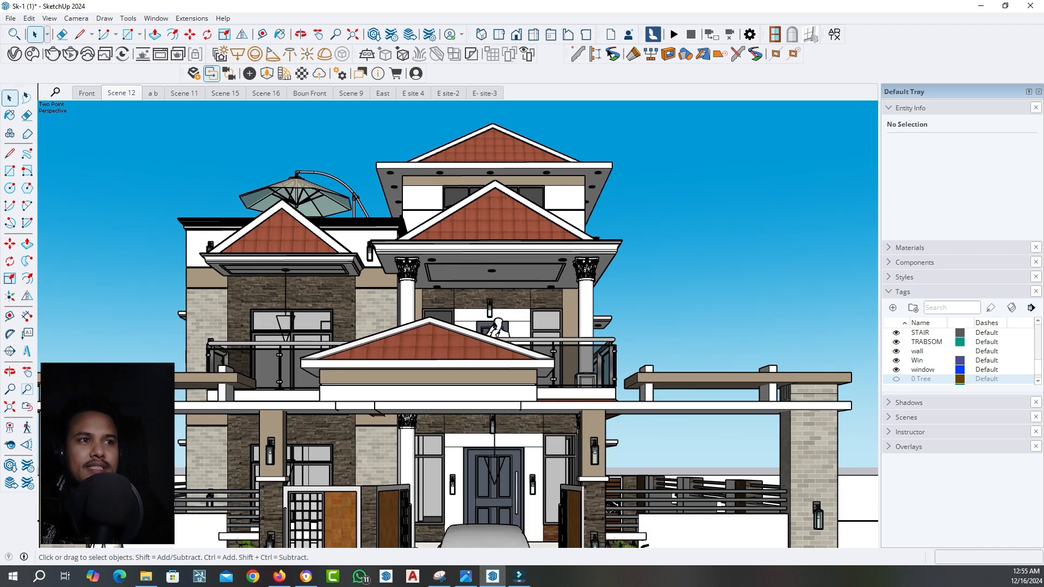
{"action": "scroll", "coordinate": [450, 173], "scroll_direction": "up", "scroll_amount": 2}
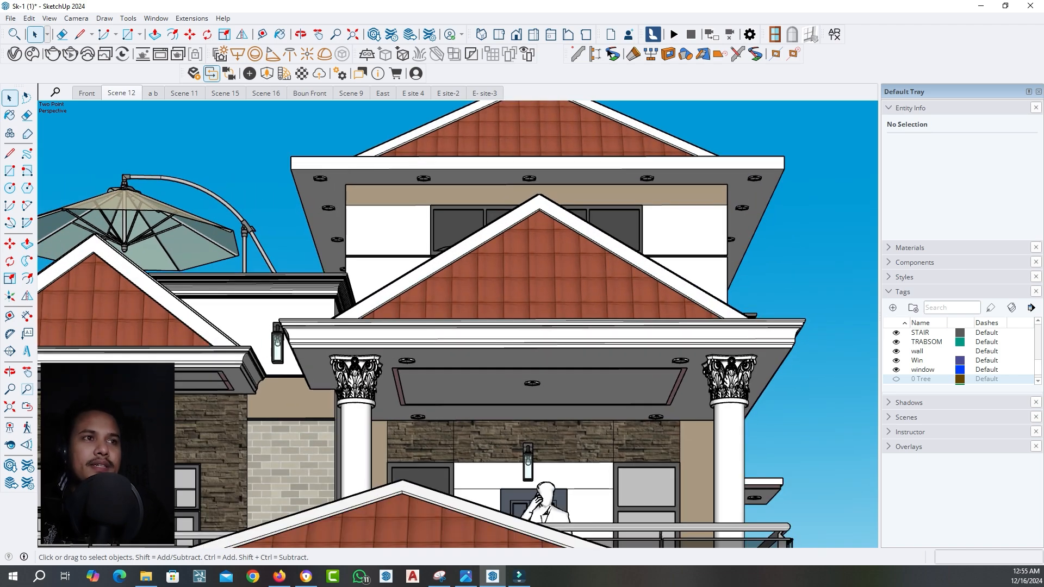
{"action": "scroll", "coordinate": [435, 175], "scroll_direction": "up", "scroll_amount": 4}
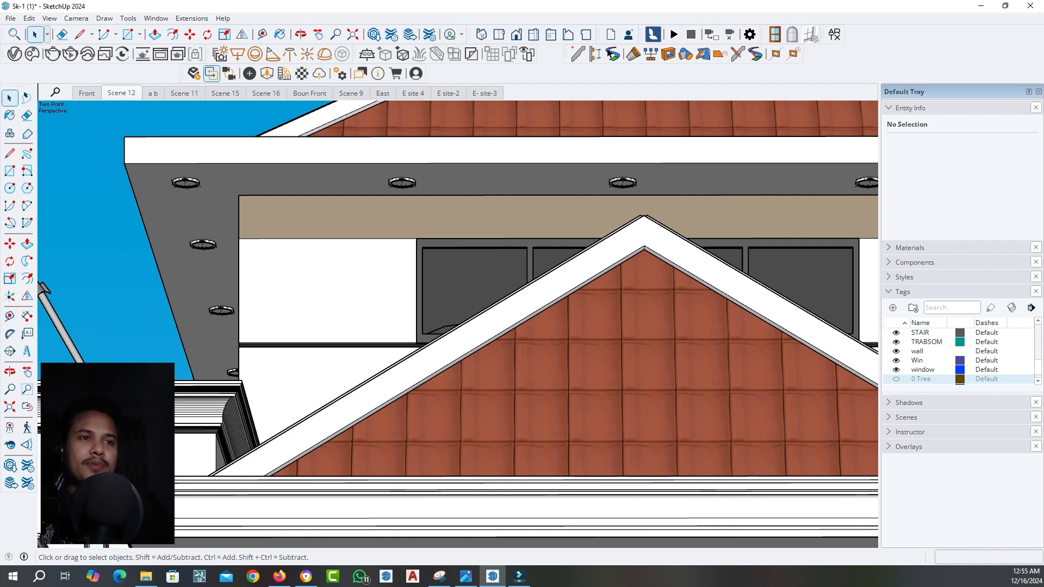
{"action": "scroll", "coordinate": [401, 182], "scroll_direction": "up", "scroll_amount": 6}
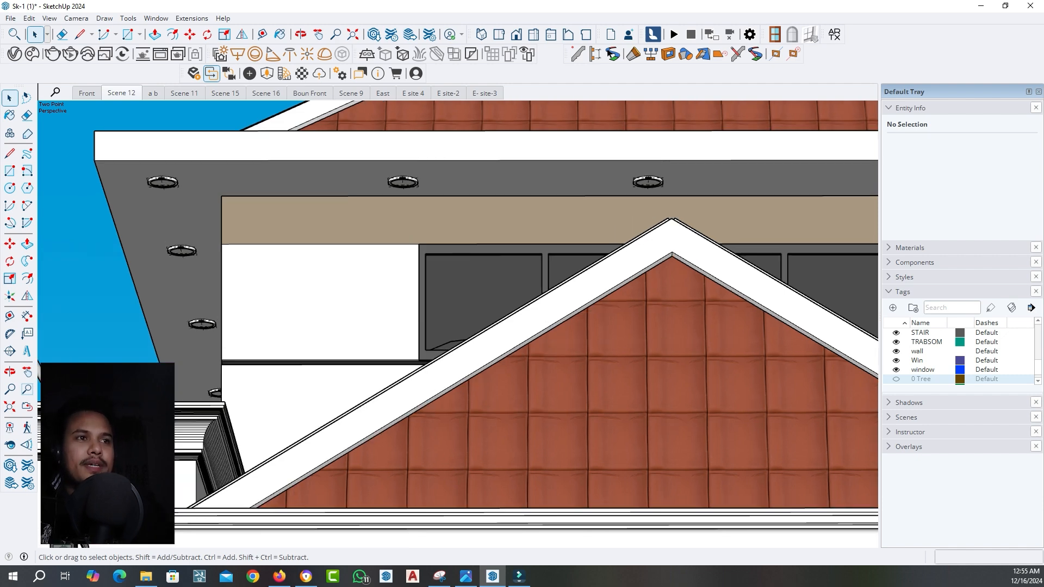
{"action": "middle_click_drag", "start_coordinate": [401, 182], "coordinate": [412, 200]}
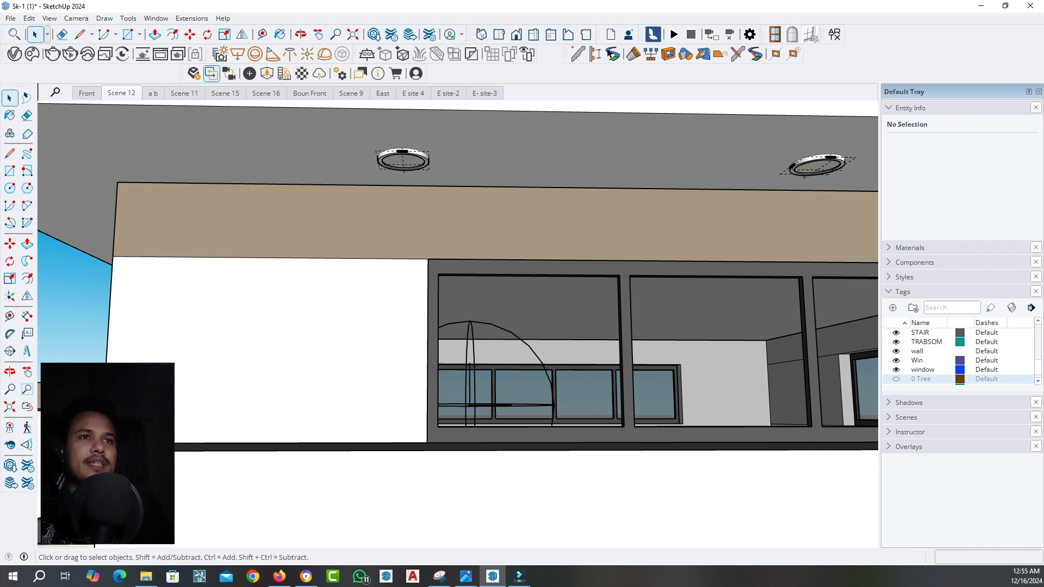
{"action": "scroll", "coordinate": [418, 202], "scroll_direction": "down", "scroll_amount": 3}
{"action": "left_click", "coordinate": [121, 93]}
{"action": "scroll", "coordinate": [478, 248], "scroll_direction": "up", "scroll_amount": 8}
{"action": "scroll", "coordinate": [478, 247], "scroll_direction": "up", "scroll_amount": 7}
{"action": "middle_click_drag", "start_coordinate": [478, 247], "coordinate": [461, 199]}
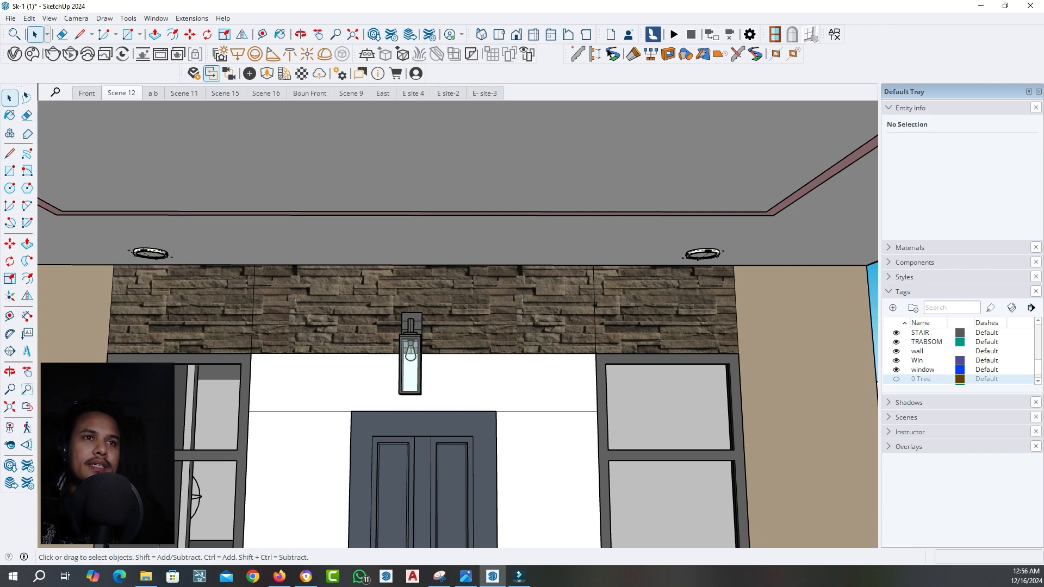
{"action": "left_click", "coordinate": [121, 93]}
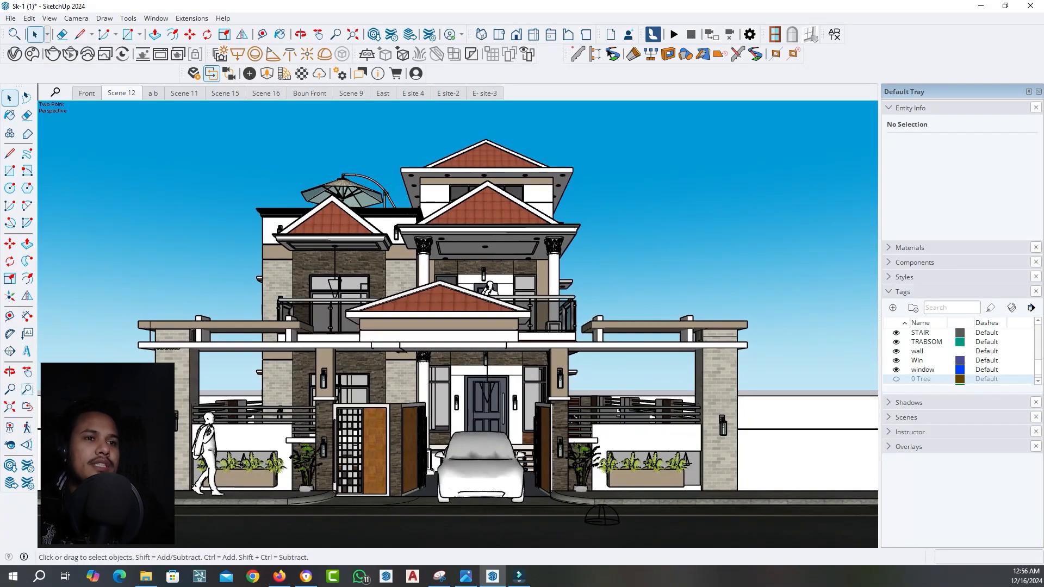
Open the nested groups of a wall lantern from below, down to the geometry of its bulb
{"action": "scroll", "coordinate": [171, 429], "scroll_direction": "up", "scroll_amount": 12}
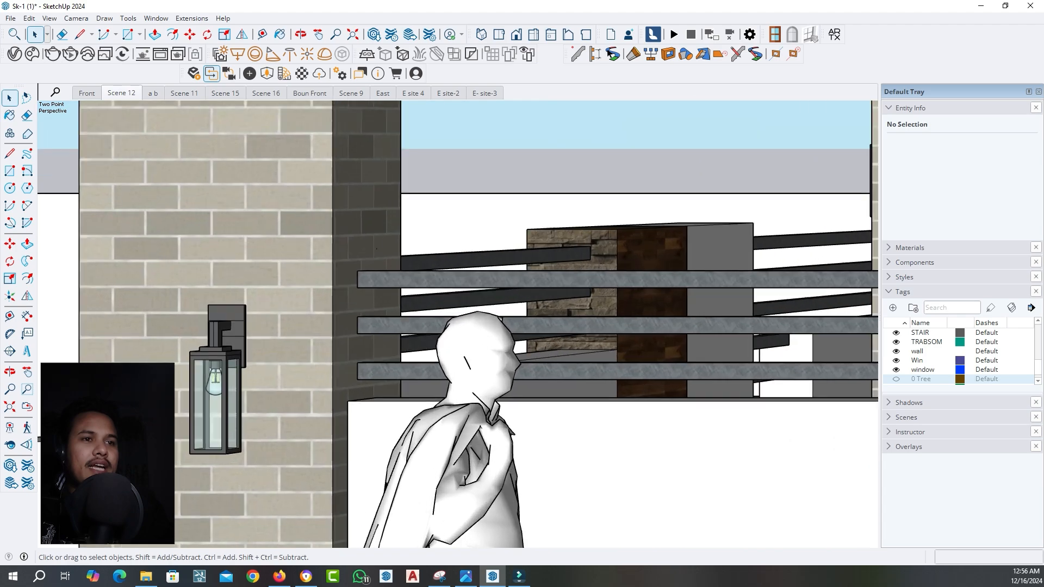
{"action": "scroll", "coordinate": [217, 361], "scroll_direction": "up", "scroll_amount": 3}
{"action": "middle_click_drag", "start_coordinate": [220, 361], "coordinate": [389, 128]}
{"action": "scroll", "coordinate": [321, 240], "scroll_direction": "up", "scroll_amount": 3}
{"action": "scroll", "coordinate": [328, 228], "scroll_direction": "up", "scroll_amount": 4}
{"action": "middle_click_drag", "start_coordinate": [304, 413], "coordinate": [277, 348]}
{"action": "double_click", "coordinate": [278, 351]}
{"action": "double_click", "coordinate": [277, 351]}
{"action": "left_click", "coordinate": [277, 351]}
{"action": "scroll", "coordinate": [239, 379], "scroll_direction": "up", "scroll_amount": 1}
{"action": "double_click", "coordinate": [239, 379]}
{"action": "left_click", "coordinate": [240, 378]}
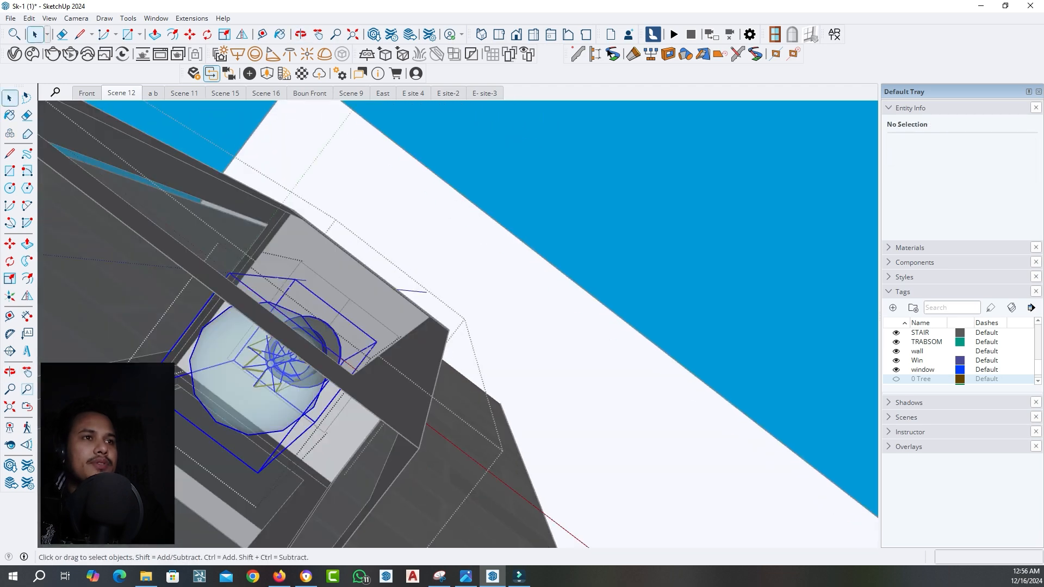
{"action": "double_click", "coordinate": [239, 379]}
{"action": "double_click", "coordinate": [239, 379]}
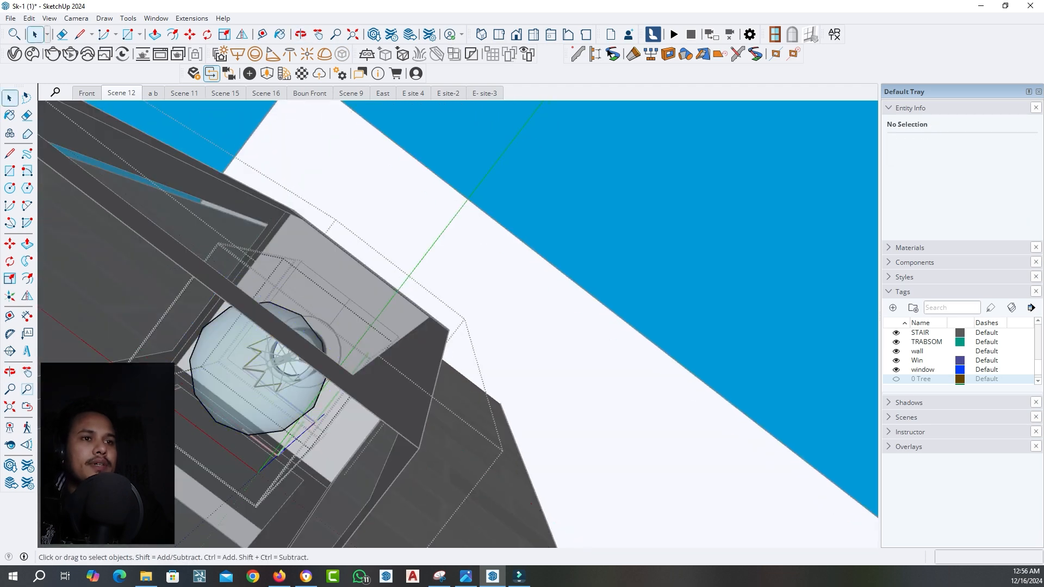
Group all the lantern bulb's geometry, convert it into a V-Ray mesh light and return to Scene 12
{"action": "left_click", "coordinate": [239, 378]}
{"action": "triple_click", "coordinate": [239, 379]}
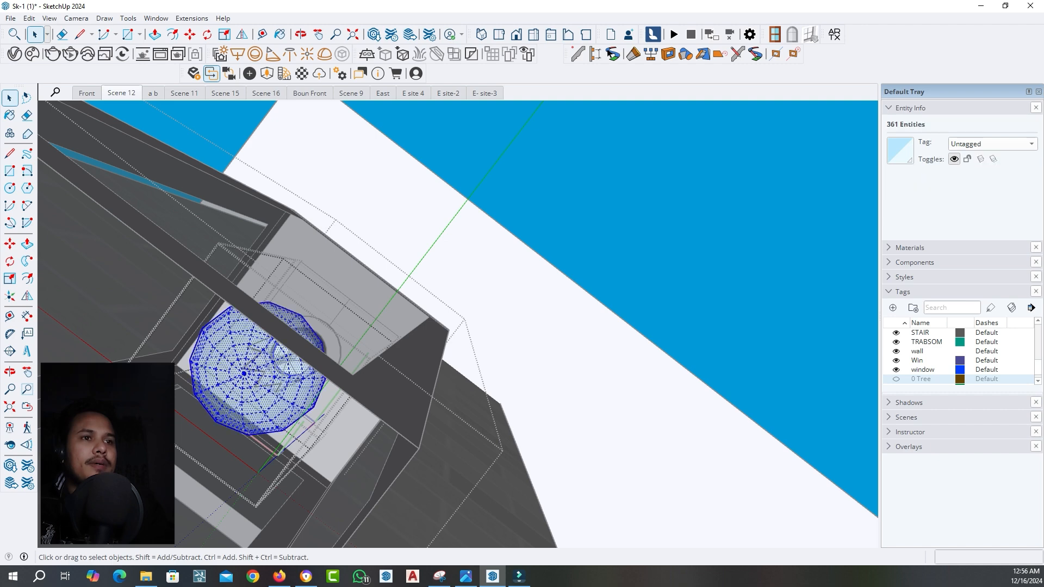
{"action": "right_click", "coordinate": [239, 376]}
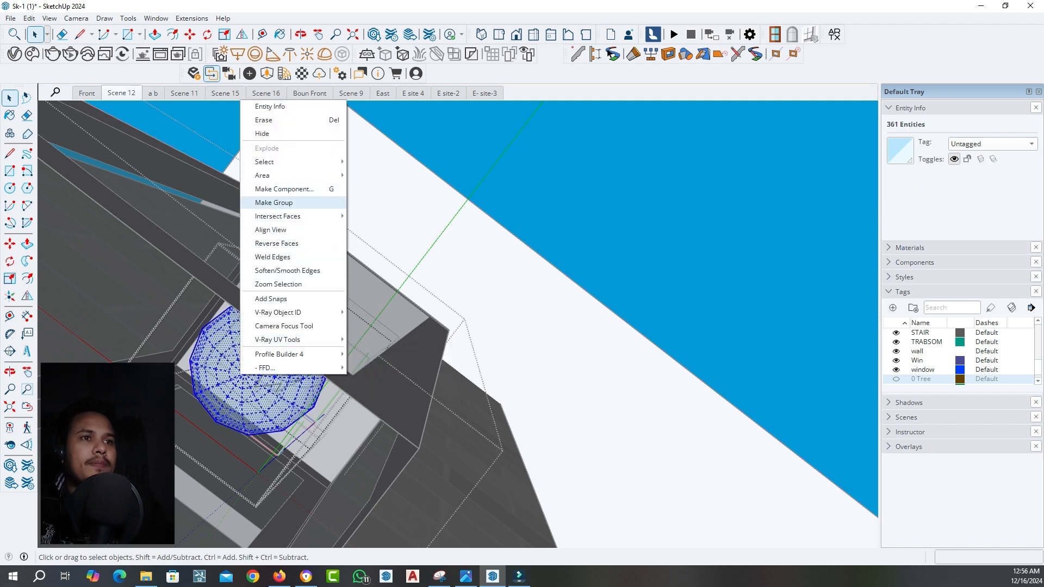
{"action": "left_click", "coordinate": [273, 202]}
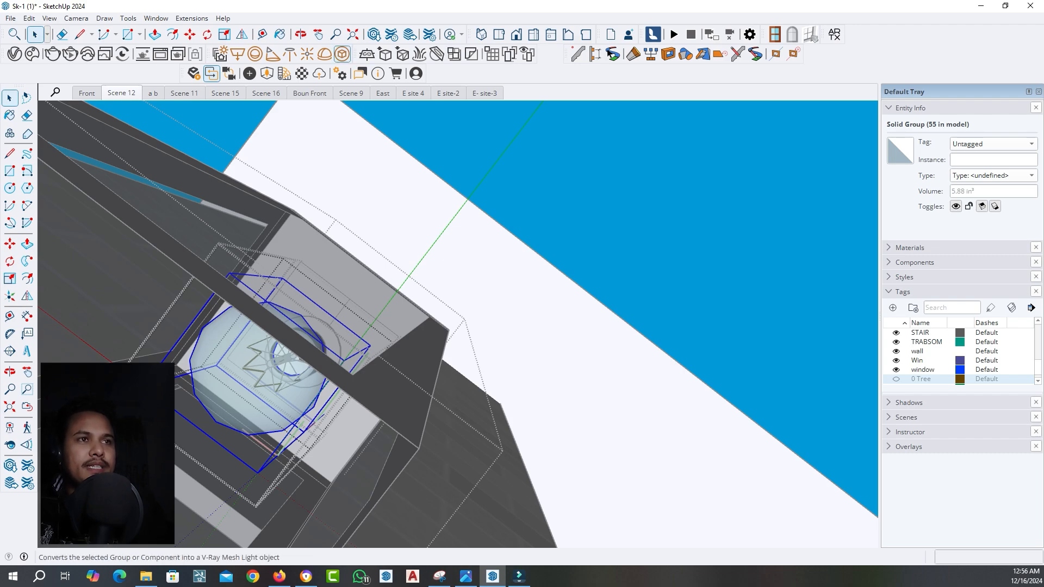
{"action": "left_click", "coordinate": [342, 54]}
{"action": "left_click", "coordinate": [121, 93]}
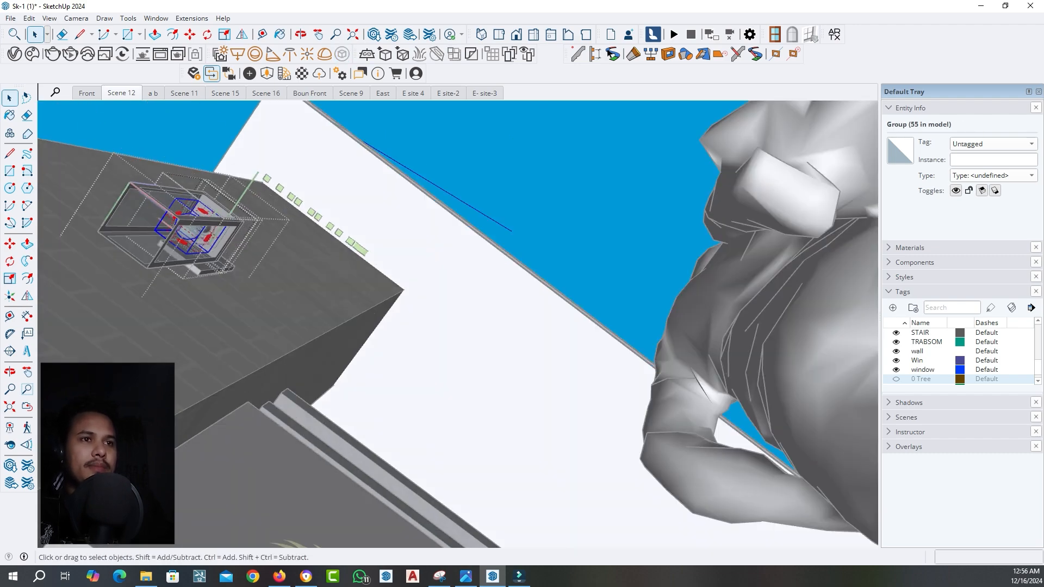
{"action": "key", "text": "Escape"}
{"action": "key", "text": "Escape"}
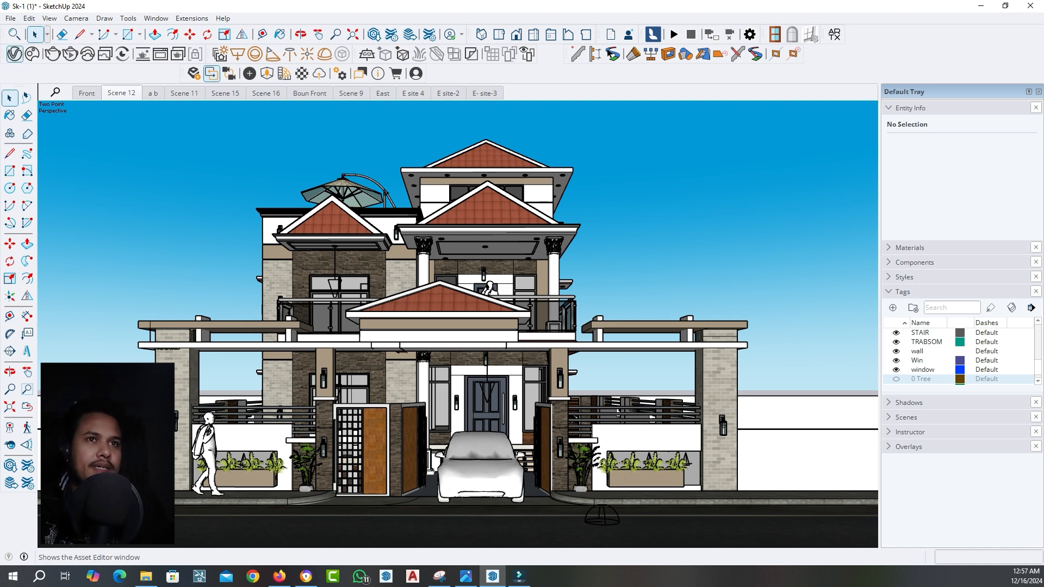
Open the V-Ray Asset Editor and review the scene's lights and their intensities against the house fixtures
{"action": "left_click", "coordinate": [15, 54]}
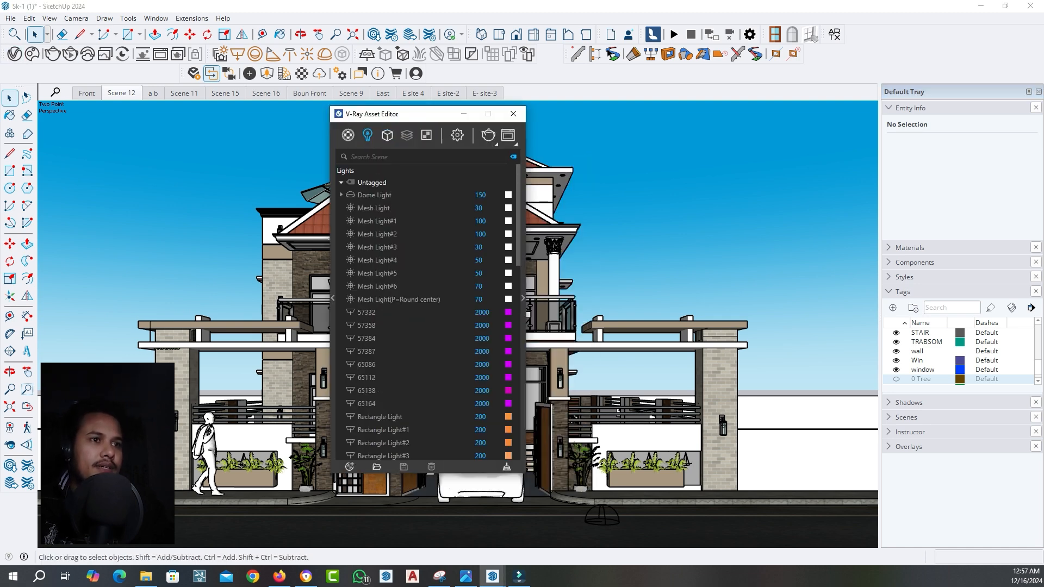
{"action": "left_click_drag", "start_coordinate": [419, 114], "coordinate": [527, 115]}
{"action": "scroll", "coordinate": [528, 299], "scroll_direction": "down", "scroll_amount": 3}
{"action": "scroll", "coordinate": [535, 312], "scroll_direction": "down", "scroll_amount": 10}
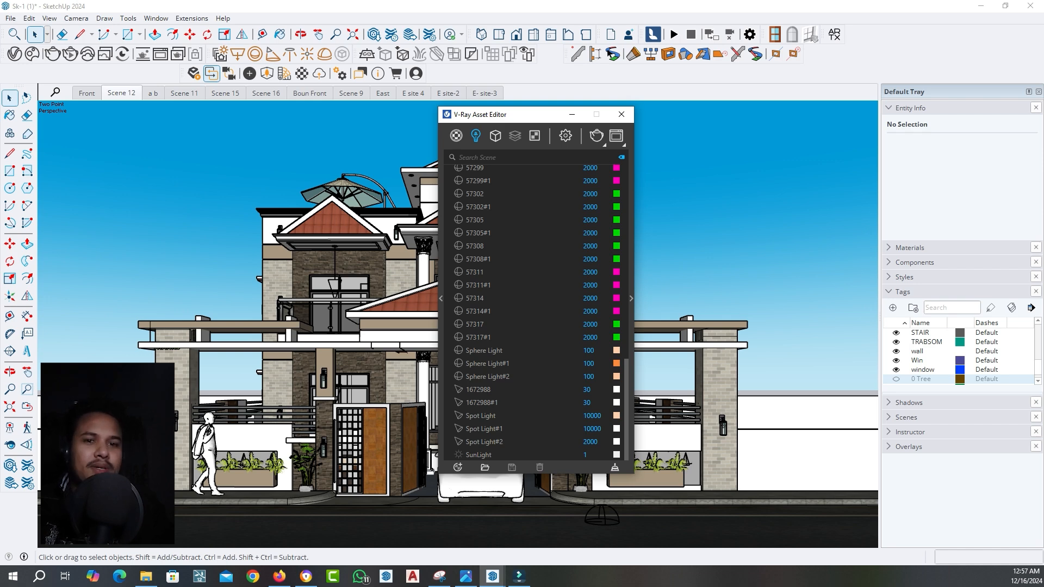
{"action": "scroll", "coordinate": [535, 310], "scroll_direction": "up", "scroll_amount": 10}
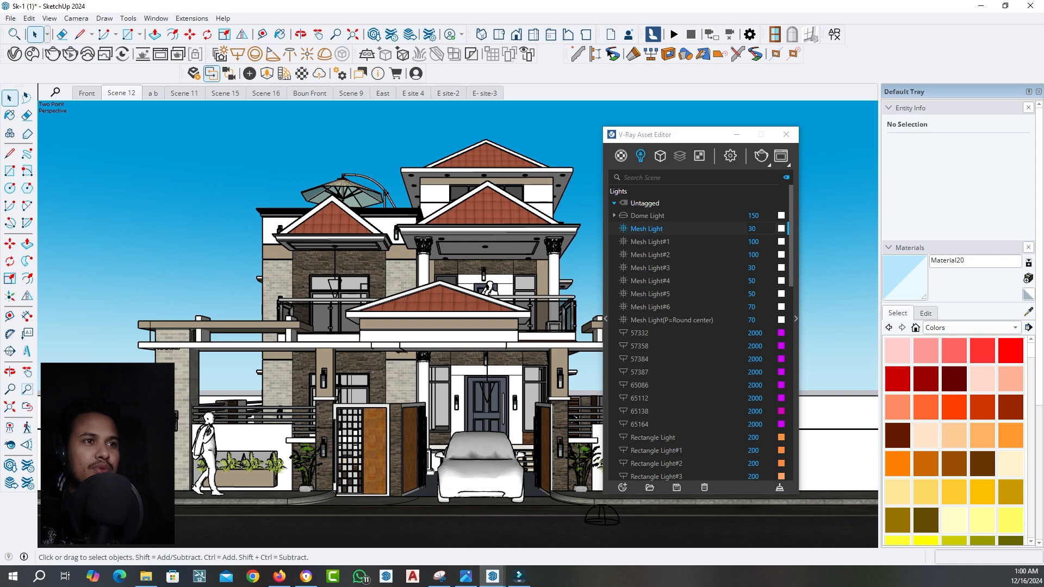
{"action": "scroll", "coordinate": [41, 298], "scroll_direction": "up", "scroll_amount": 10}
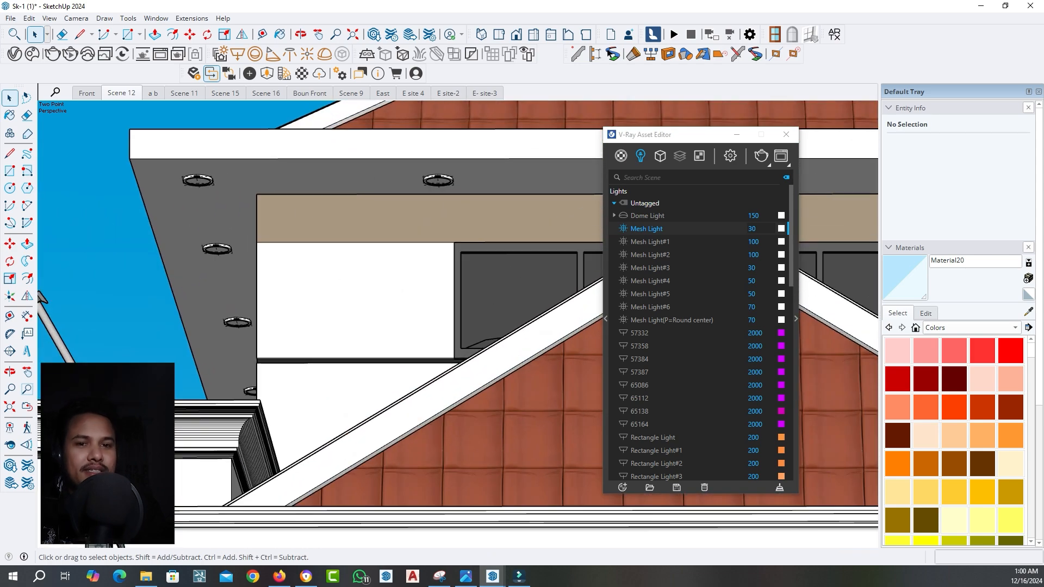
{"action": "scroll", "coordinate": [41, 298], "scroll_direction": "down", "scroll_amount": 5}
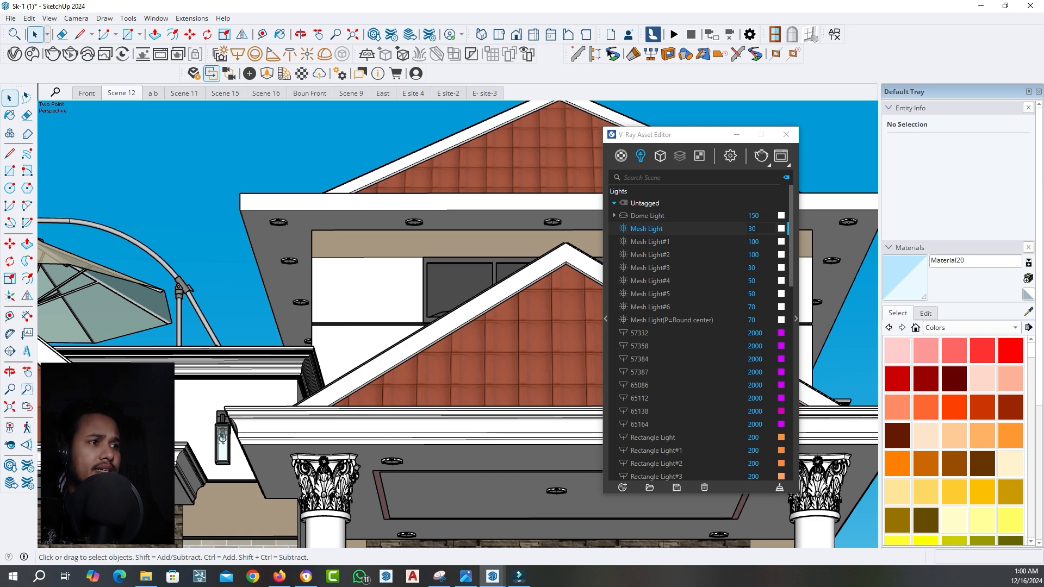
{"action": "scroll", "coordinate": [664, 329], "scroll_direction": "down", "scroll_amount": 15}
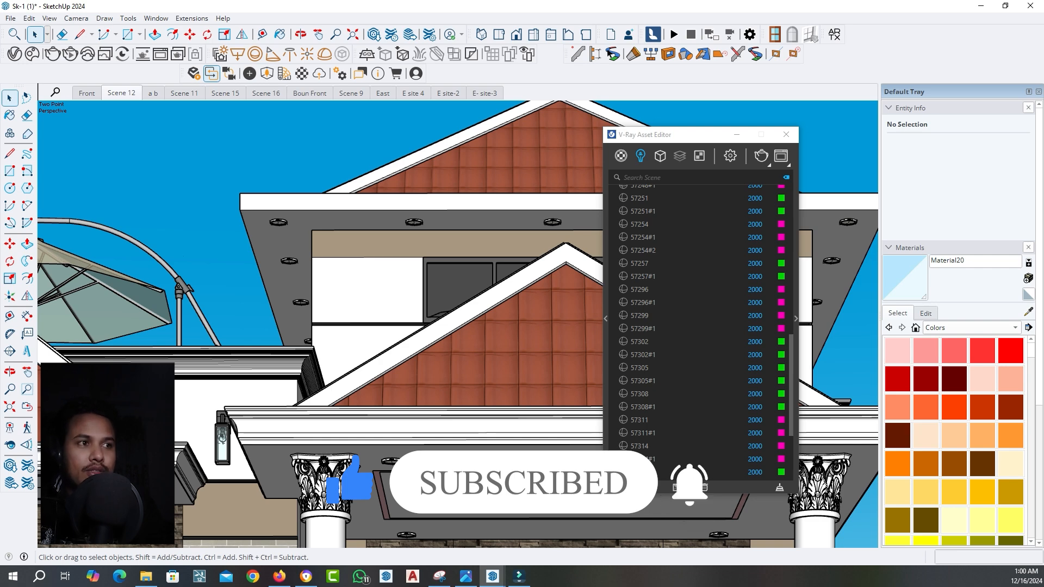
{"action": "scroll", "coordinate": [680, 229], "scroll_direction": "up", "scroll_amount": 10}
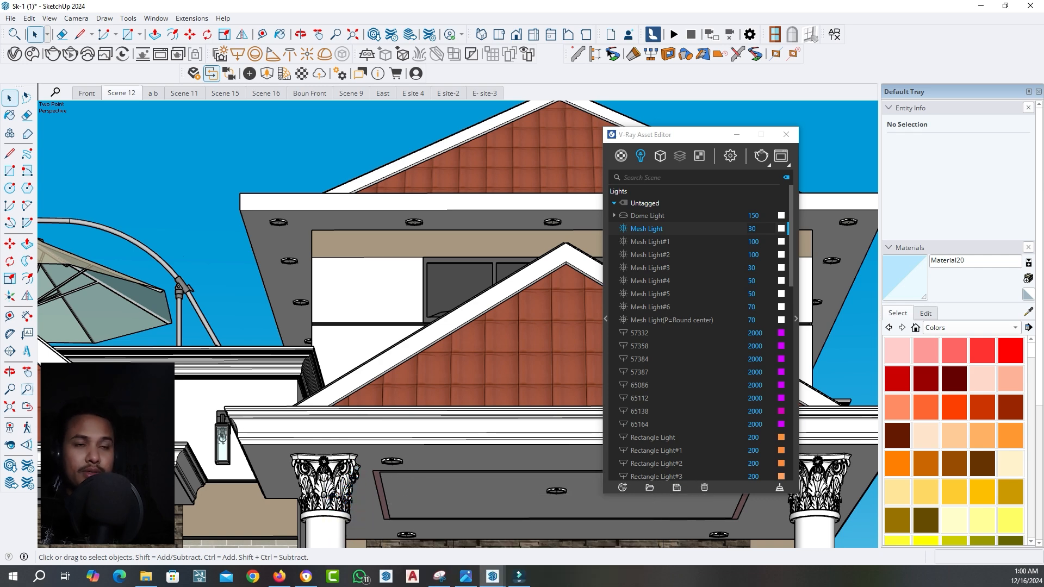
Open a round fixture under the upper roof eave and identify which scene light its mesh light corresponds to
{"action": "scroll", "coordinate": [420, 215], "scroll_direction": "up", "scroll_amount": 10}
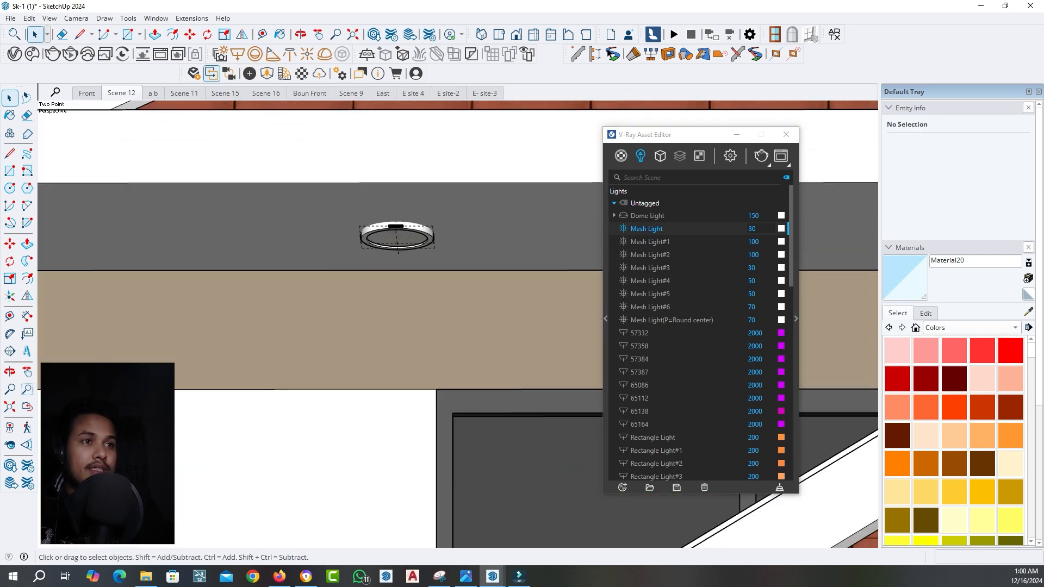
{"action": "left_click", "coordinate": [672, 320]}
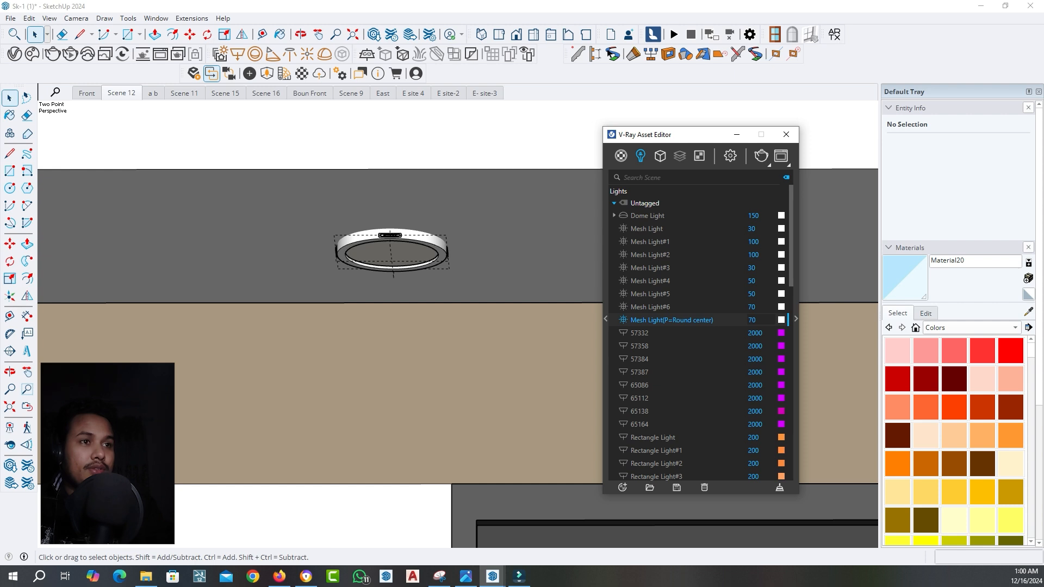
{"action": "scroll", "coordinate": [386, 227], "scroll_direction": "up", "scroll_amount": 3}
{"action": "middle_click_drag", "start_coordinate": [386, 227], "coordinate": [390, 177]}
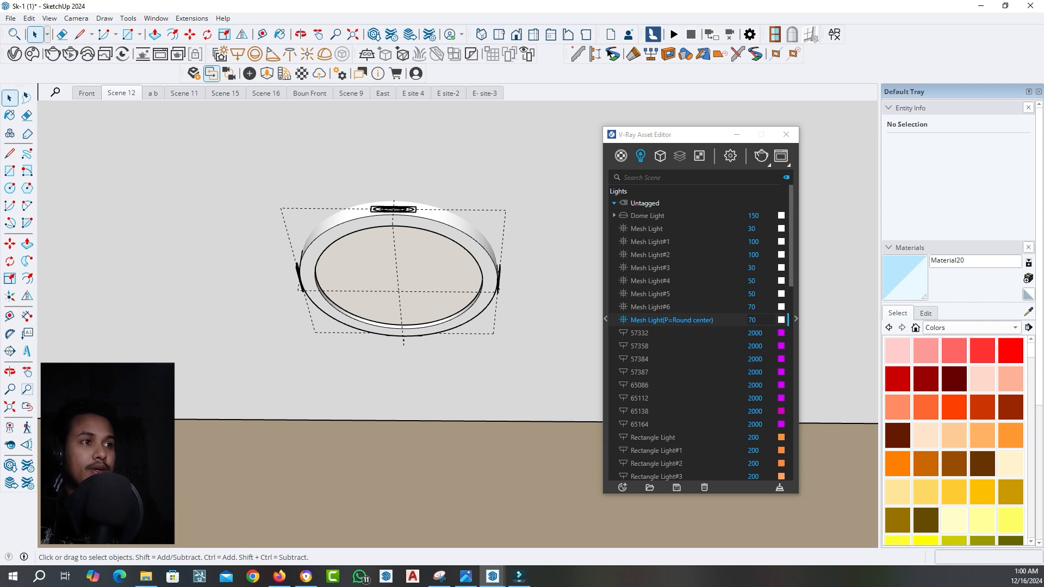
{"action": "double_click", "coordinate": [399, 272]}
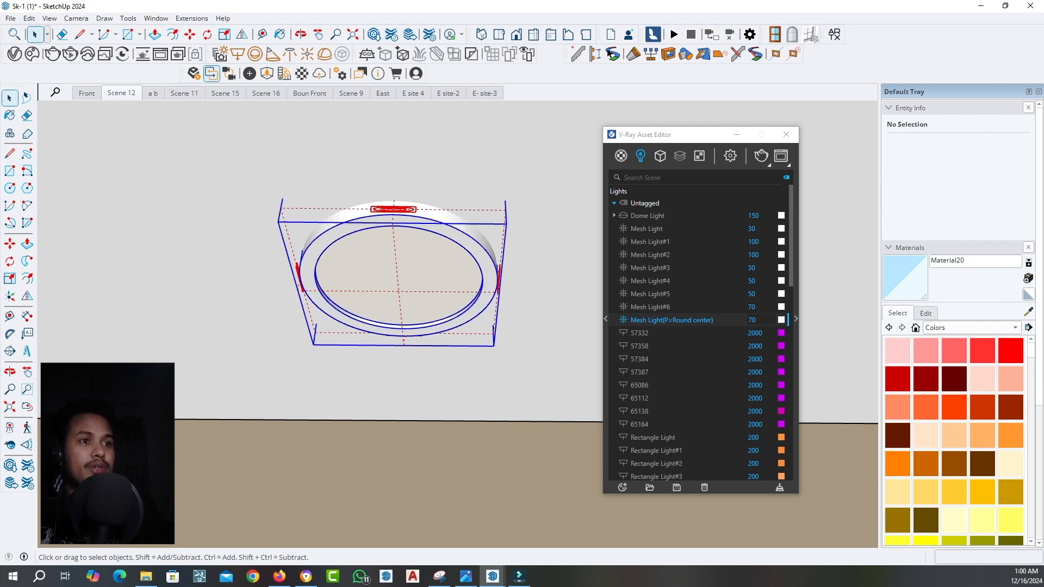
{"action": "double_click", "coordinate": [400, 271]}
{"action": "left_click", "coordinate": [400, 271]}
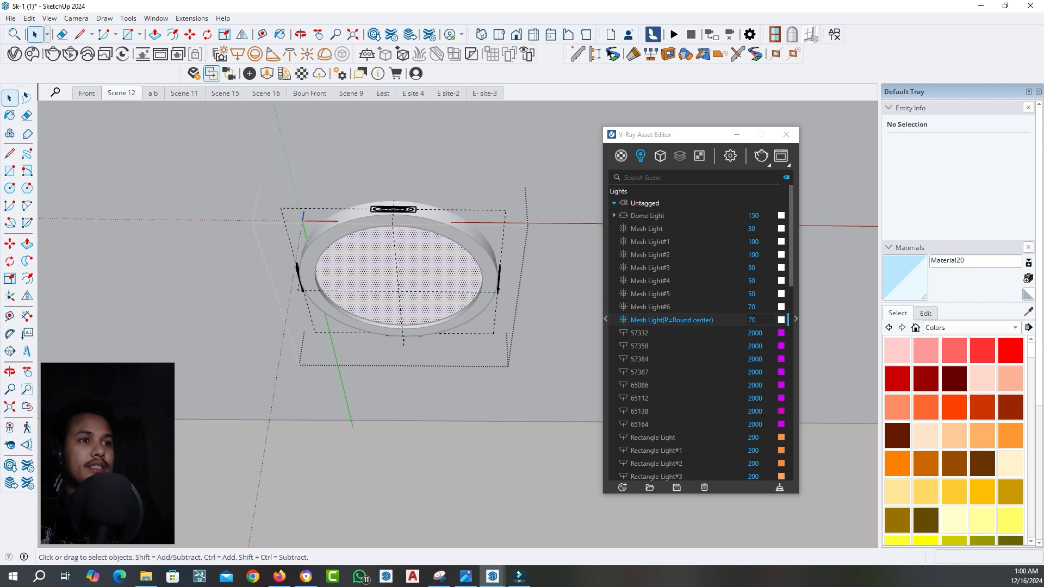
{"action": "left_click", "coordinate": [398, 292]}
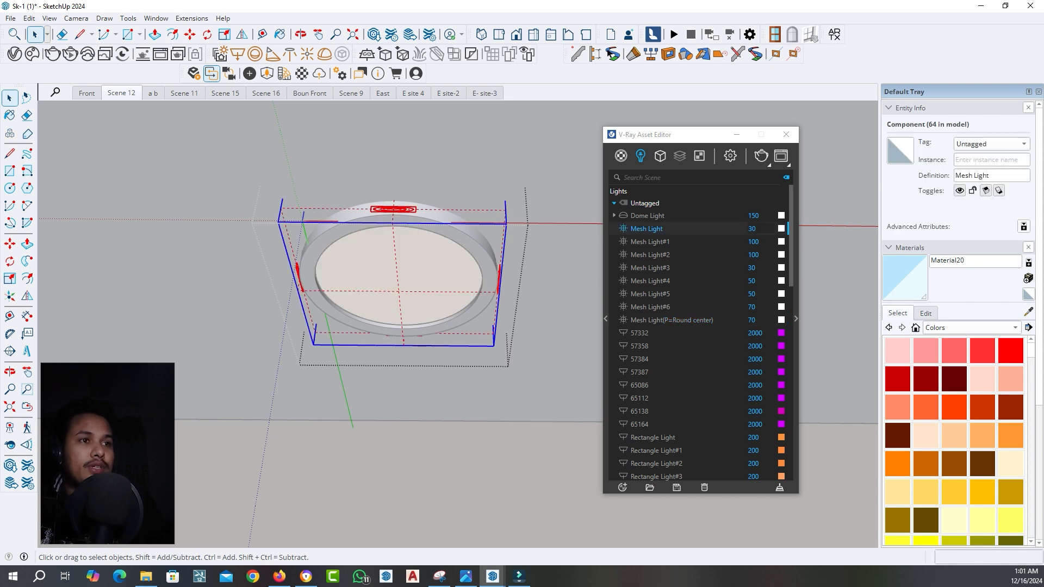
{"action": "key", "text": "ctrl+a"}
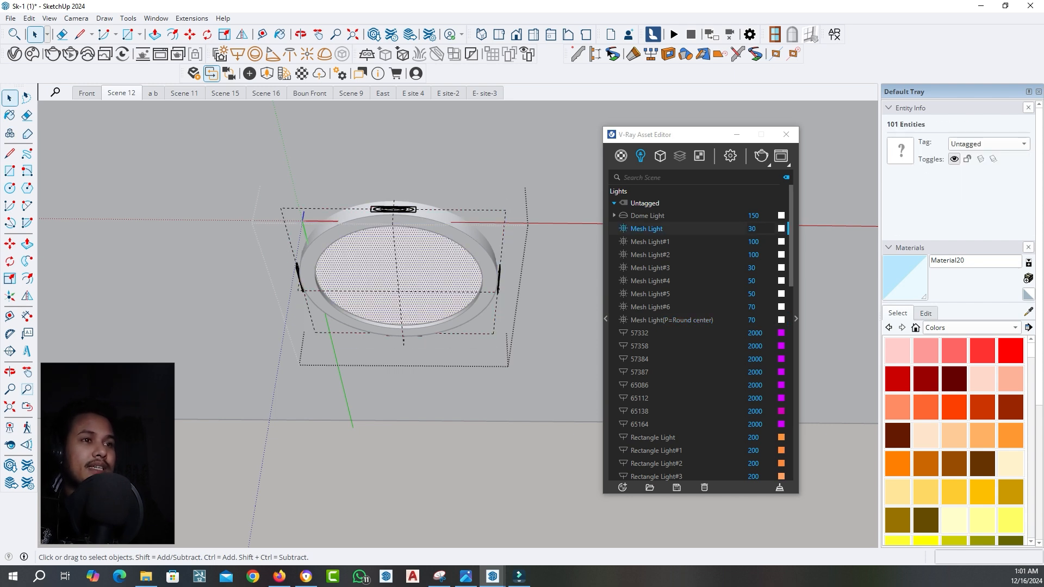
{"action": "left_click", "coordinate": [399, 292]}
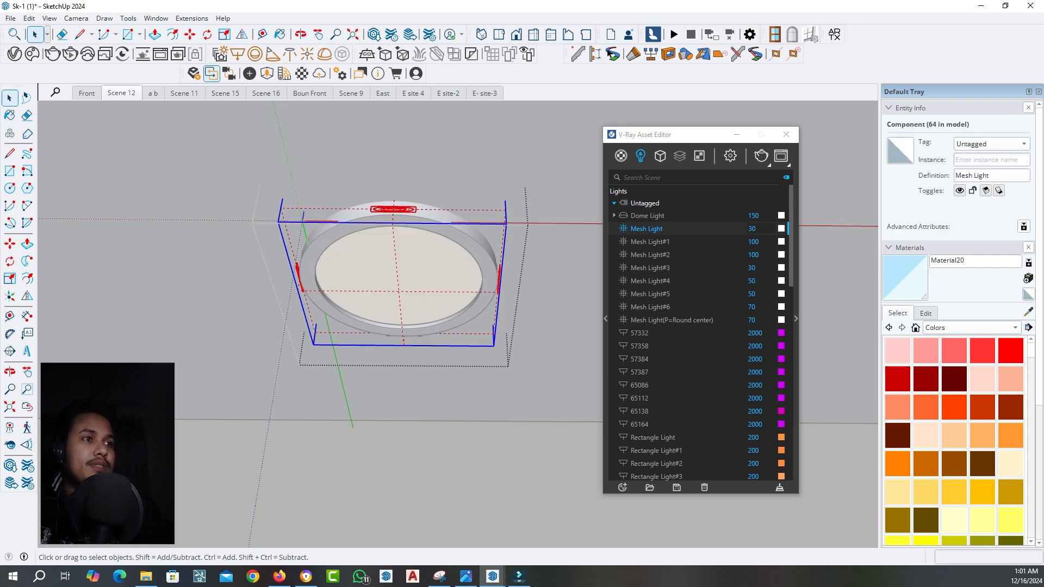
Return to Scene 12 and set the intensity of the round fixtures' Mesh Light to 50
{"action": "left_click", "coordinate": [121, 92]}
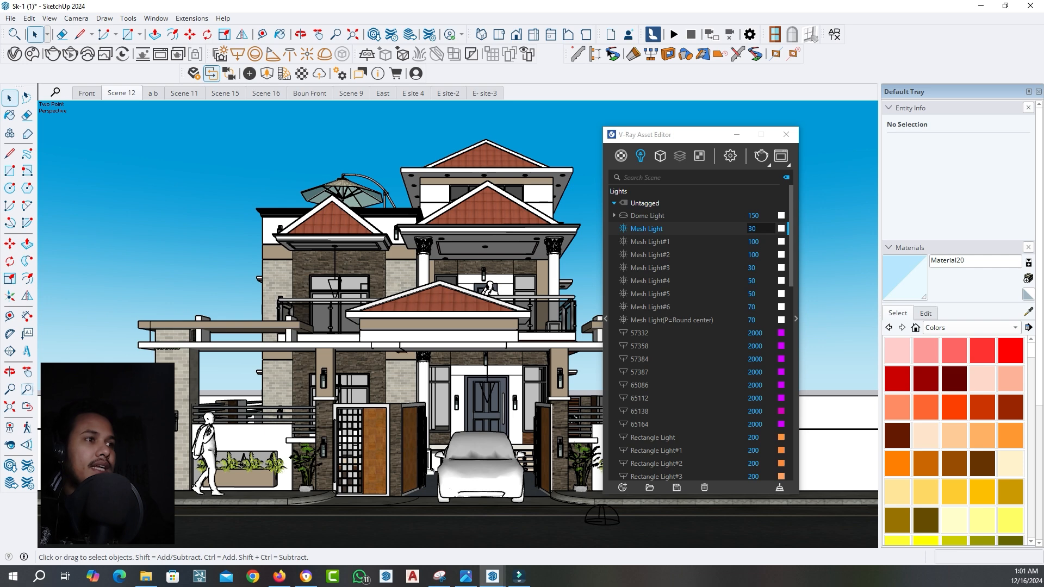
{"action": "double_click", "coordinate": [751, 228]}
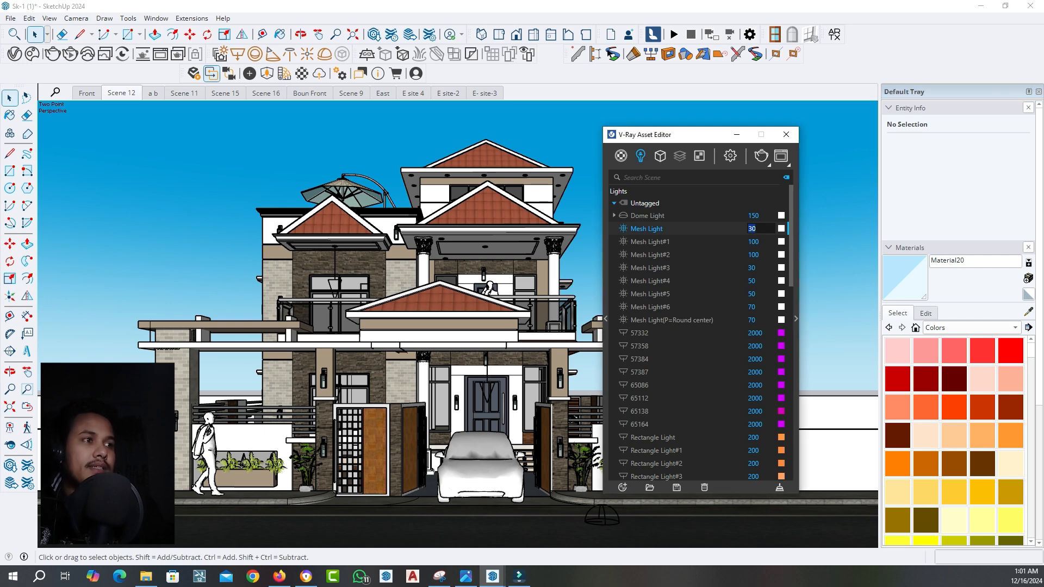
{"action": "type", "text": "50"}
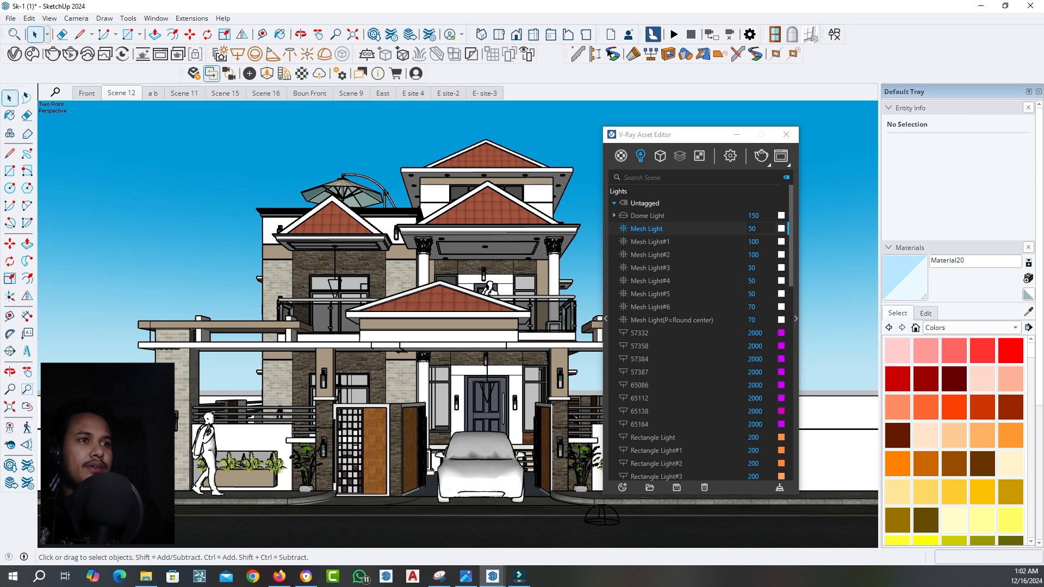
Convert the pink strip group around the columned balcony's ceiling recess into a V-Ray mesh light
{"action": "scroll", "coordinate": [503, 190], "scroll_direction": "up", "scroll_amount": 6}
{"action": "scroll", "coordinate": [468, 336], "scroll_direction": "up", "scroll_amount": 5}
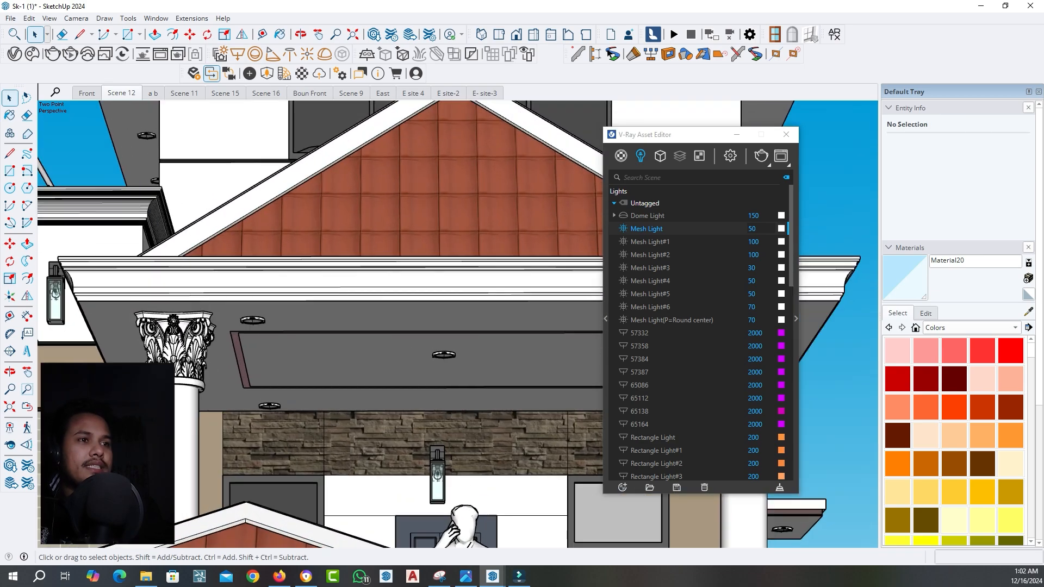
{"action": "scroll", "coordinate": [217, 343], "scroll_direction": "down", "scroll_amount": 5}
{"action": "middle_click_drag", "start_coordinate": [261, 342], "coordinate": [321, 326]}
{"action": "scroll", "coordinate": [217, 304], "scroll_direction": "up", "scroll_amount": 10}
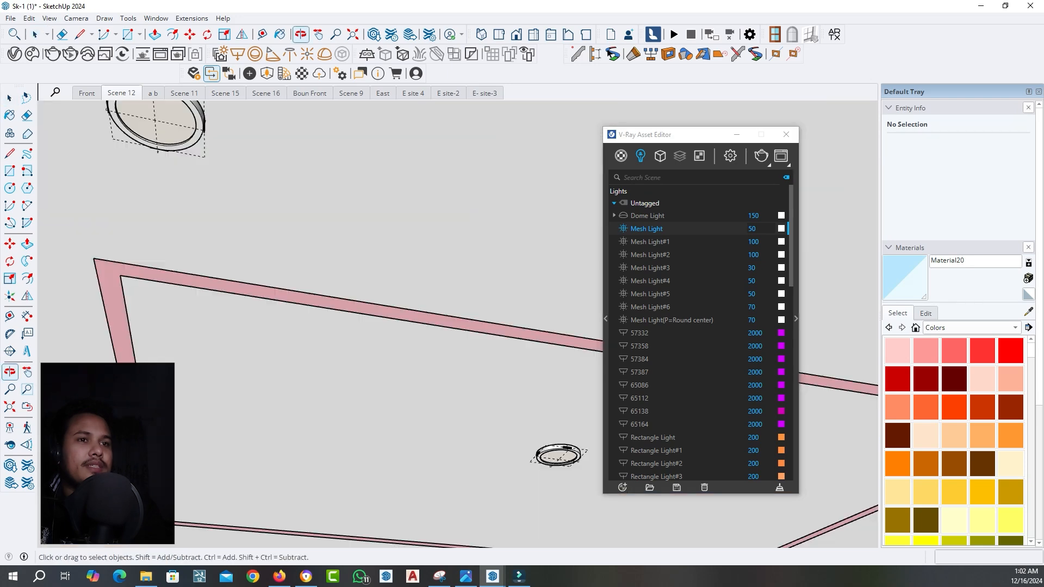
{"action": "left_click", "coordinate": [228, 287]}
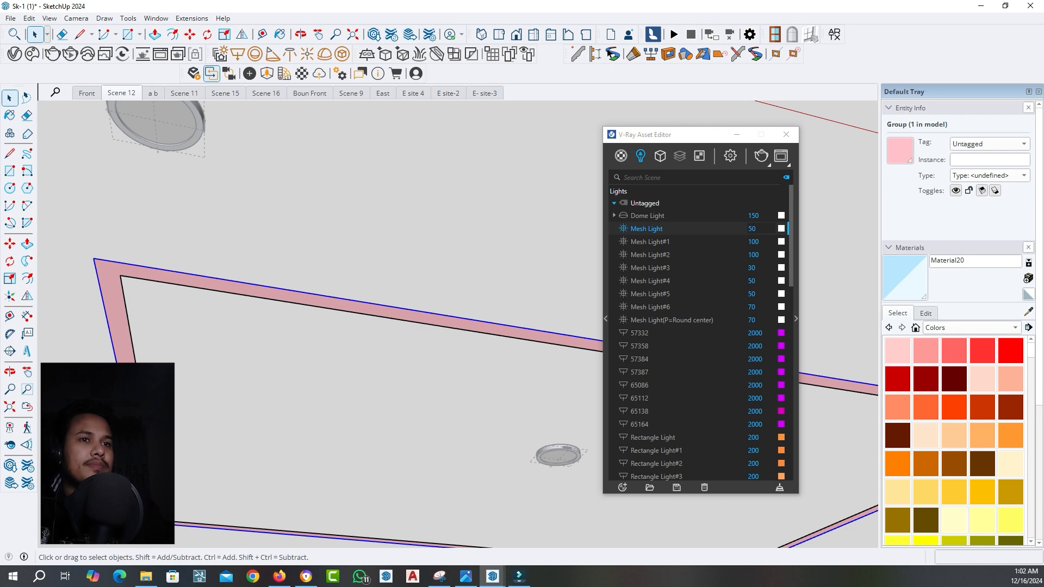
{"action": "left_click", "coordinate": [342, 54]}
Select the new mesh light inside the balcony ceiling's pink strip, set its intensity to 70 and return to Scene 12
{"action": "scroll", "coordinate": [400, 320], "scroll_direction": "up", "scroll_amount": 1}
{"action": "middle_click_drag", "start_coordinate": [401, 320], "coordinate": [398, 288]}
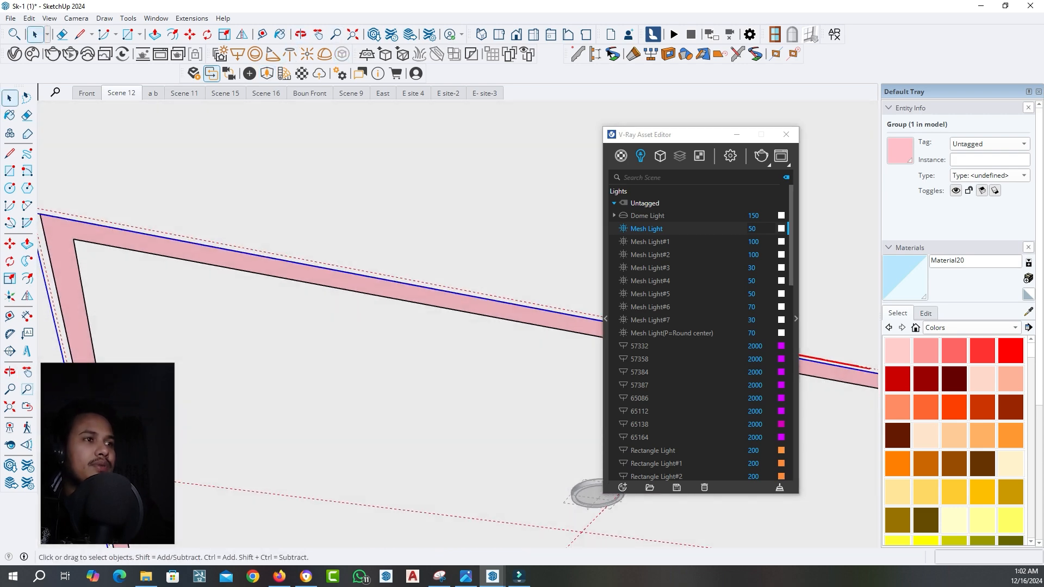
{"action": "double_click", "coordinate": [398, 290]}
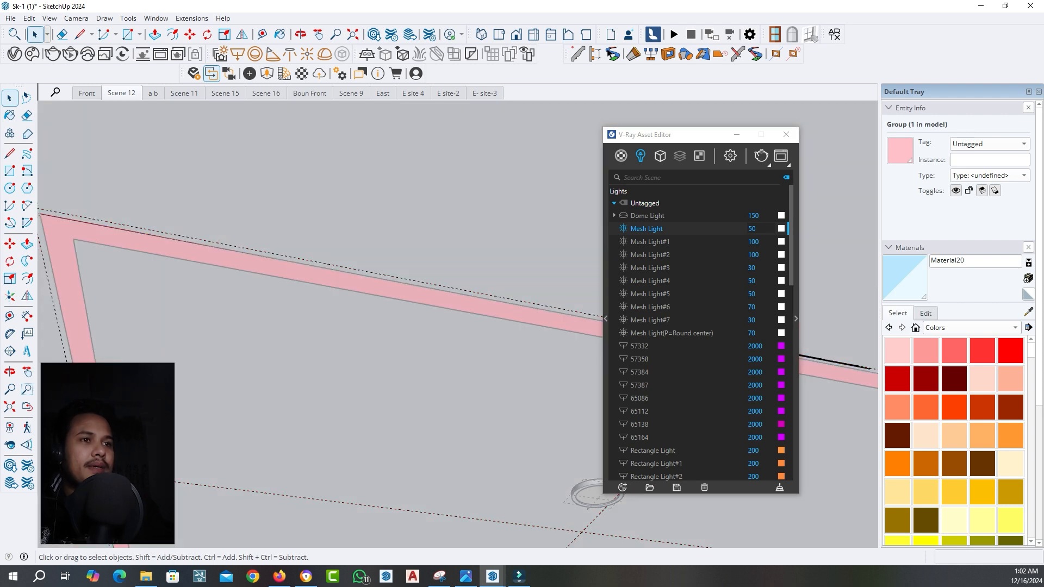
{"action": "left_click", "coordinate": [398, 290]}
{"action": "key", "text": "Escape"}
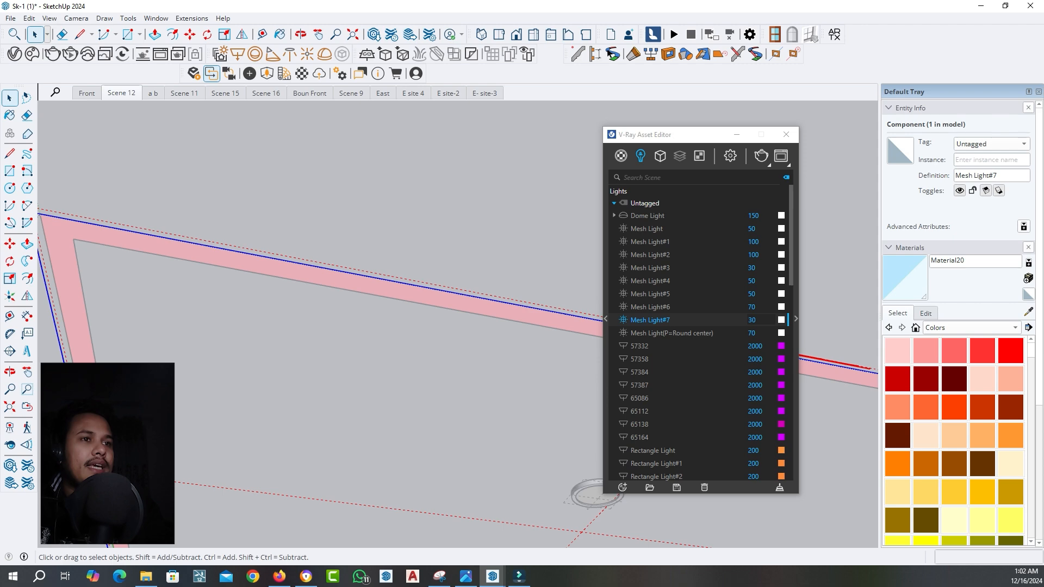
{"action": "double_click", "coordinate": [753, 320]}
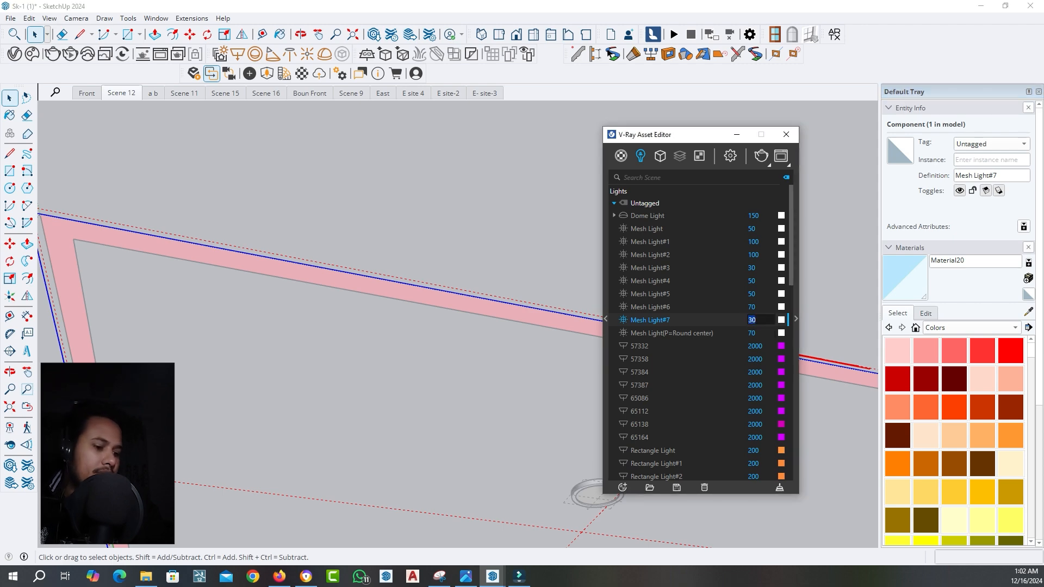
{"action": "type", "text": "70"}
{"action": "key", "text": "Return"}
{"action": "scroll", "coordinate": [484, 173], "scroll_direction": "down", "scroll_amount": 4}
{"action": "left_click", "coordinate": [121, 93]}
{"action": "left_click", "coordinate": [217, 163]}
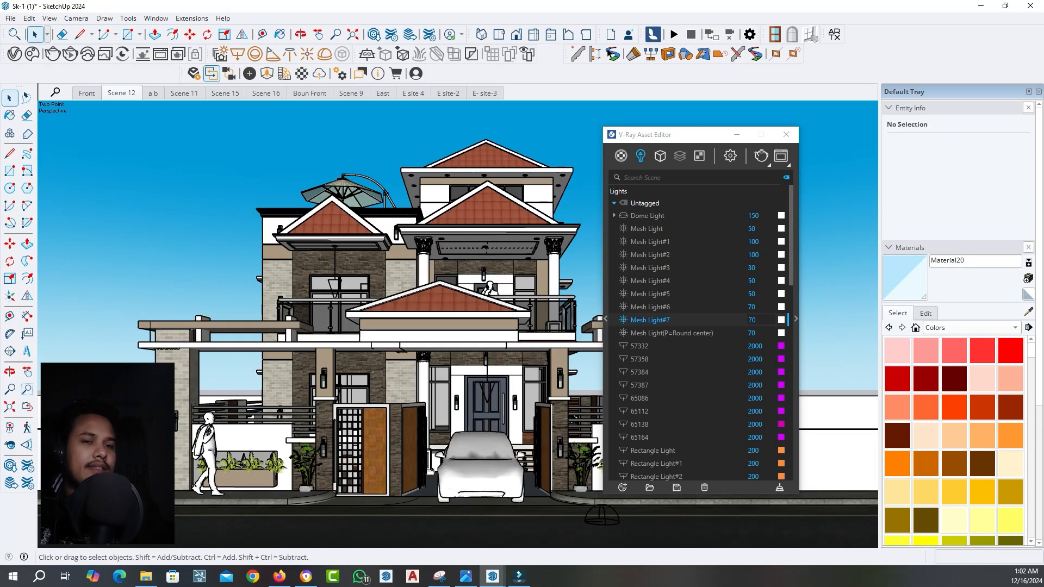
Open the nested groups of the ceiling under the left gable, down to the faces of its pink strip
{"action": "scroll", "coordinate": [472, 250], "scroll_direction": "up", "scroll_amount": 5}
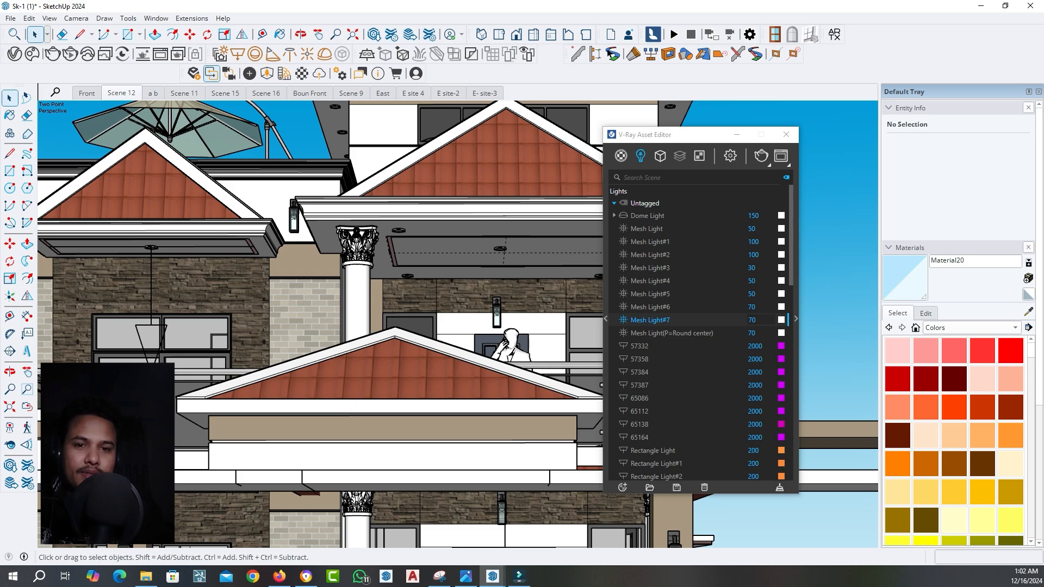
{"action": "scroll", "coordinate": [154, 217], "scroll_direction": "down", "scroll_amount": 2}
{"action": "scroll", "coordinate": [155, 217], "scroll_direction": "up", "scroll_amount": 6}
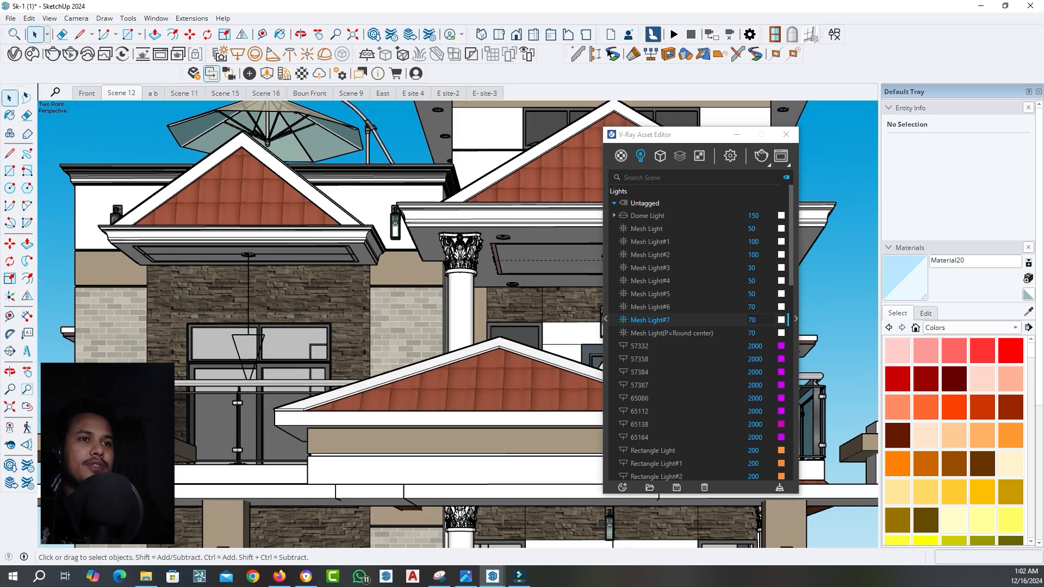
{"action": "scroll", "coordinate": [473, 261], "scroll_direction": "down", "scroll_amount": 2}
{"action": "scroll", "coordinate": [473, 261], "scroll_direction": "up", "scroll_amount": 6}
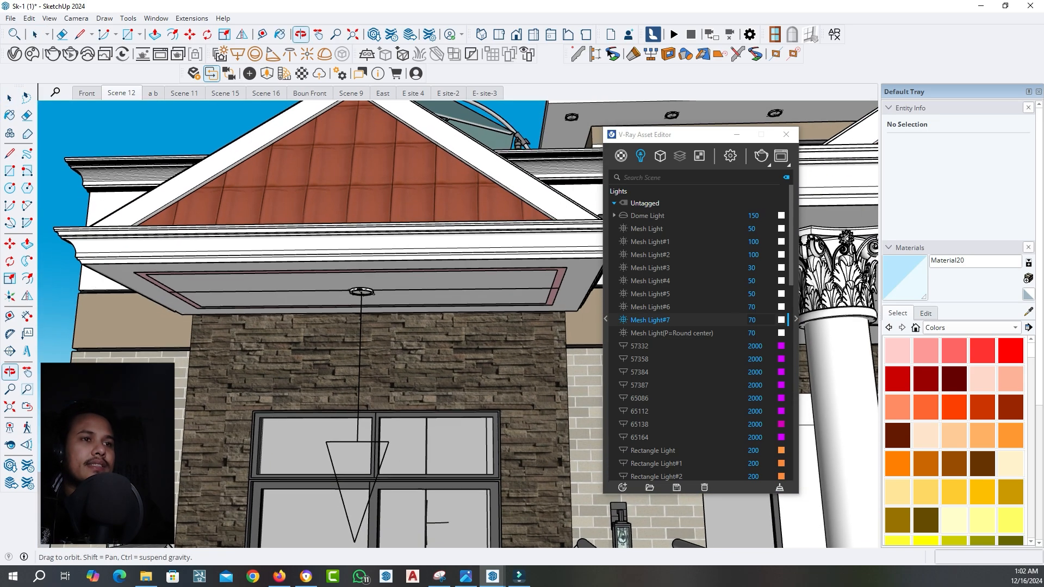
{"action": "double_click", "coordinate": [298, 218]}
{"action": "scroll", "coordinate": [298, 218], "scroll_direction": "up", "scroll_amount": 3}
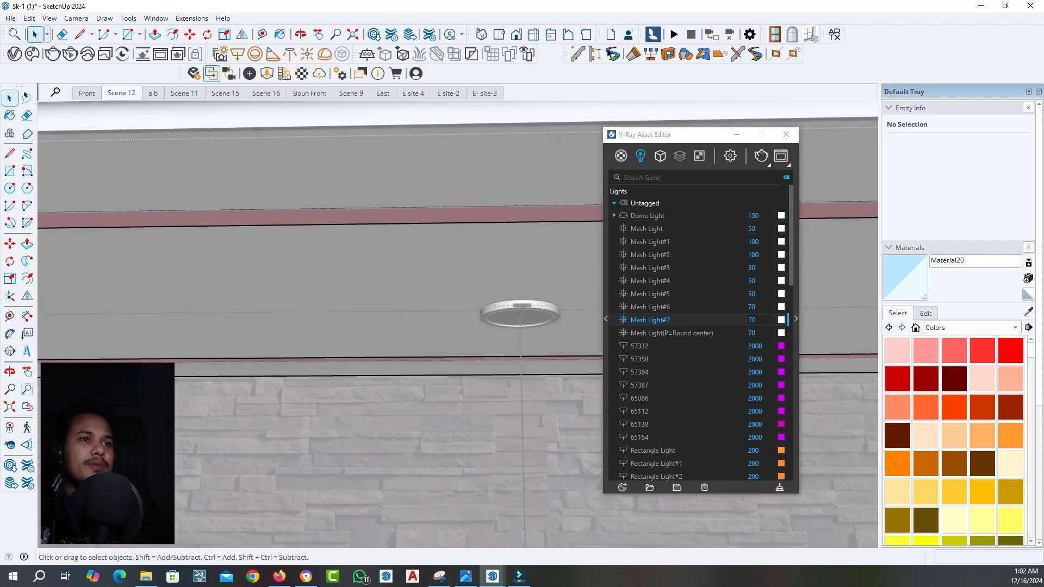
{"action": "double_click", "coordinate": [298, 218]}
{"action": "left_click", "coordinate": [297, 261]}
{"action": "left_click", "coordinate": [298, 219]}
{"action": "left_click", "coordinate": [298, 261]}
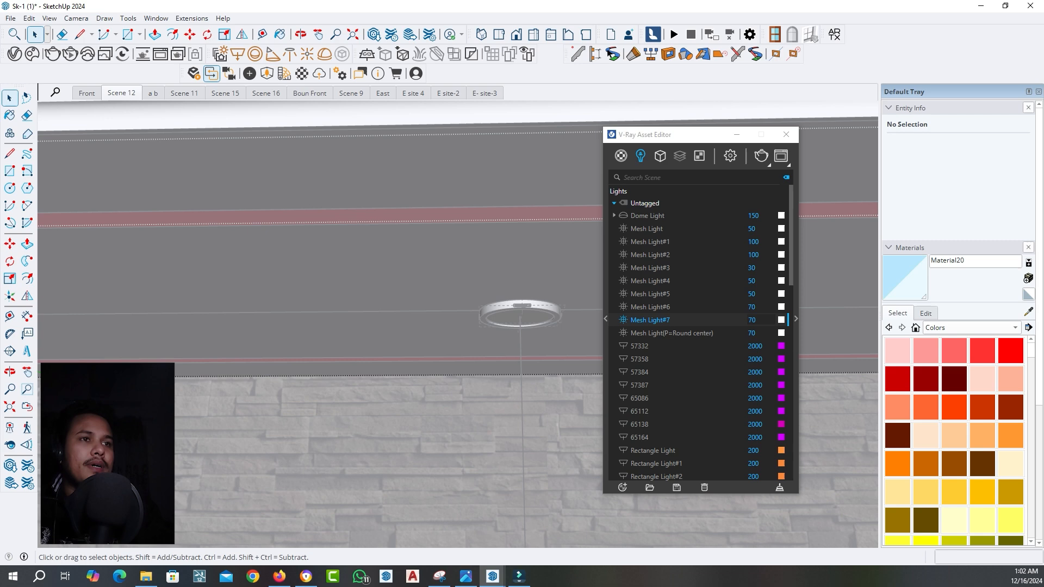
Select the pink strip faces of the left gable's ceiling and group them
{"action": "left_click", "coordinate": [497, 214]}
{"action": "scroll", "coordinate": [498, 264], "scroll_direction": "down", "scroll_amount": 2}
{"action": "left_click", "coordinate": [497, 264]}
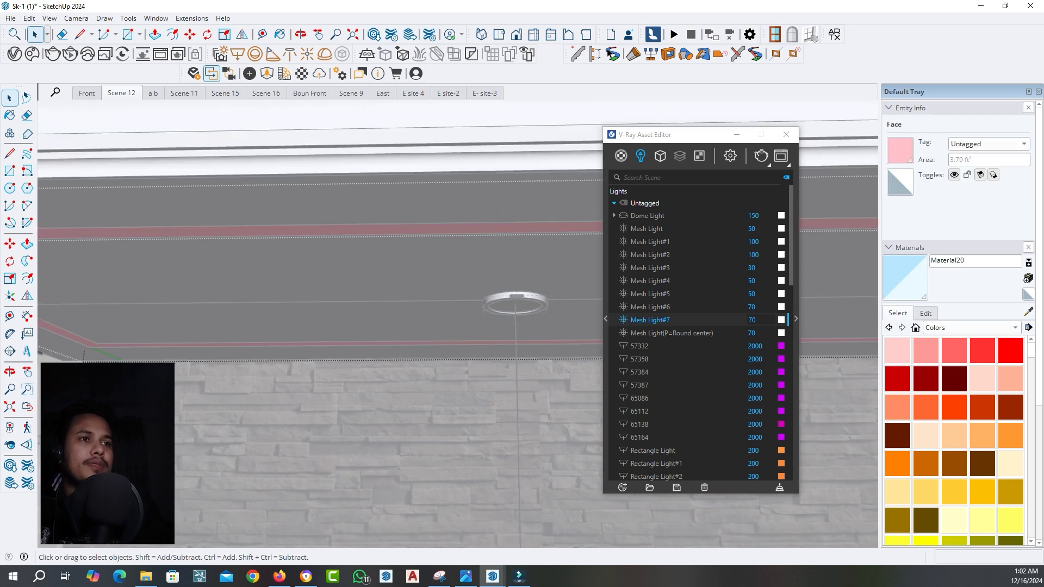
{"action": "left_click", "coordinate": [497, 264]}
{"action": "left_click", "coordinate": [497, 227]}
{"action": "middle_click_drag", "start_coordinate": [497, 227], "coordinate": [501, 191]}
{"action": "left_click", "coordinate": [498, 189]}
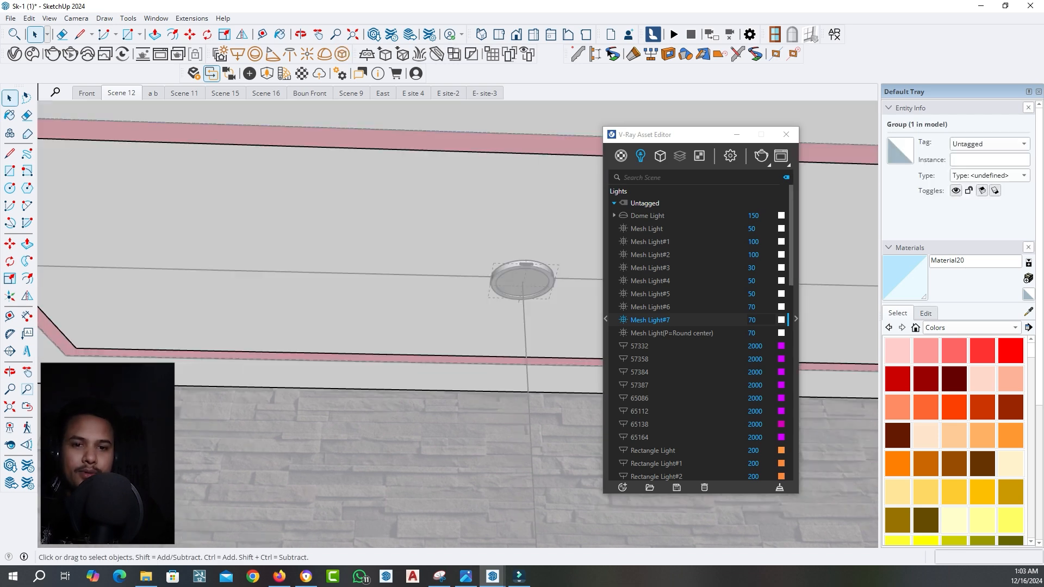
Convert the left gable's ceiling strip group into a V-Ray mesh light, set its intensity to 70 and return to Scene 12
{"action": "left_click", "coordinate": [342, 54]}
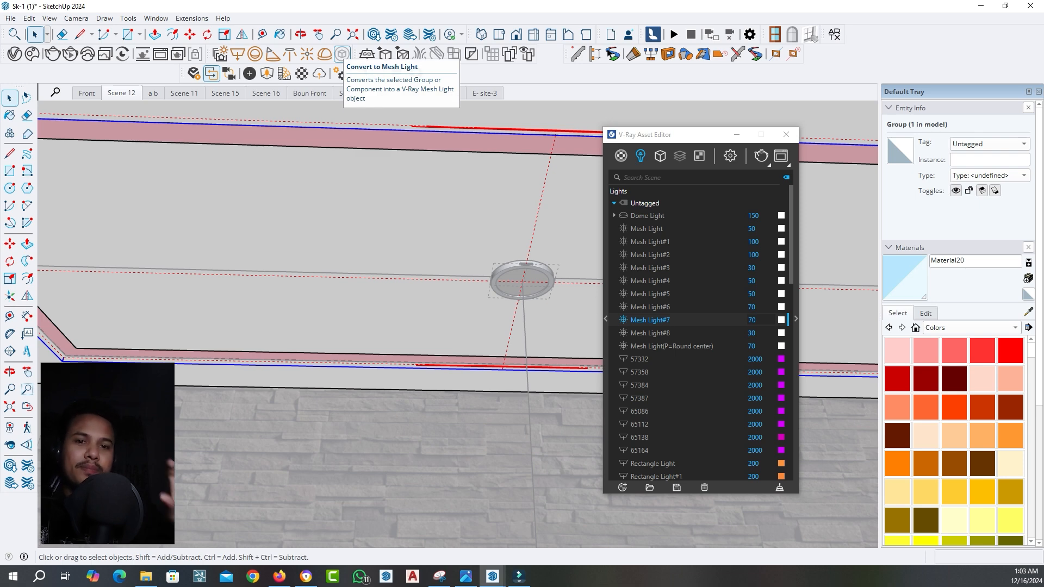
{"action": "key", "text": "ctrl+a"}
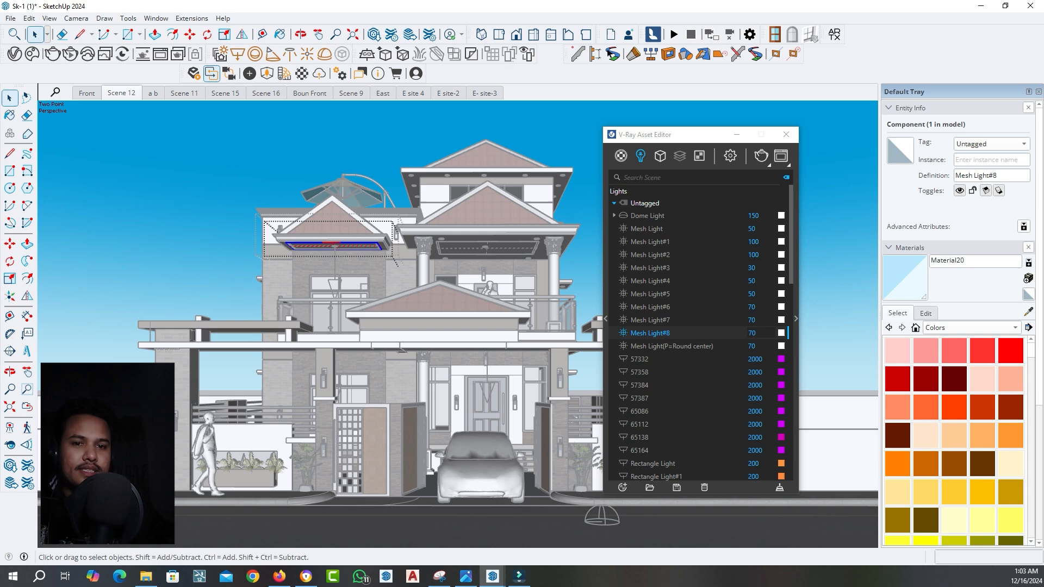
{"action": "key", "text": "Escape"}
{"action": "key", "text": "Escape"}
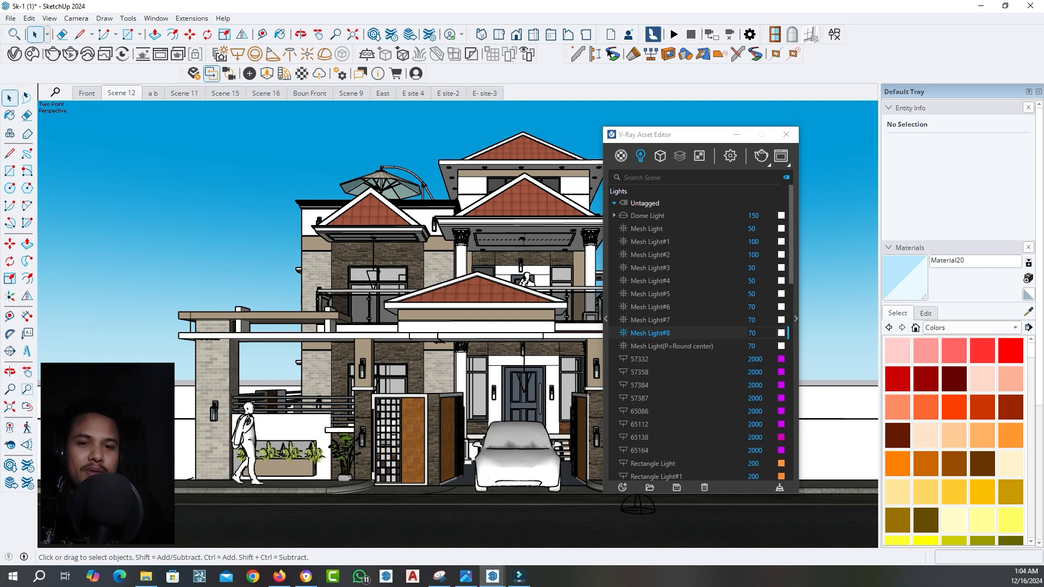
{"action": "middle_click_drag", "start_coordinate": [526, 279], "coordinate": [489, 289], "text": "shift"}
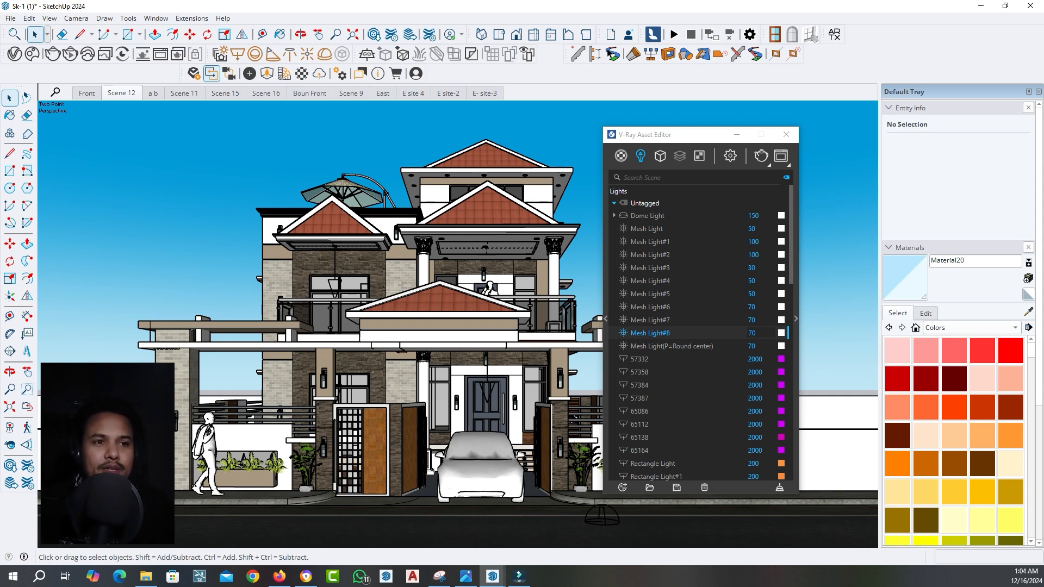
Copy the standing man with a phone from the columned balcony to the balcony under the left gable
{"action": "middle_click_drag", "start_coordinate": [462, 261], "coordinate": [467, 362]}
{"action": "scroll", "coordinate": [491, 365], "scroll_direction": "up", "scroll_amount": 4}
{"action": "left_click", "coordinate": [498, 348]}
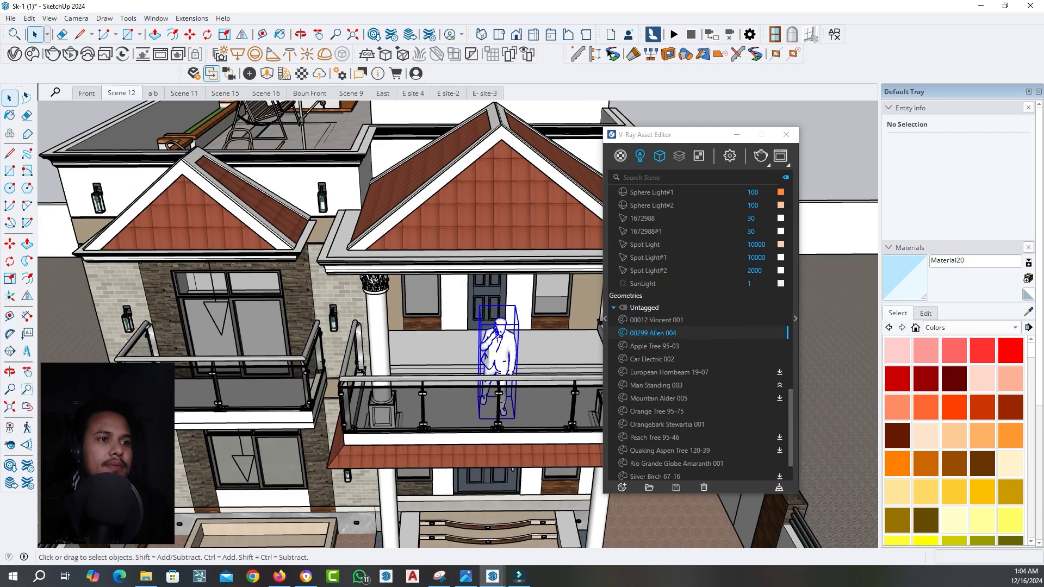
{"action": "left_click", "coordinate": [9, 244]}
{"action": "scroll", "coordinate": [474, 417], "scroll_direction": "up", "scroll_amount": 2}
{"action": "key", "text": "ctrl"}
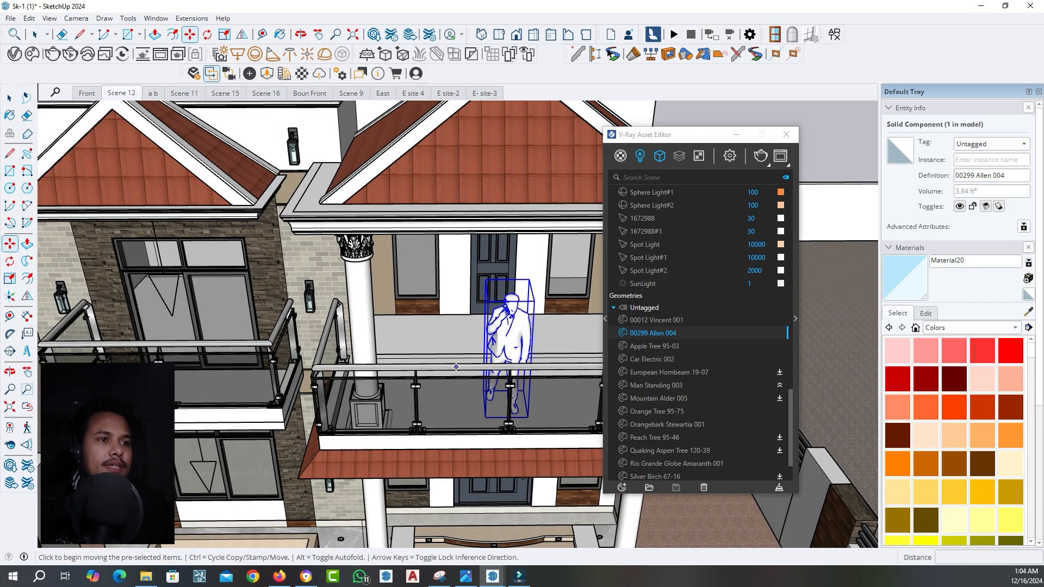
{"action": "left_click", "coordinate": [459, 387]}
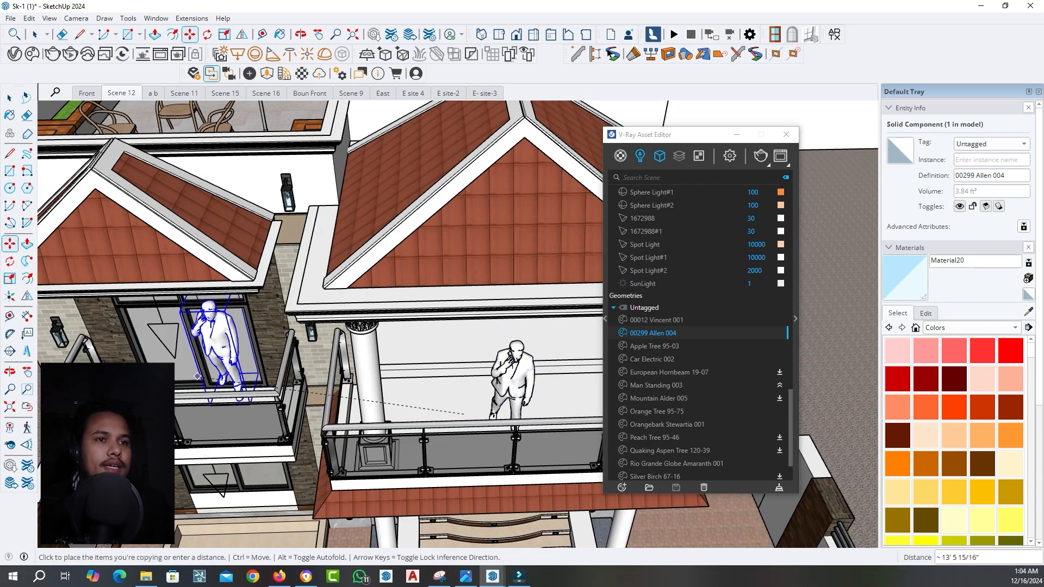
{"action": "middle_click_drag", "start_coordinate": [188, 348], "coordinate": [190, 381]}
{"action": "scroll", "coordinate": [172, 402], "scroll_direction": "up", "scroll_amount": 3}
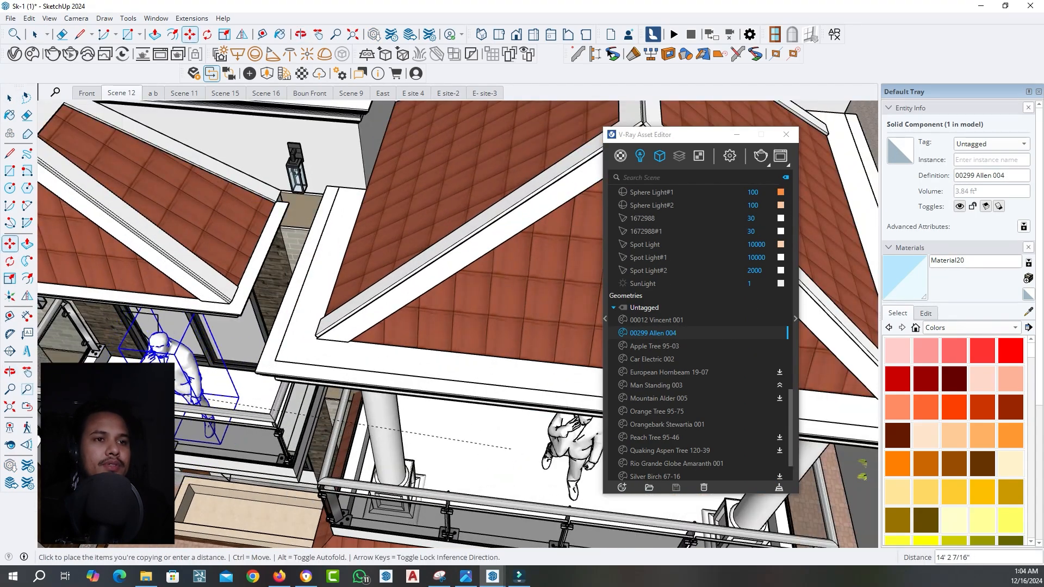
{"action": "scroll", "coordinate": [163, 393], "scroll_direction": "up", "scroll_amount": 2}
{"action": "left_click", "coordinate": [162, 391]}
Adjust the copied man's position on the left balcony, return to Scene 12 and shift the Asset Editor aside
{"action": "left_click", "coordinate": [173, 387]}
{"action": "middle_click_drag", "start_coordinate": [173, 387], "coordinate": [189, 116]}
{"action": "left_click", "coordinate": [183, 364]}
{"action": "key", "text": "space"}
{"action": "left_click", "coordinate": [121, 93]}
{"action": "left_click", "coordinate": [182, 144]}
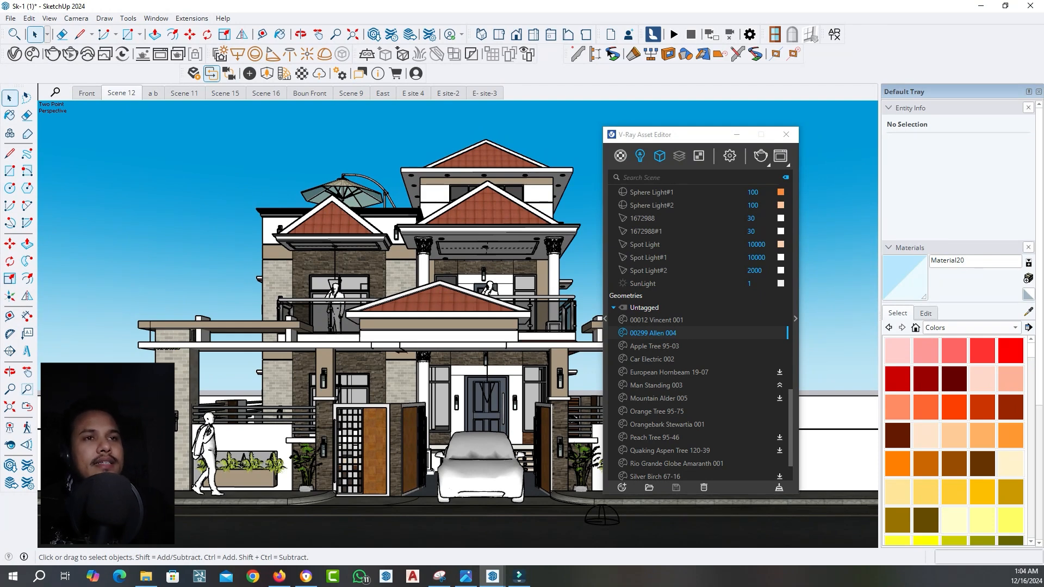
{"action": "left_click_drag", "start_coordinate": [692, 134], "coordinate": [717, 132]}
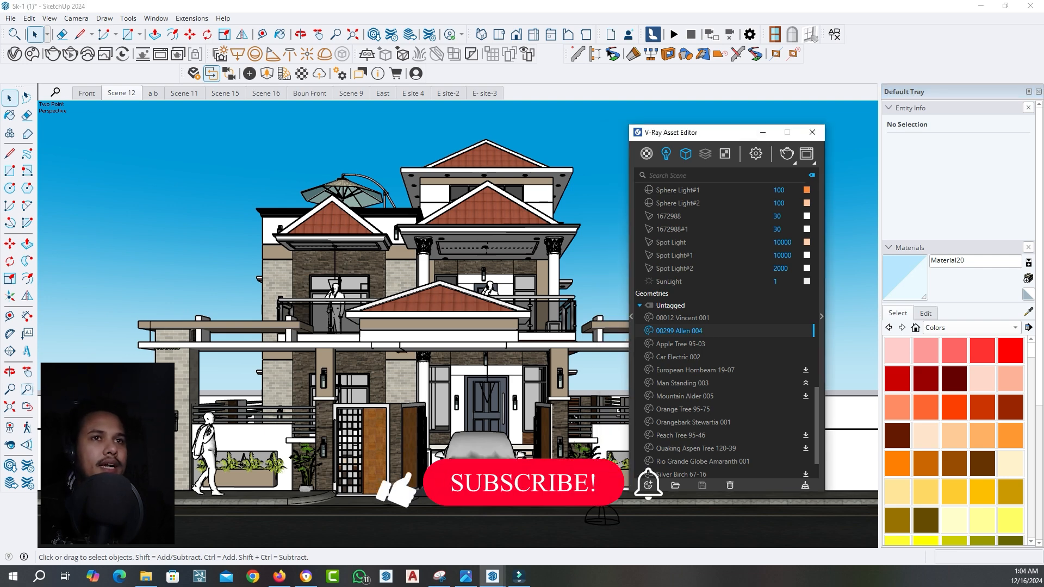
Search the Chaos Cosmos library for "tree" and download the Tulip Tree 006 Spring asset
{"action": "left_click", "coordinate": [32, 54]}
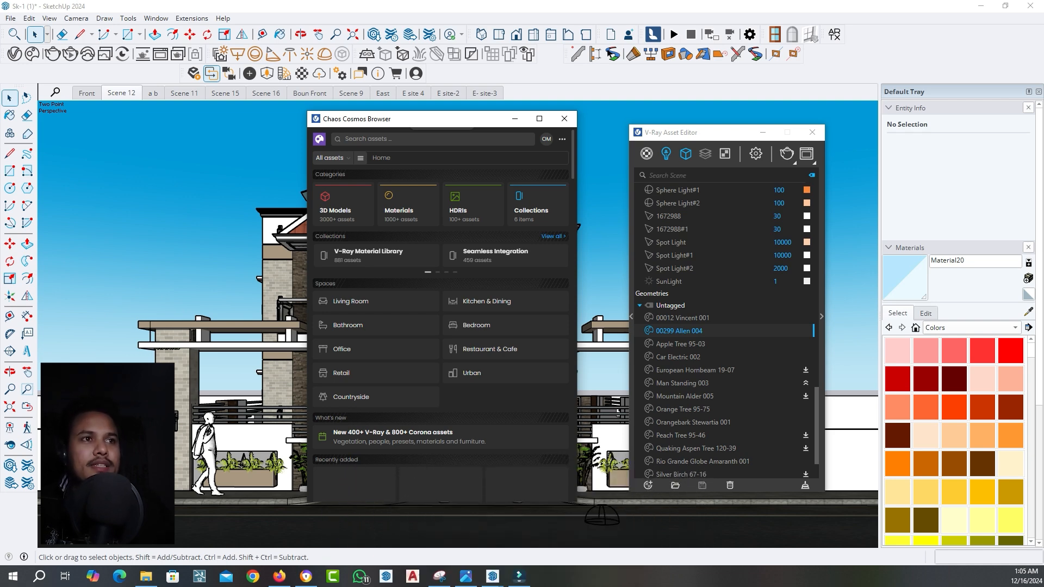
{"action": "left_click", "coordinate": [563, 119]}
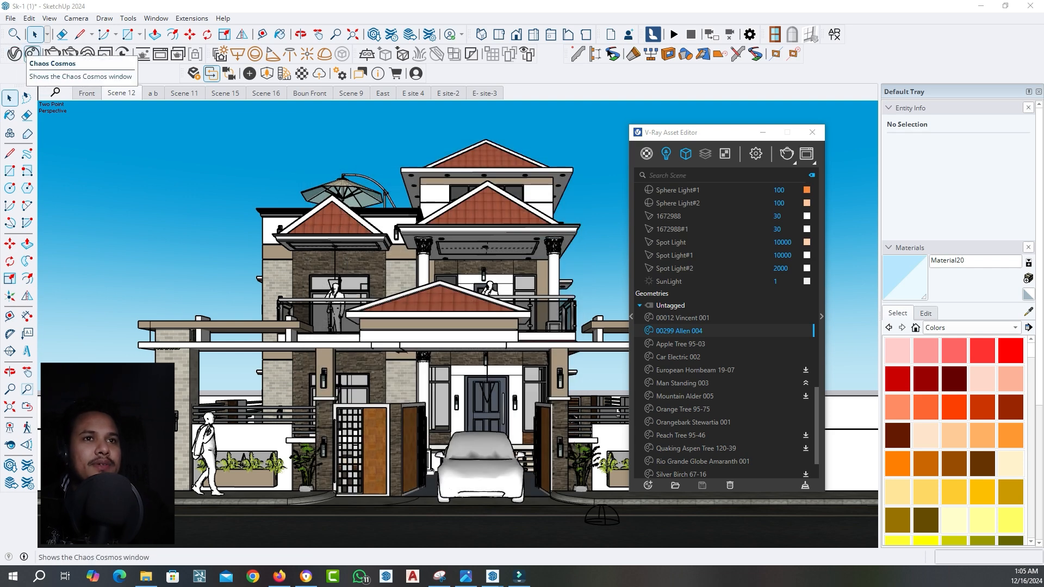
{"action": "left_click", "coordinate": [32, 53]}
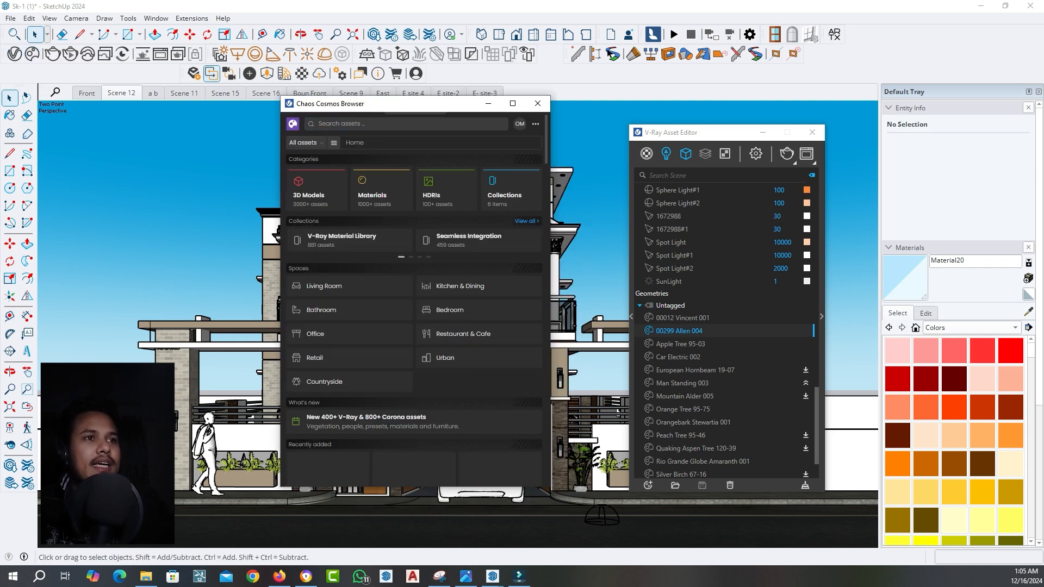
{"action": "left_click", "coordinate": [380, 124]}
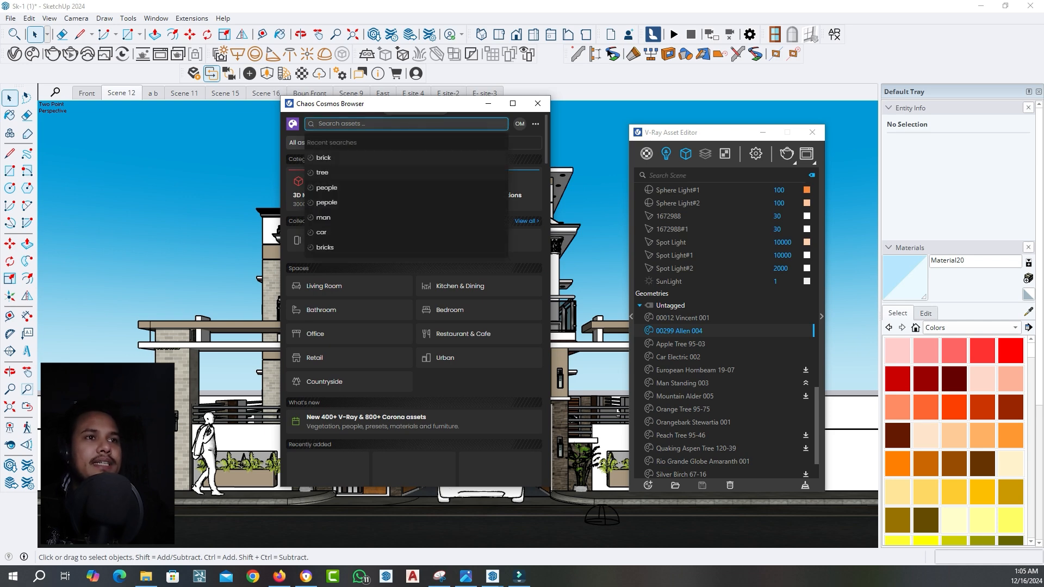
{"action": "left_click", "coordinate": [323, 173]}
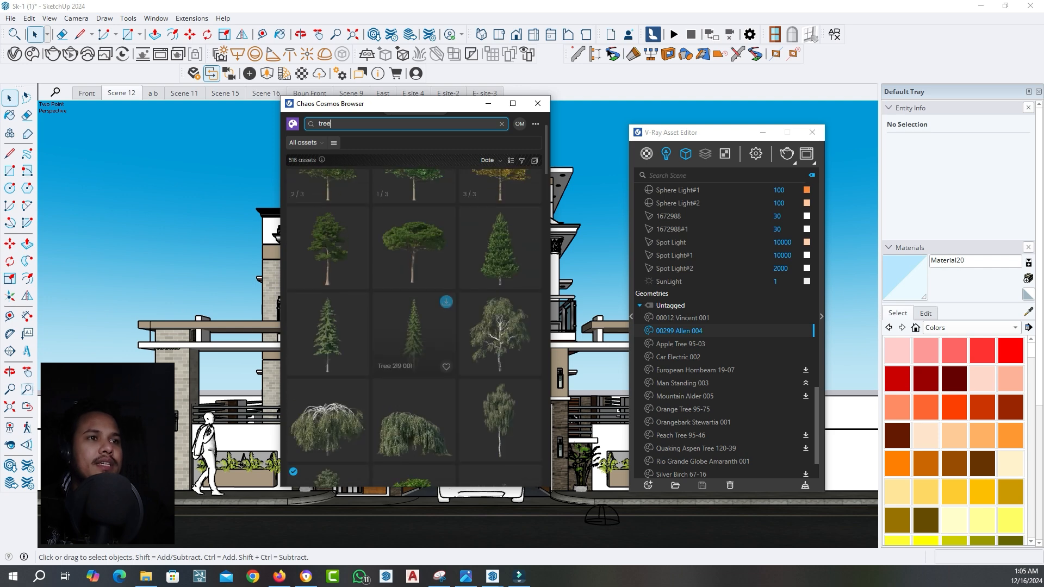
{"action": "left_click", "coordinate": [446, 181]}
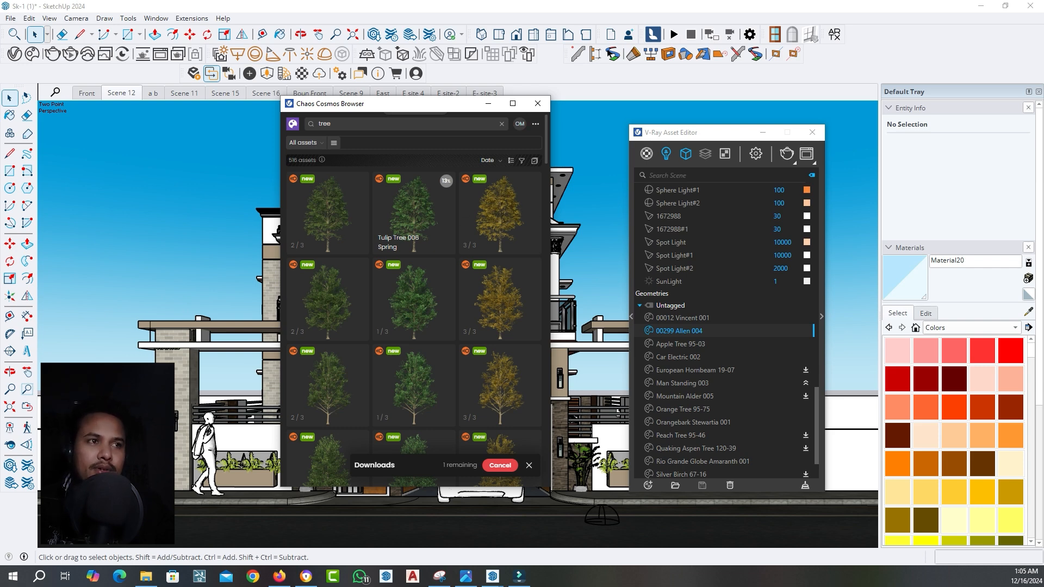
Browse the tree assets, clear the search and rerun it for "tree" with the Cosmos browser shifted aside
{"action": "scroll", "coordinate": [413, 256], "scroll_direction": "down", "scroll_amount": 2}
{"action": "scroll", "coordinate": [413, 256], "scroll_direction": "down", "scroll_amount": 1}
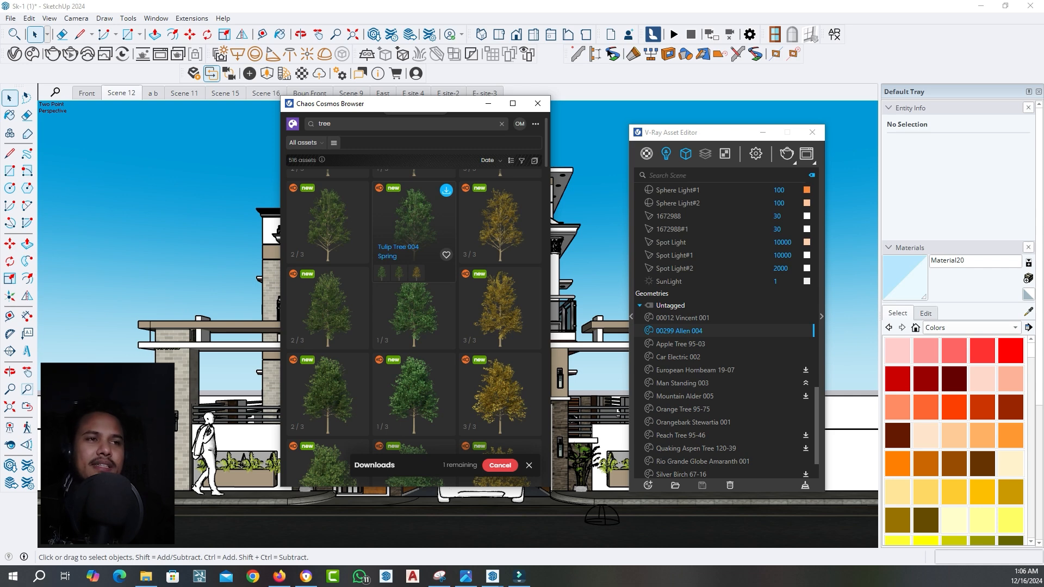
{"action": "left_click", "coordinate": [501, 124]}
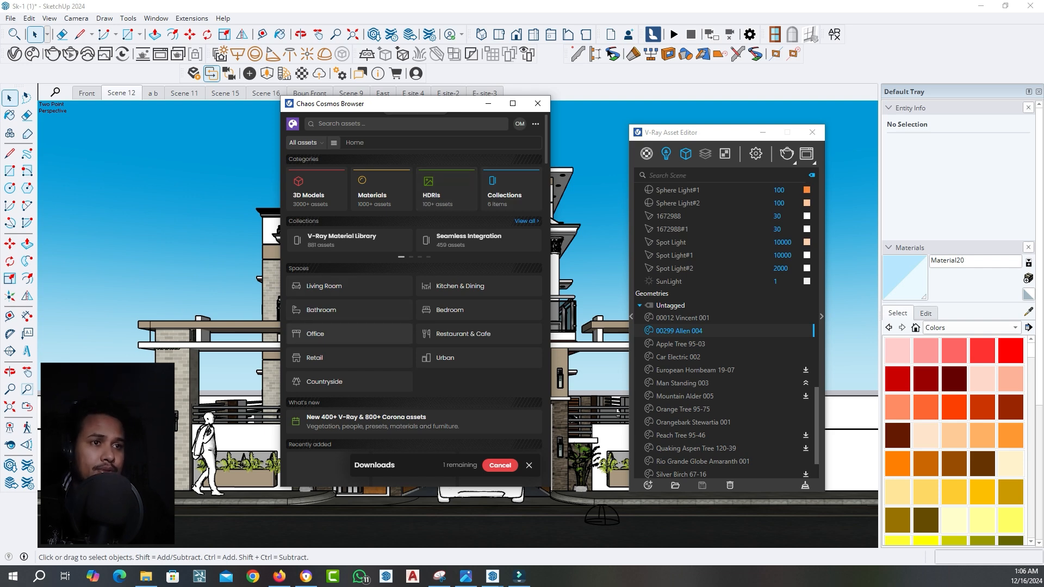
{"action": "left_click", "coordinate": [315, 333]}
{"action": "left_click", "coordinate": [344, 123]}
{"action": "left_click_drag", "start_coordinate": [406, 109], "coordinate": [372, 116]}
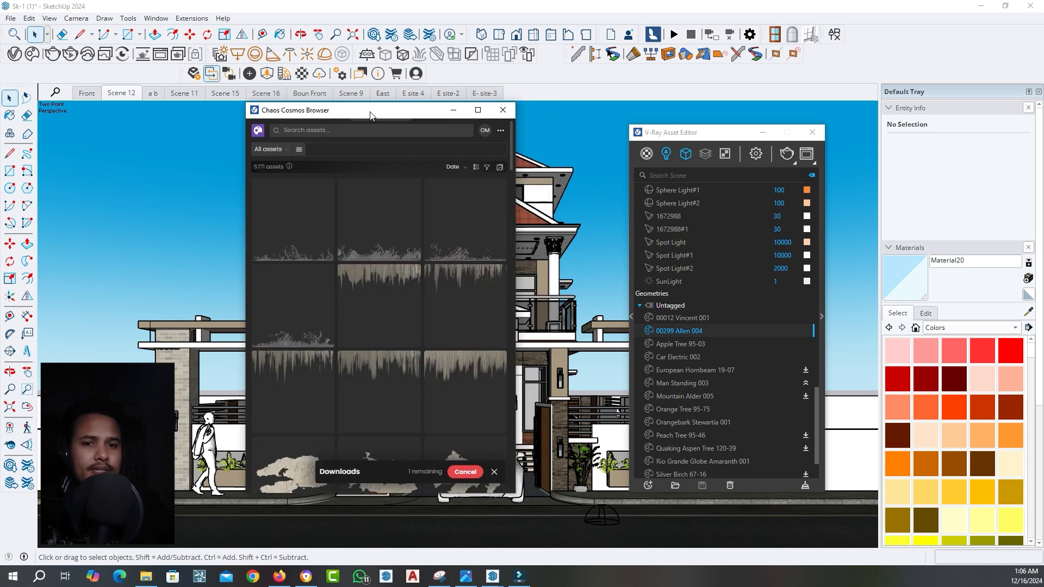
{"action": "left_click", "coordinate": [371, 130]}
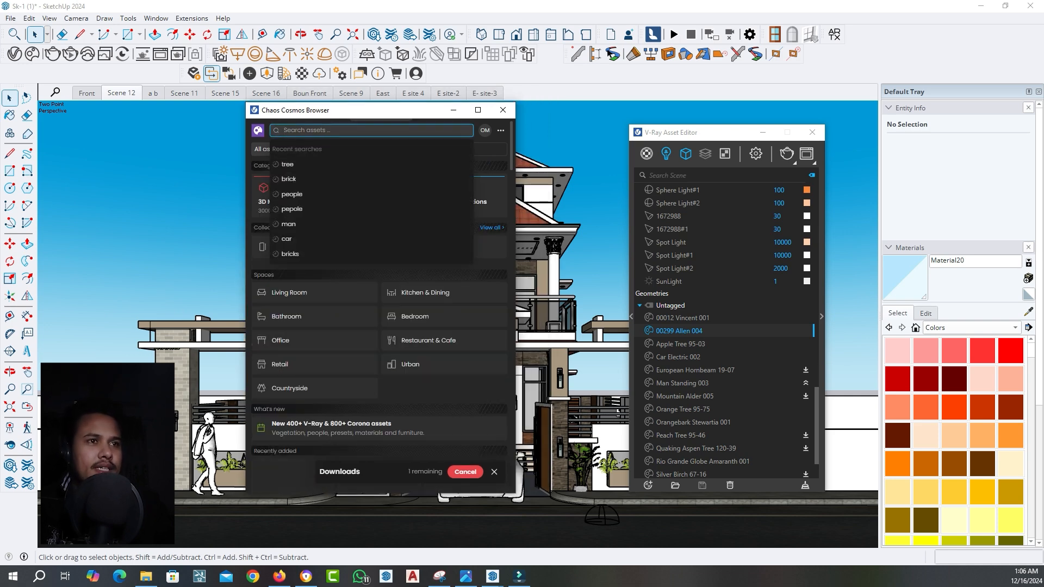
{"action": "left_click", "coordinate": [359, 164]}
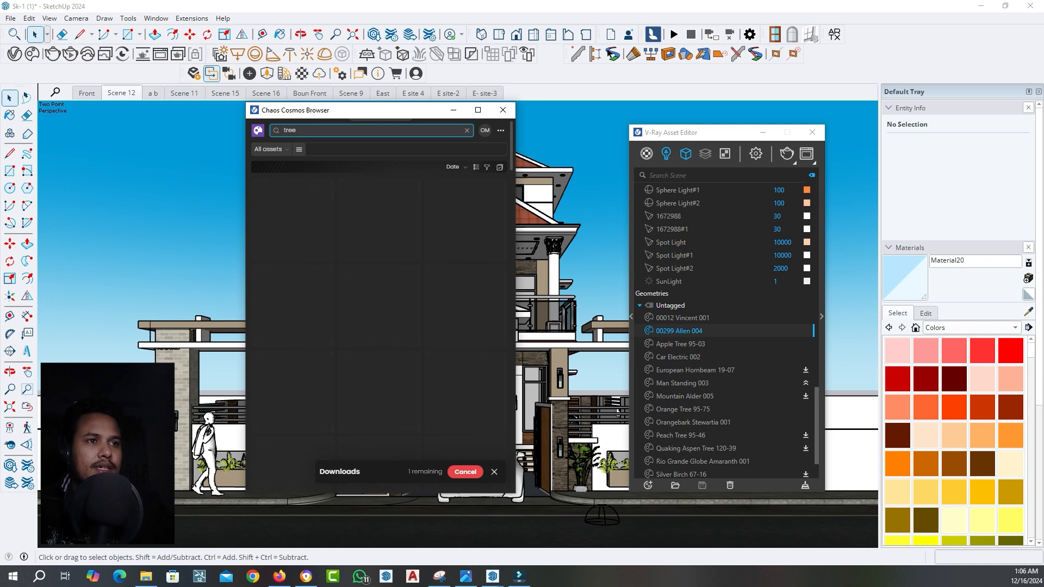
{"action": "left_click_drag", "start_coordinate": [375, 110], "coordinate": [350, 99]}
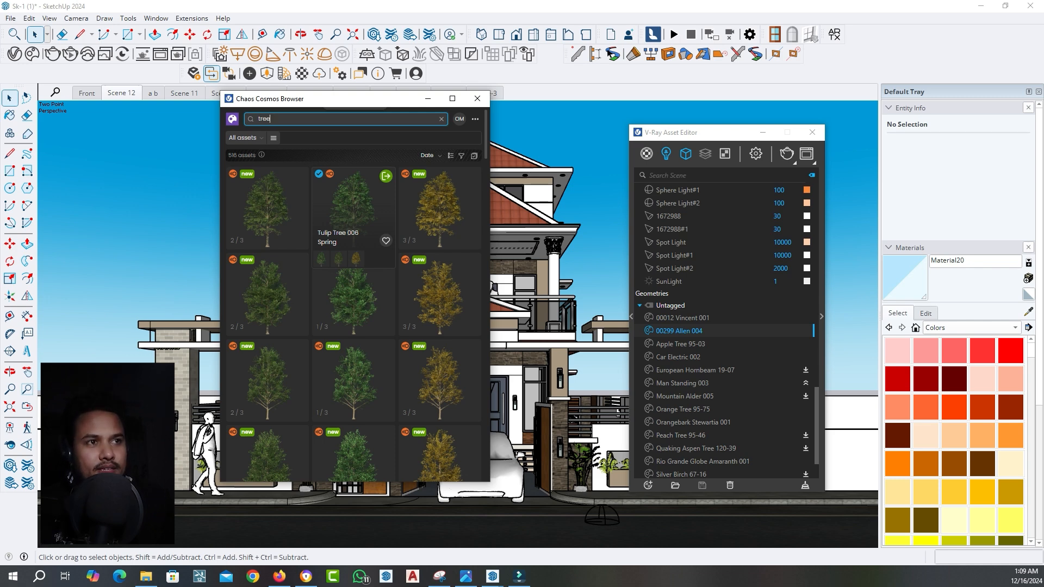
Import Tulip Tree 006 Spring and place the first copies beside and behind the house
{"action": "left_click", "coordinate": [385, 176]}
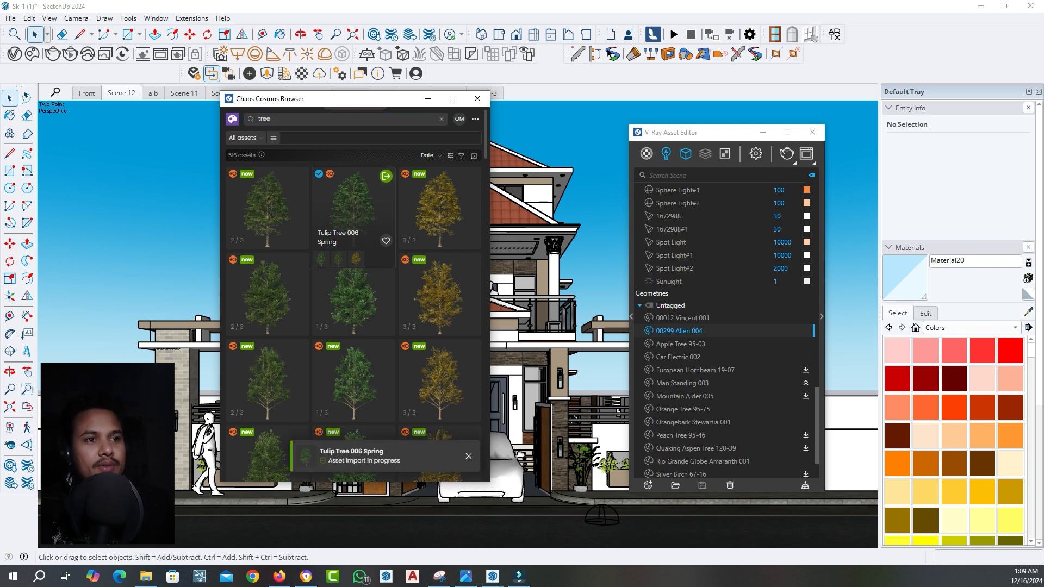
{"action": "middle_click_drag", "start_coordinate": [234, 283], "coordinate": [269, 381]}
{"action": "scroll", "coordinate": [269, 380], "scroll_direction": "down", "scroll_amount": 4}
{"action": "middle_click_drag", "start_coordinate": [231, 416], "coordinate": [158, 416]}
{"action": "scroll", "coordinate": [393, 486], "scroll_direction": "up", "scroll_amount": 2}
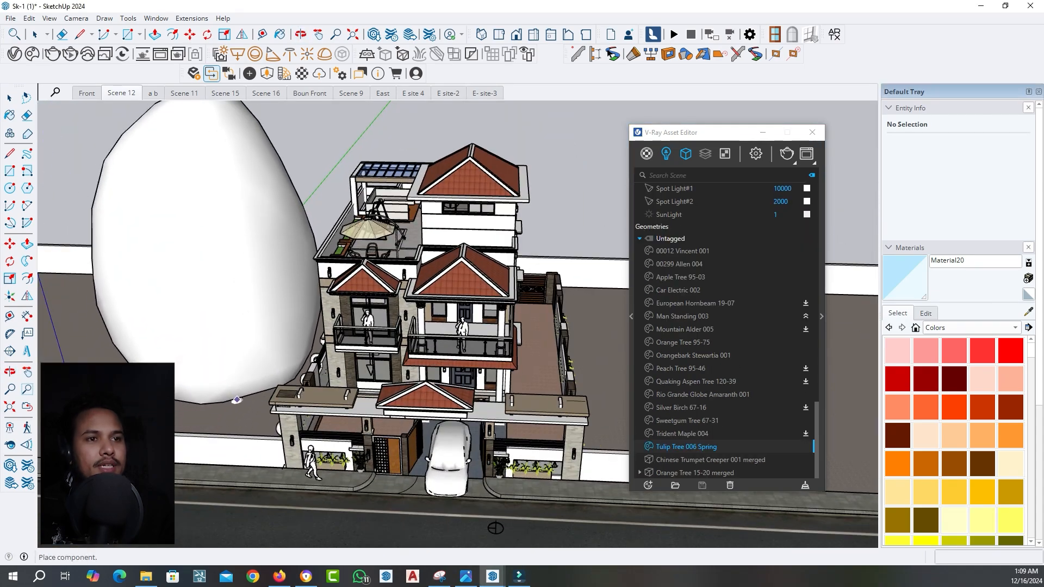
{"action": "scroll", "coordinate": [168, 376], "scroll_direction": "down", "scroll_amount": 3}
{"action": "left_click", "coordinate": [495, 358]}
{"action": "left_click", "coordinate": [411, 270]}
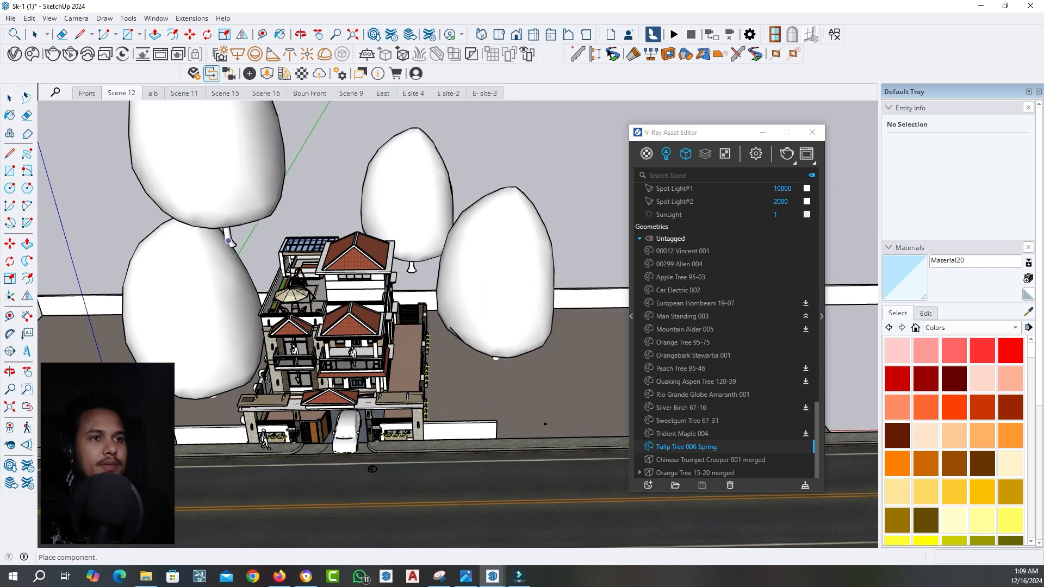
Place more tulip tree copies behind the house and on both sides, end the placement and return to Scene 12
{"action": "left_click", "coordinate": [255, 246]}
{"action": "left_click", "coordinate": [105, 237]}
{"action": "left_click", "coordinate": [71, 326]}
{"action": "left_click", "coordinate": [533, 191]}
{"action": "left_click", "coordinate": [587, 222]}
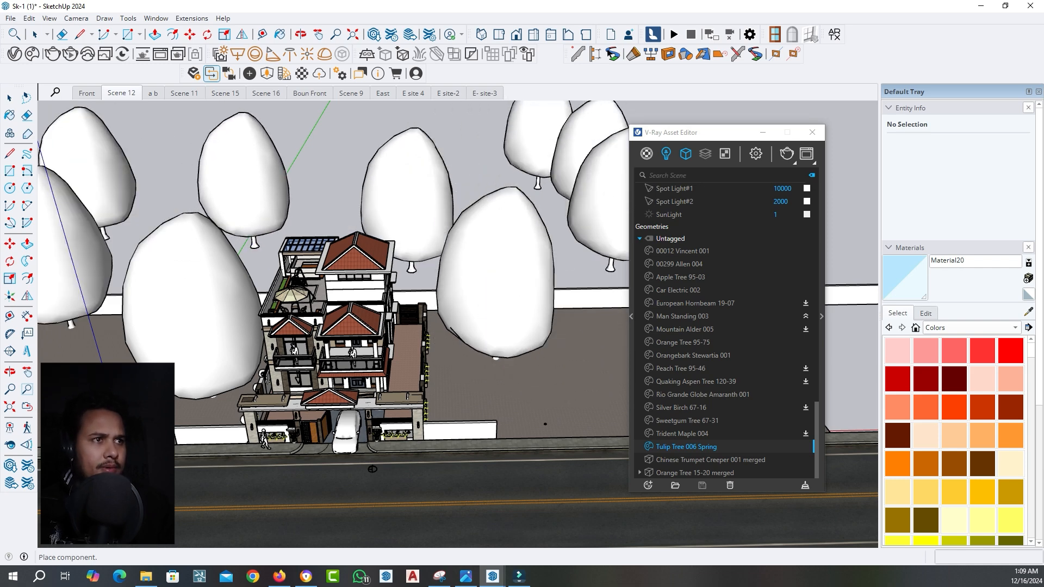
{"action": "left_click", "coordinate": [603, 345]}
{"action": "key", "text": "space"}
{"action": "middle_click_drag", "start_coordinate": [571, 332], "coordinate": [563, 317]}
{"action": "left_click", "coordinate": [122, 93]}
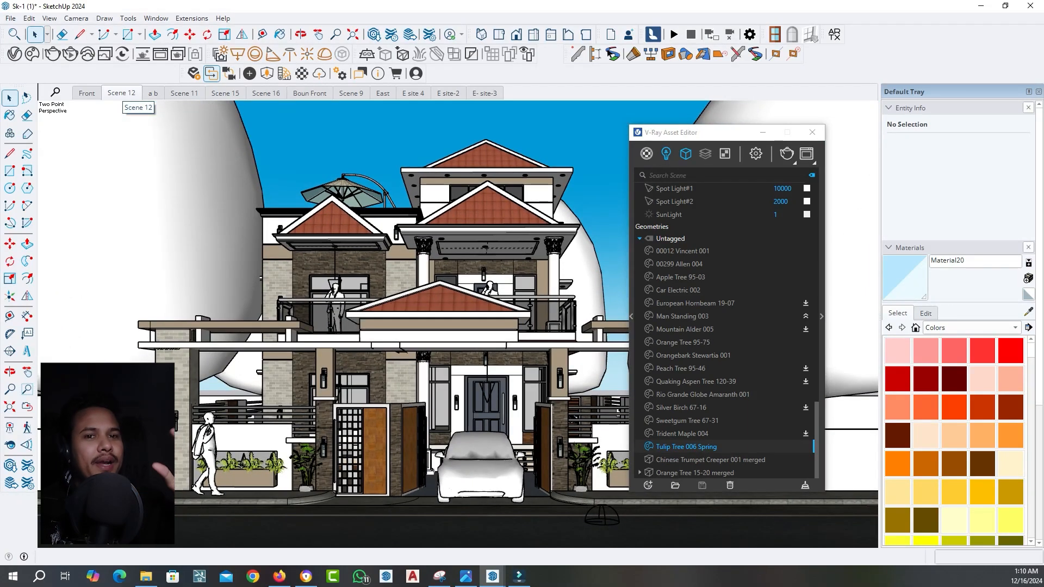
Delete the four tulip trees standing on the open ground to the right of the house
{"action": "middle_click_drag", "start_coordinate": [419, 261], "coordinate": [435, 322]}
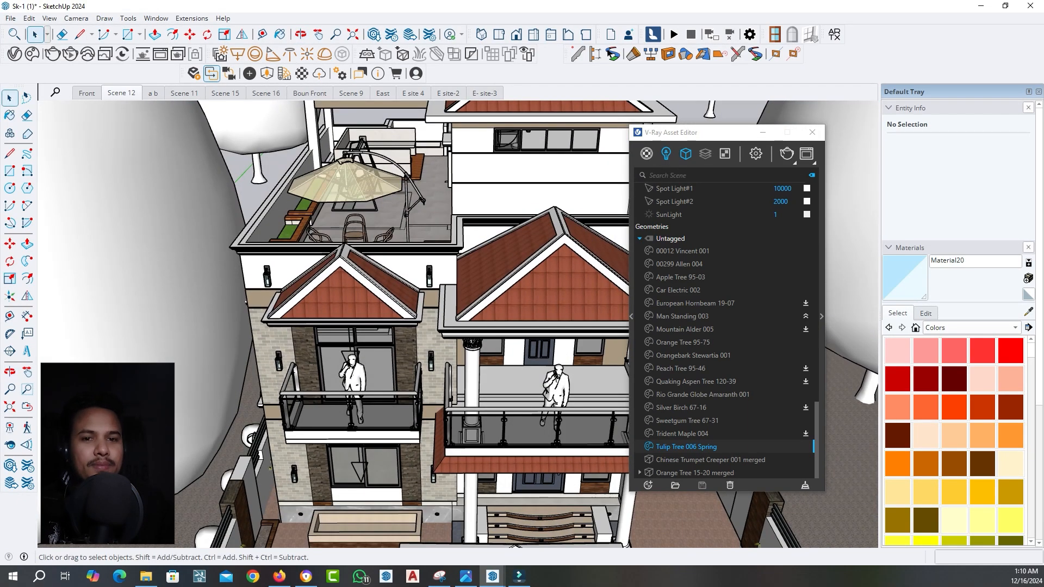
{"action": "scroll", "coordinate": [337, 397], "scroll_direction": "down", "scroll_amount": 8}
{"action": "left_click", "coordinate": [405, 334]}
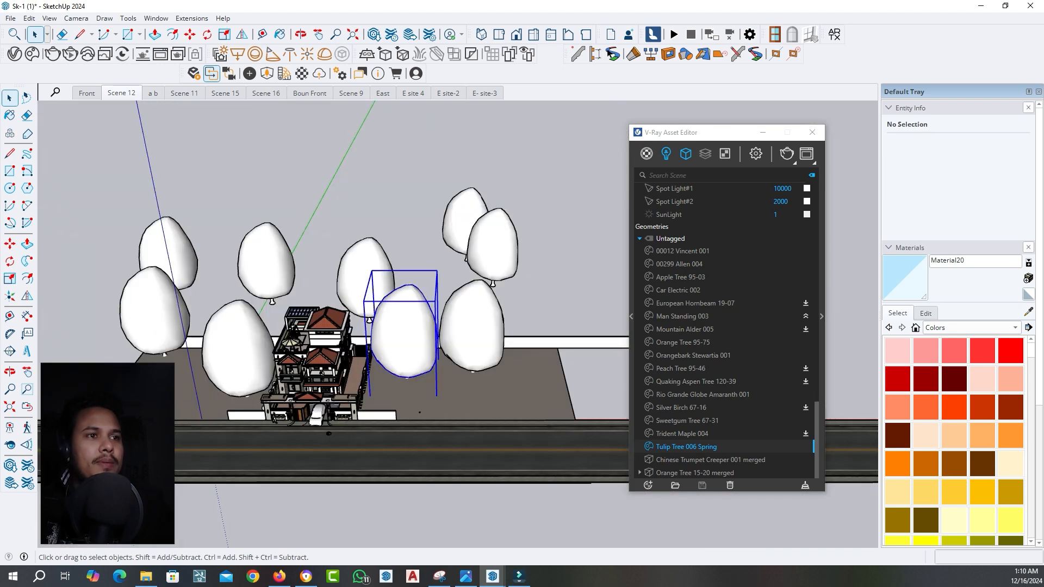
{"action": "key", "text": "Delete"}
{"action": "left_click", "coordinate": [471, 326]}
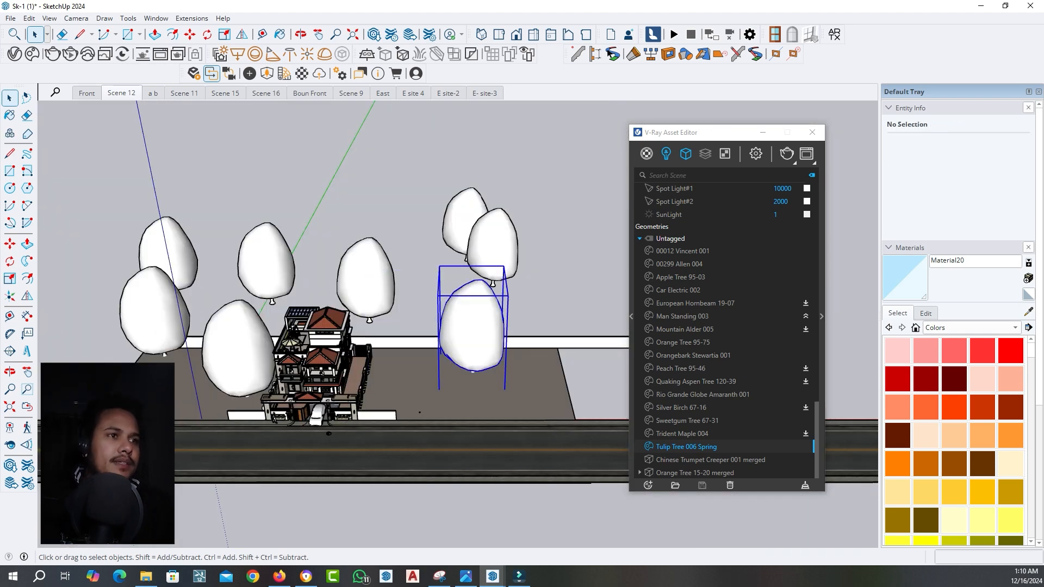
{"action": "key", "text": "Delete"}
{"action": "left_click", "coordinate": [493, 244]}
{"action": "left_click", "coordinate": [460, 220]}
{"action": "key", "text": "Delete"}
{"action": "left_click", "coordinate": [494, 244]}
{"action": "key", "text": "Delete"}
Delete the remaining tulip trees behind and to the left of the house and shift the Asset Editor aside
{"action": "left_click", "coordinate": [367, 278]}
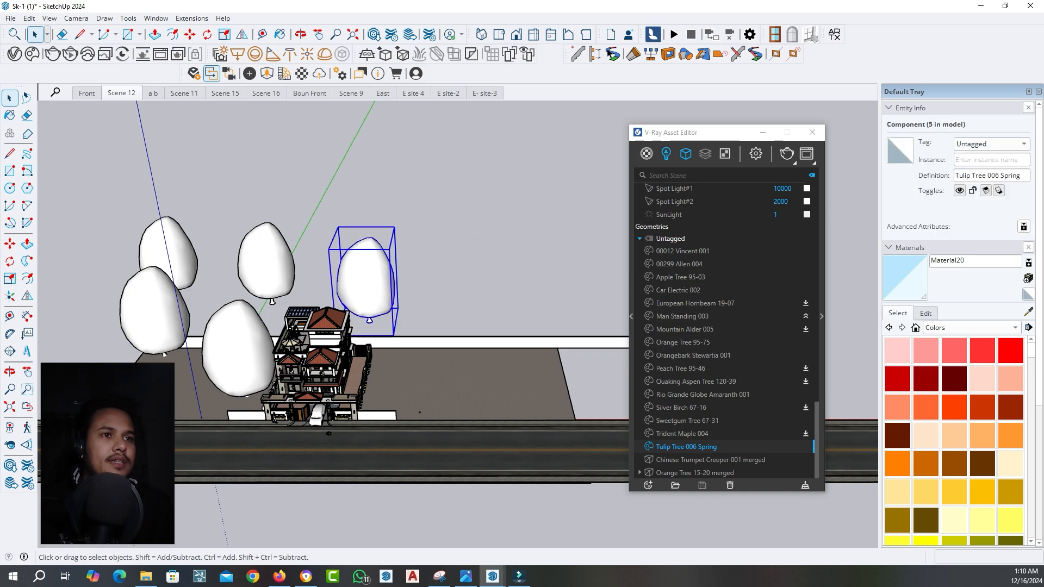
{"action": "key", "text": "Delete"}
{"action": "left_click", "coordinate": [267, 264]}
{"action": "key", "text": "Delete"}
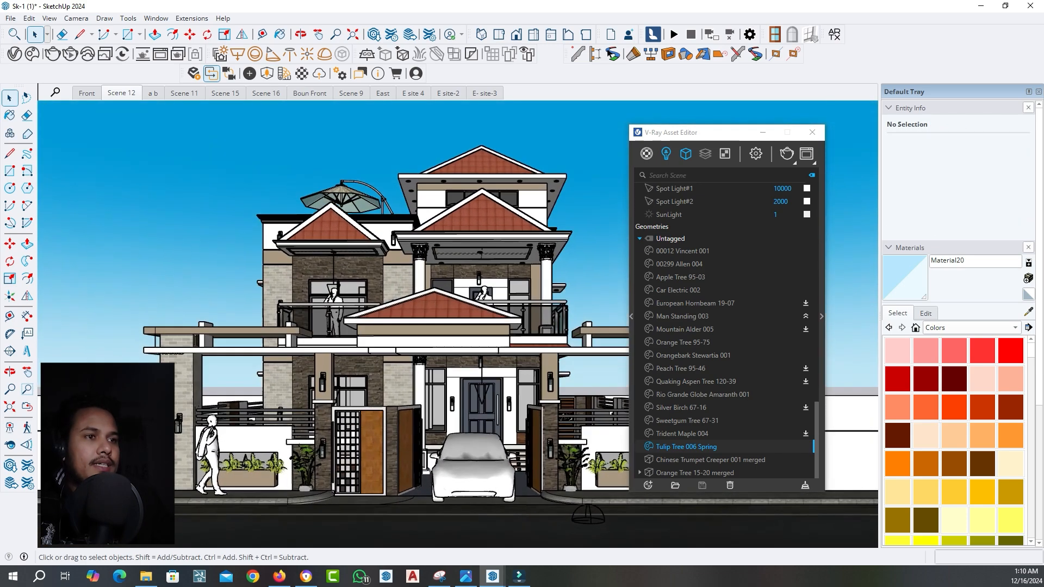
{"action": "left_click_drag", "start_coordinate": [721, 132], "coordinate": [737, 128]}
{"action": "middle_click_drag", "start_coordinate": [351, 204], "coordinate": [358, 305]}
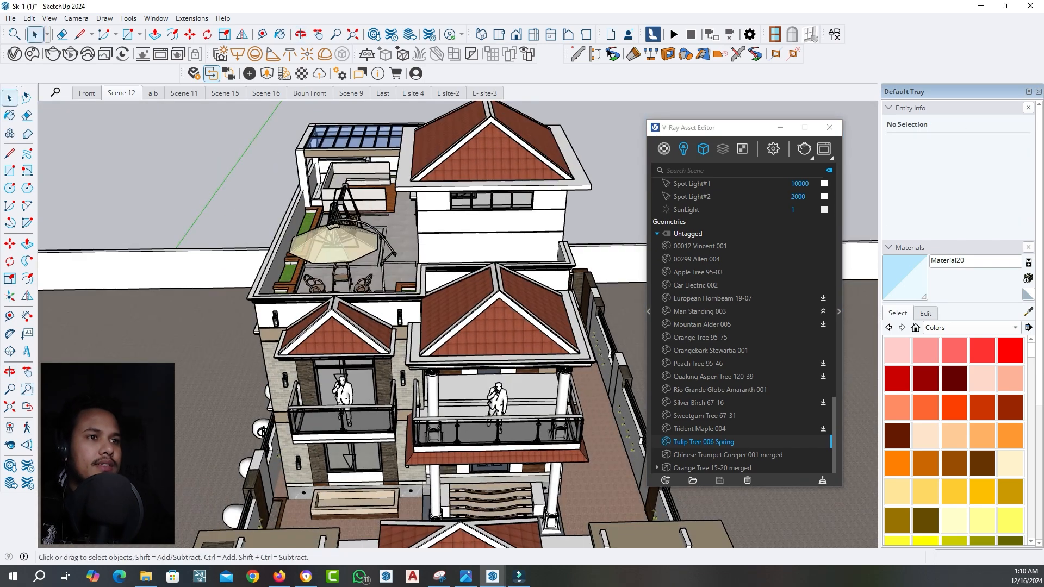
{"action": "scroll", "coordinate": [359, 304], "scroll_direction": "down", "scroll_amount": 4}
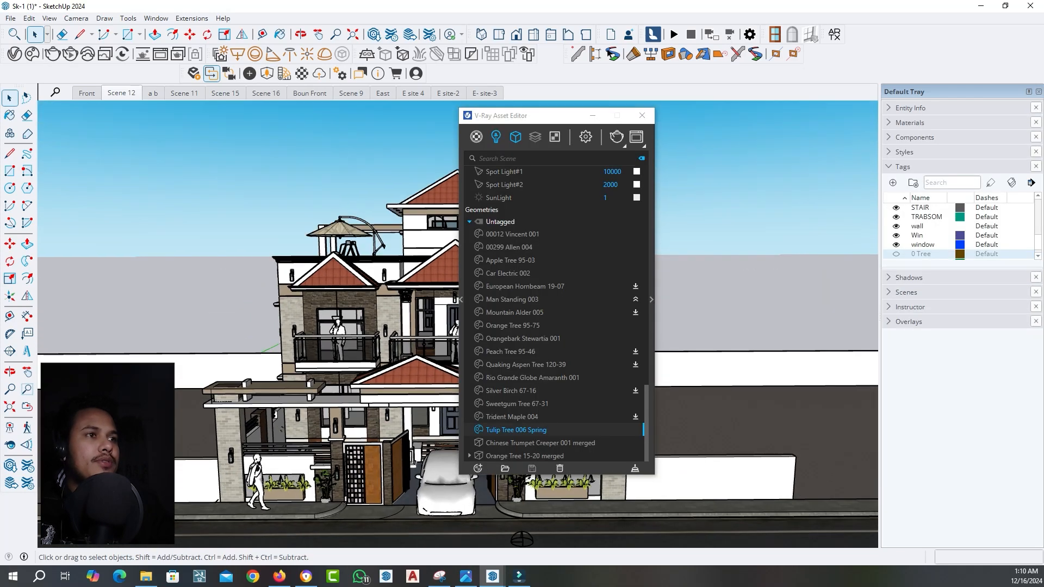
{"action": "left_click_drag", "start_coordinate": [555, 109], "coordinate": [682, 118]}
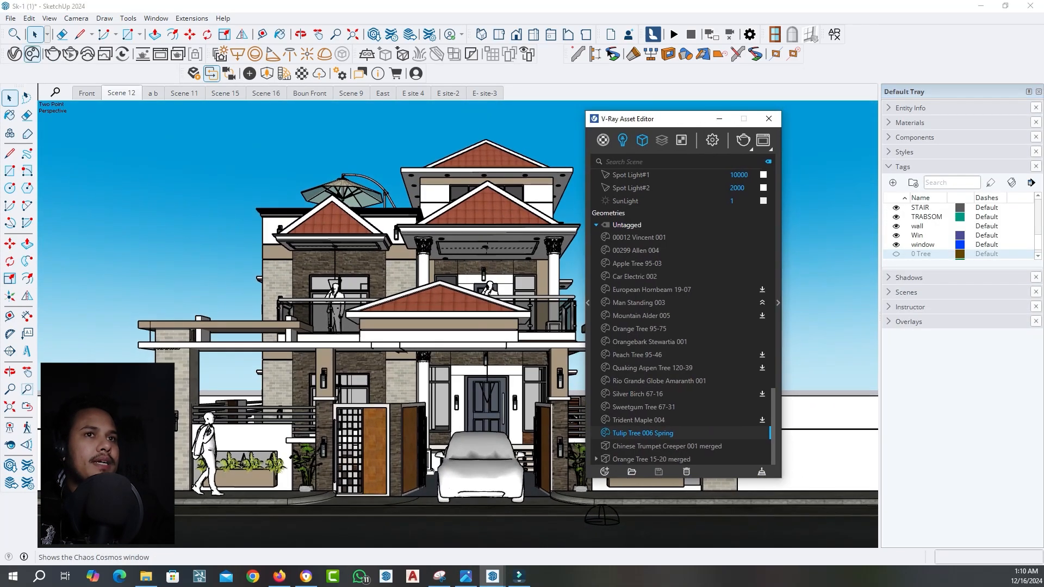
Search the Chaos Cosmos library for "car" and browse the car models
{"action": "left_click", "coordinate": [32, 54]}
{"action": "double_click", "coordinate": [265, 119]}
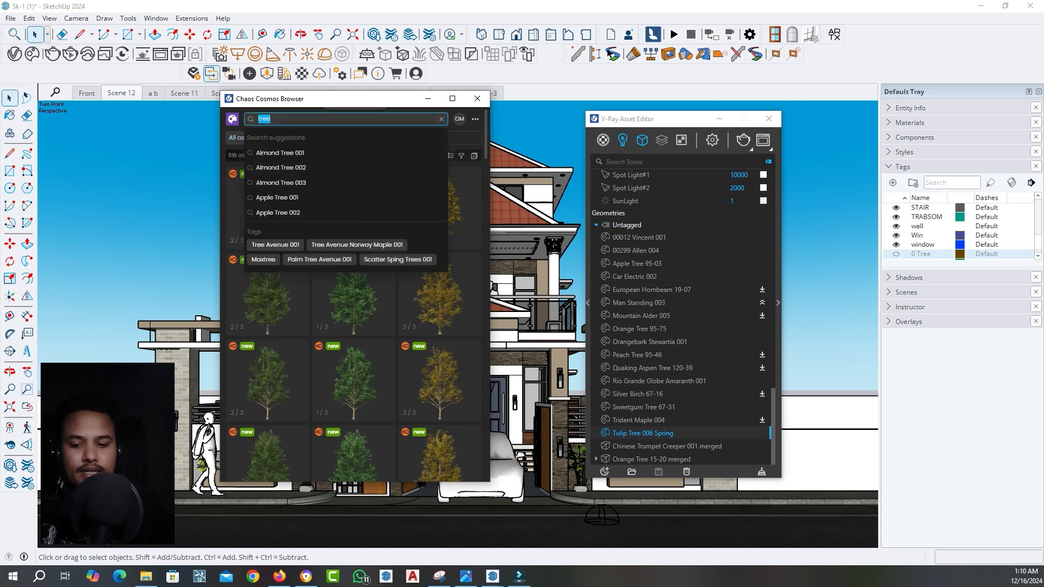
{"action": "type", "text": "car"}
{"action": "key", "text": "Return"}
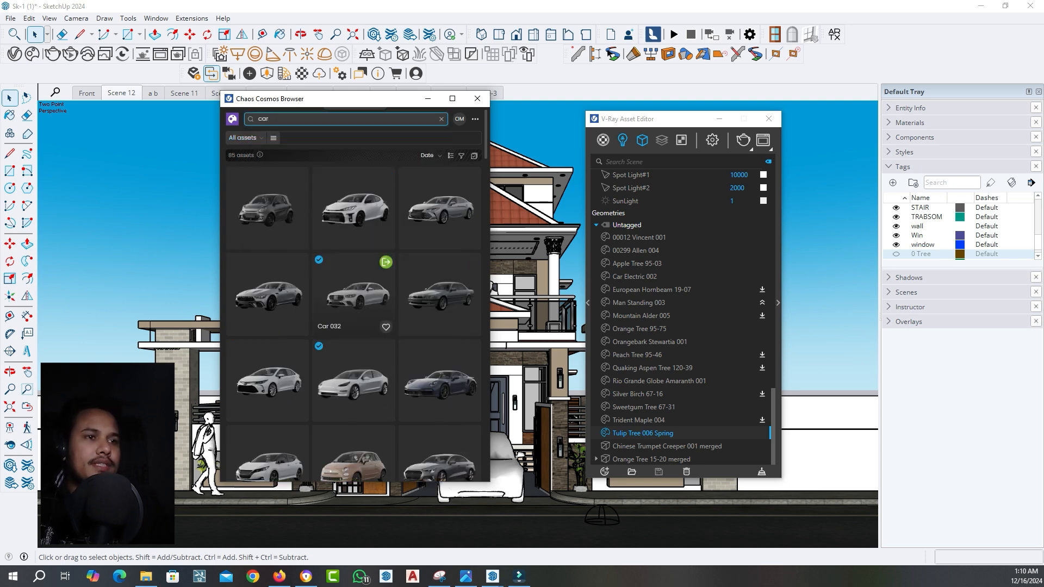
{"action": "scroll", "coordinate": [353, 218], "scroll_direction": "down", "scroll_amount": 3}
{"action": "scroll", "coordinate": [353, 250], "scroll_direction": "down", "scroll_amount": 3}
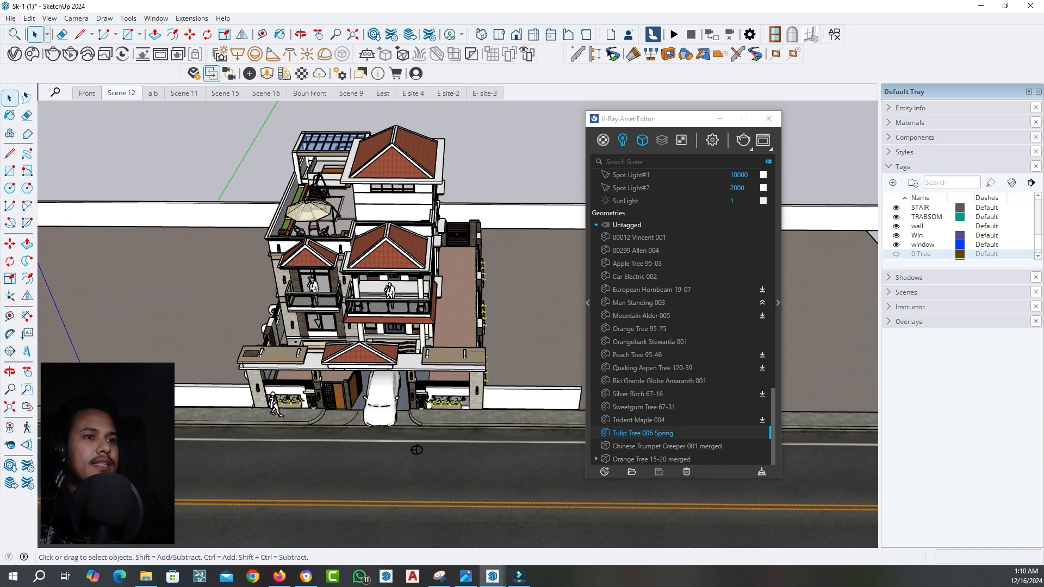
{"action": "scroll", "coordinate": [457, 326], "scroll_direction": "up", "scroll_amount": 5}
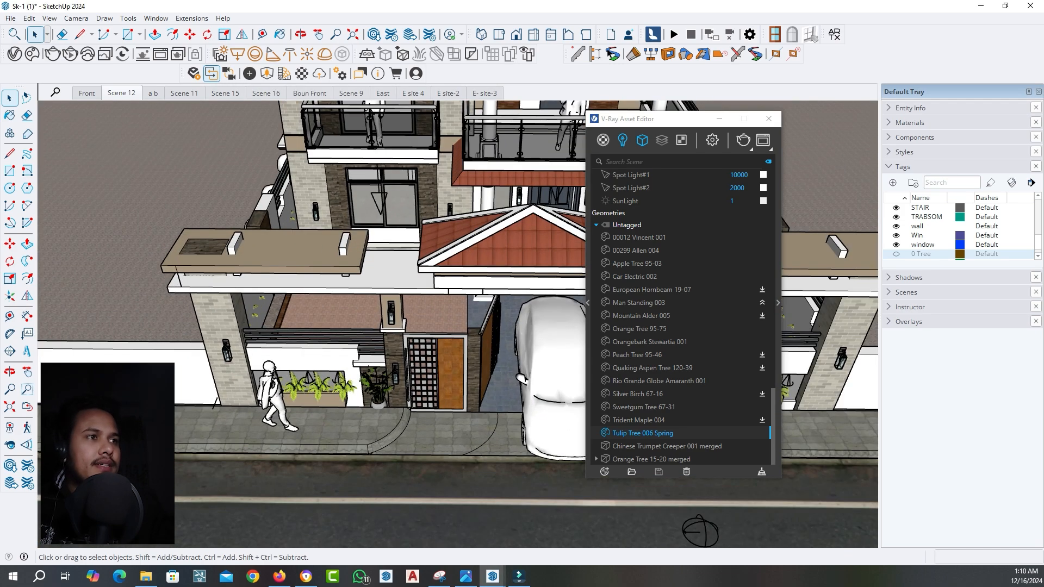
Search the Chaos Cosmos library for "people", browse the figures and close the asset browser
{"action": "left_click", "coordinate": [32, 54]}
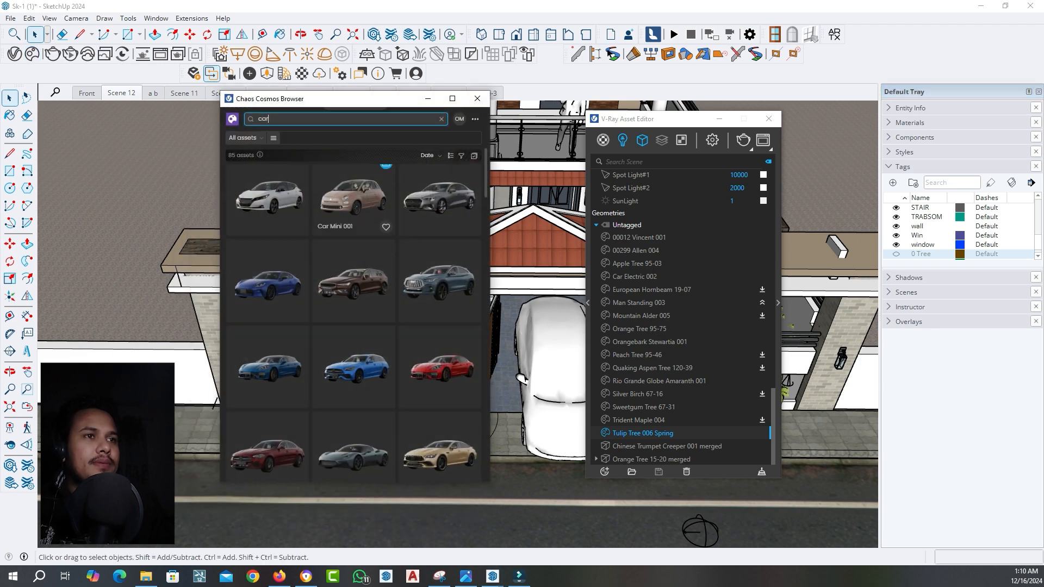
{"action": "type", "text": "pepole"}
{"action": "key", "text": "Return"}
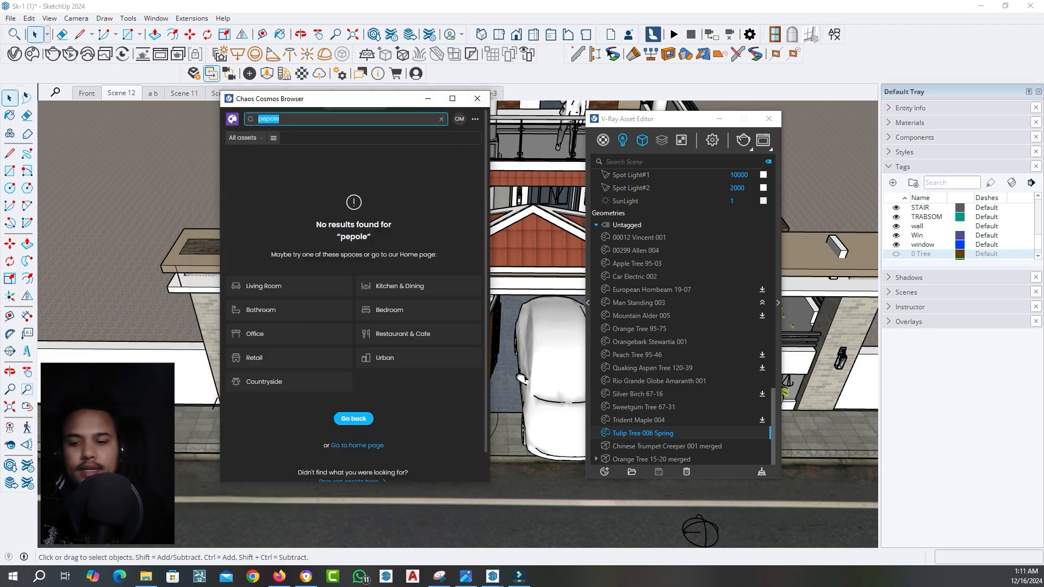
{"action": "type", "text": "people"}
{"action": "key", "text": "Return"}
{"action": "scroll", "coordinate": [353, 233], "scroll_direction": "down", "scroll_amount": 1}
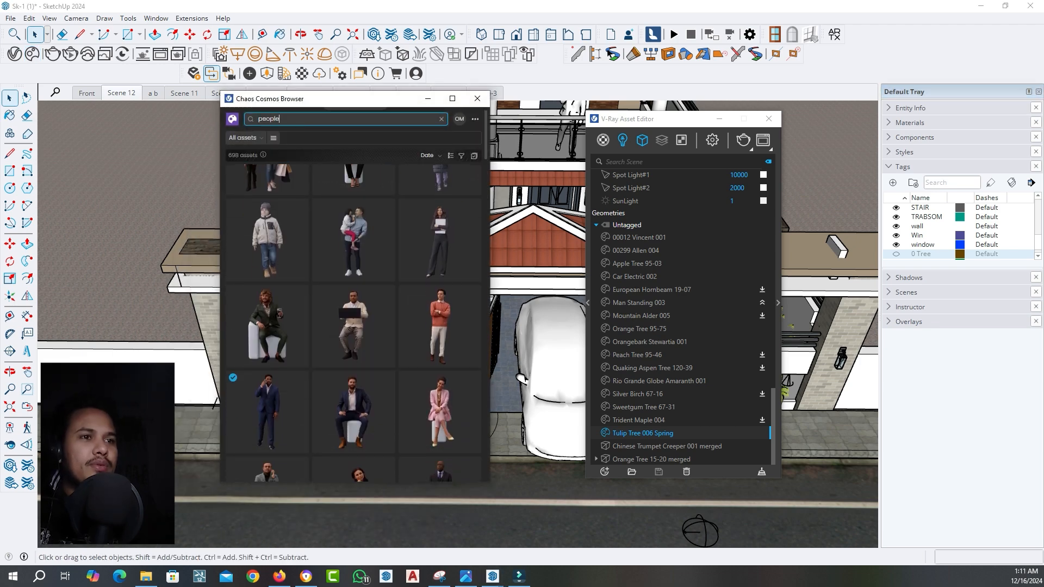
{"action": "scroll", "coordinate": [353, 245], "scroll_direction": "down", "scroll_amount": 2}
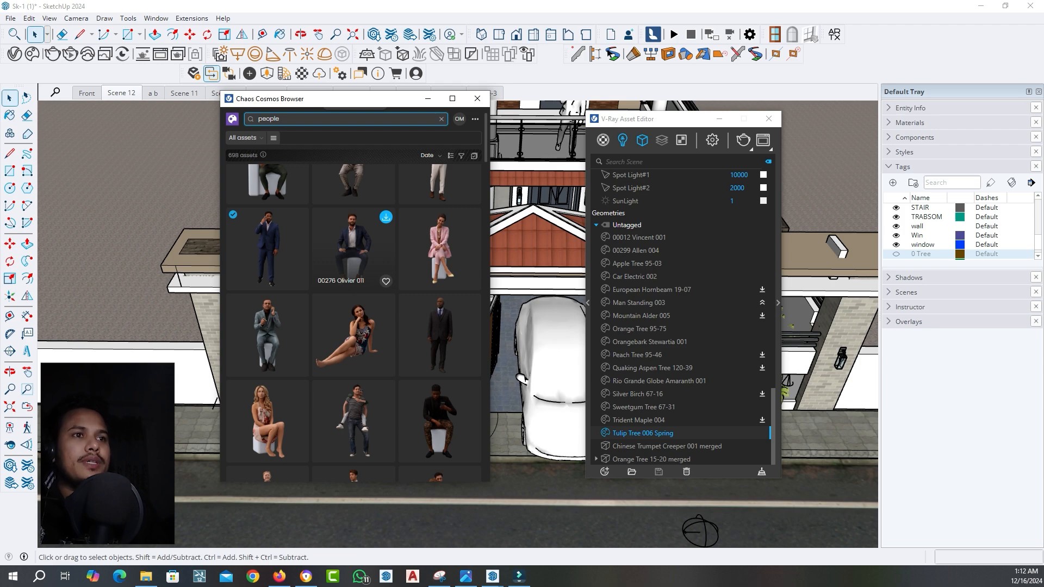
{"action": "scroll", "coordinate": [353, 229], "scroll_direction": "down", "scroll_amount": 3}
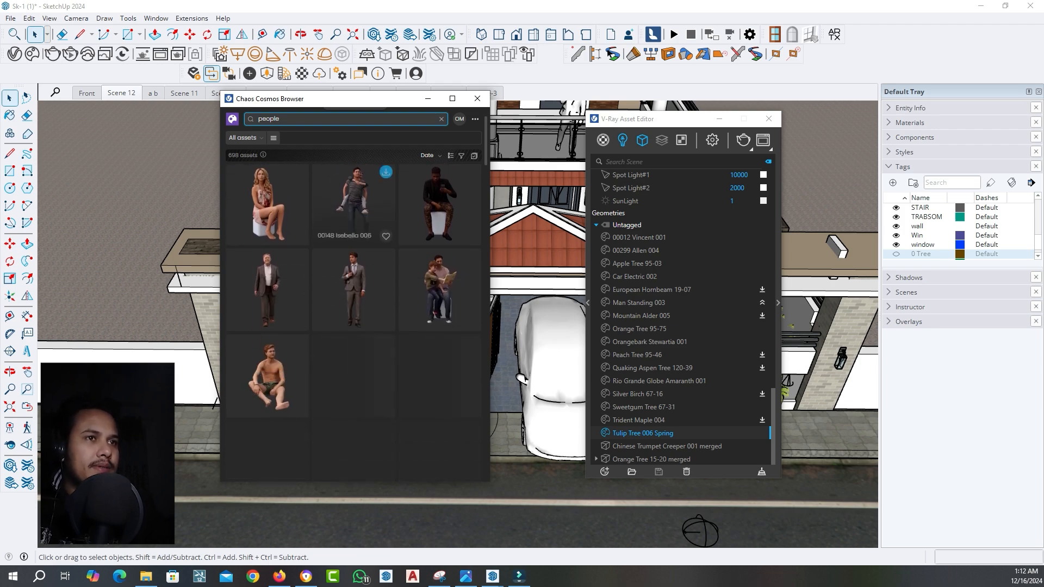
{"action": "left_click", "coordinate": [477, 98]}
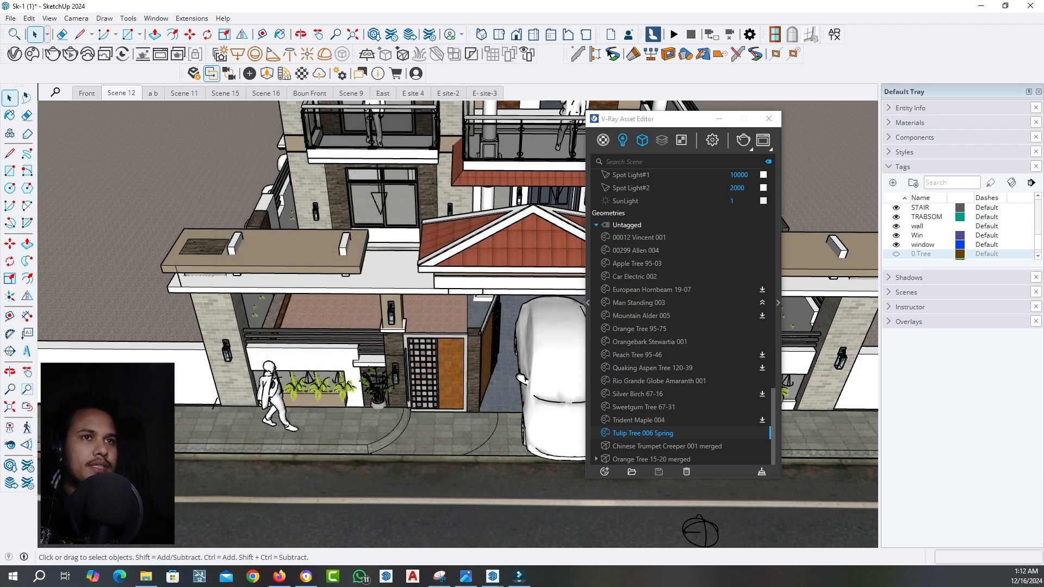
Restore the Scene 12 view, put the Asset Editor away and make the 0 Tree tag visible
{"action": "left_click", "coordinate": [122, 93]}
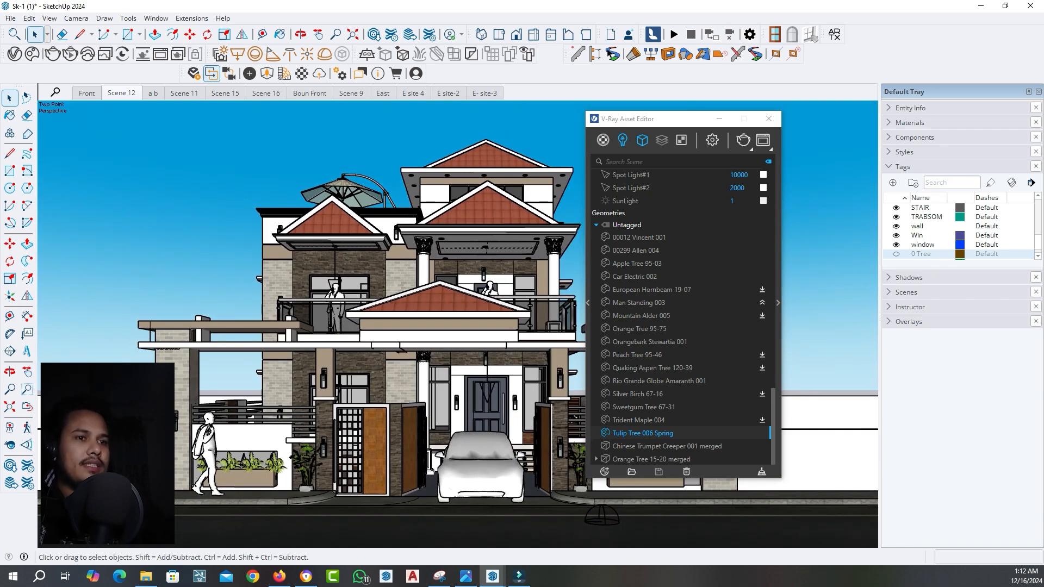
{"action": "middle_click_drag", "start_coordinate": [457, 261], "coordinate": [457, 361]}
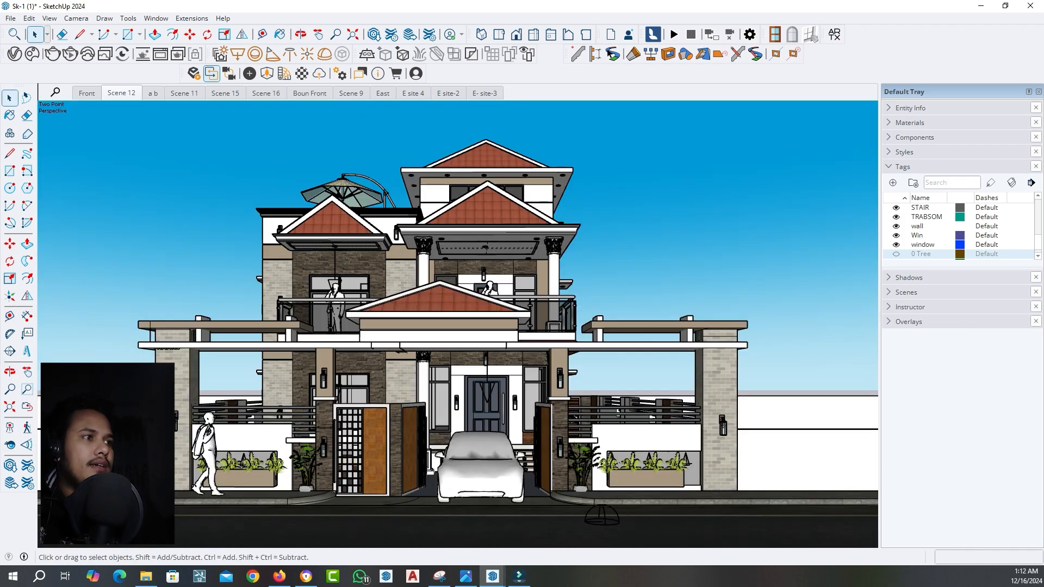
{"action": "left_click", "coordinate": [896, 253]}
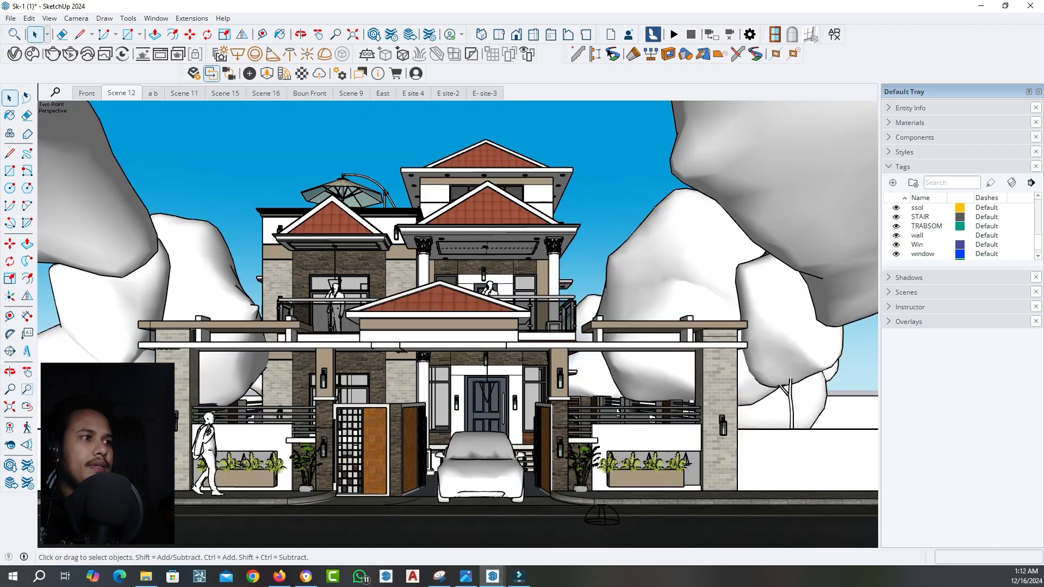
{"action": "left_click", "coordinate": [896, 253]}
{"action": "scroll", "coordinate": [895, 254], "scroll_direction": "up", "scroll_amount": 6}
{"action": "left_click", "coordinate": [895, 217]}
Examine the trees around the house from above, dismiss the Chaos Cosmos browser and return to Scene 12
{"action": "middle_click_drag", "start_coordinate": [457, 261], "coordinate": [474, 329]}
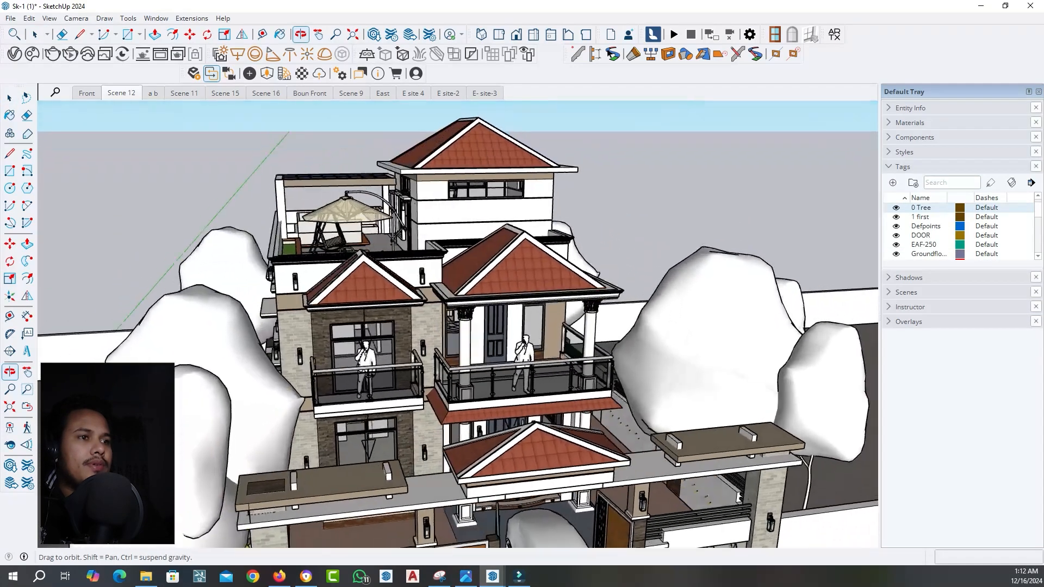
{"action": "left_click", "coordinate": [212, 74]}
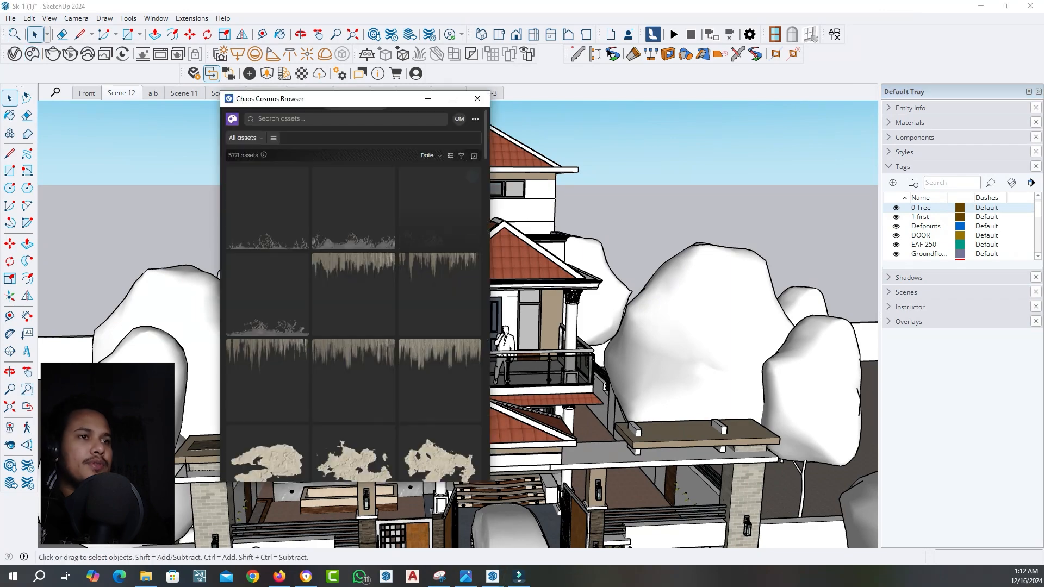
{"action": "left_click", "coordinate": [428, 98]}
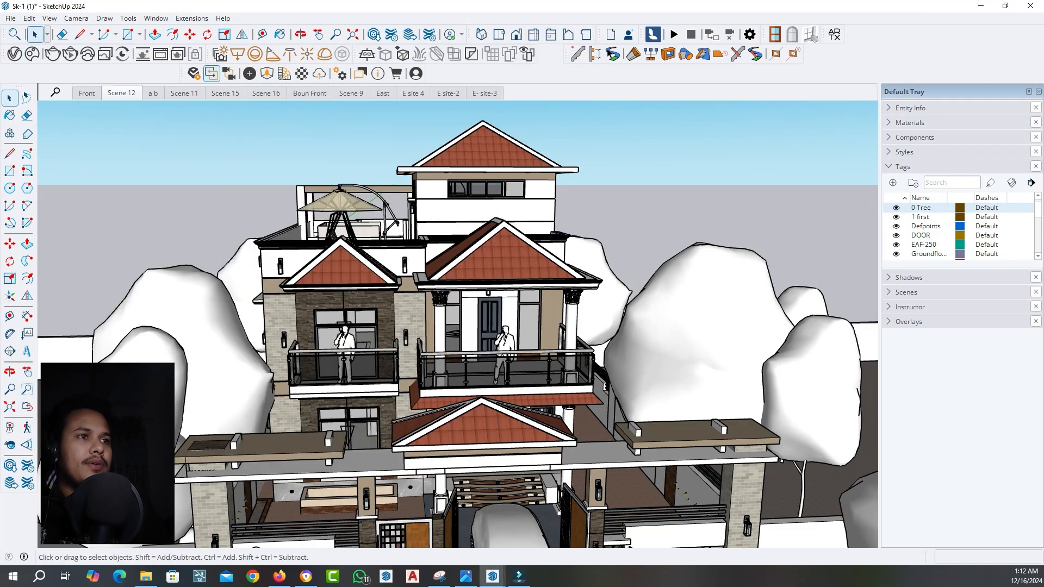
{"action": "left_click", "coordinate": [121, 93]}
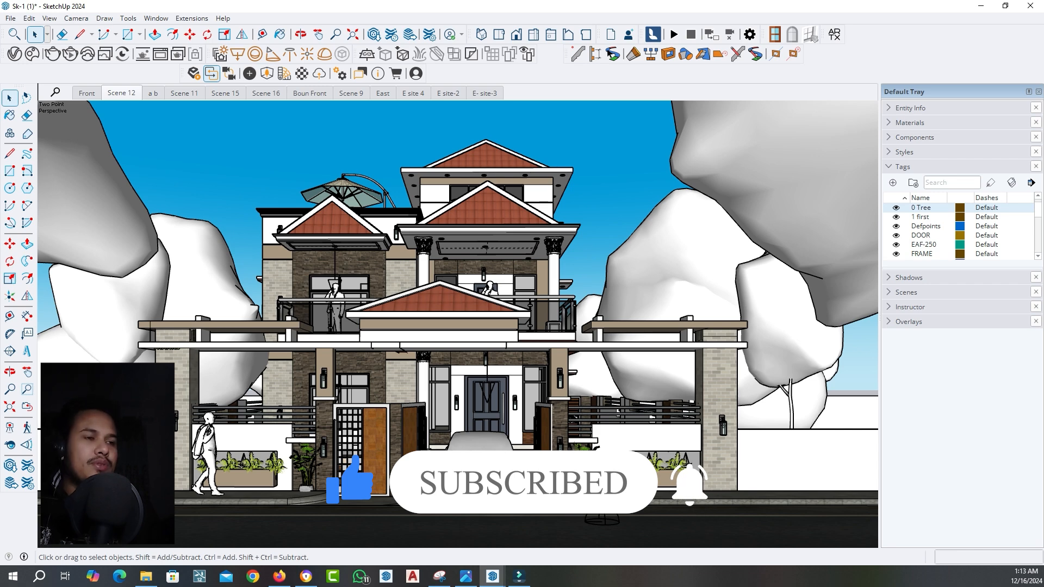
In the V-Ray render settings, set the engine to CPU and turn off Progressive rendering
{"action": "left_click", "coordinate": [15, 54]}
{"action": "left_click", "coordinate": [413, 122]}
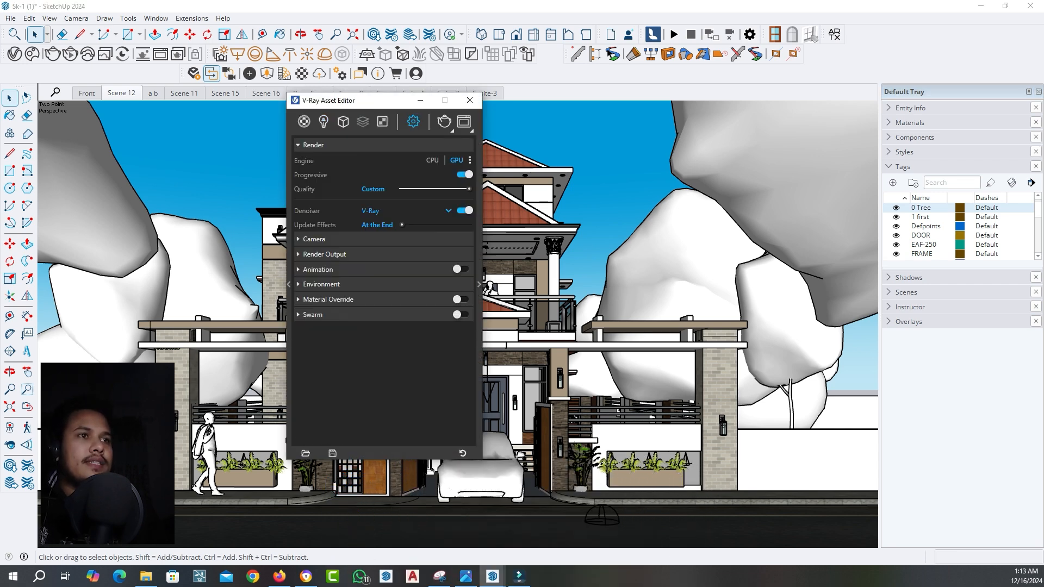
{"action": "left_click_drag", "start_coordinate": [378, 100], "coordinate": [336, 94]}
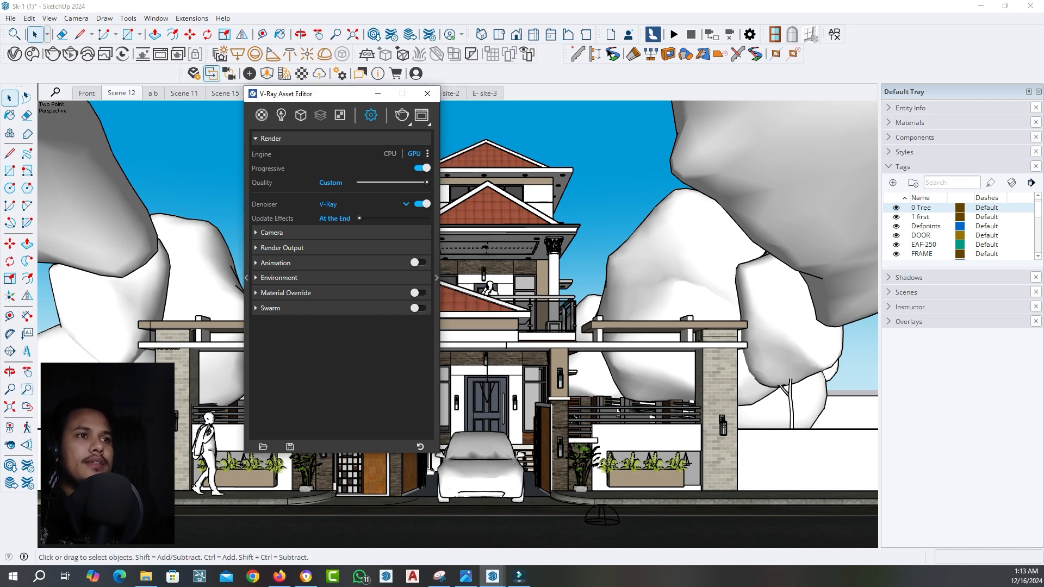
{"action": "left_click", "coordinate": [389, 154]}
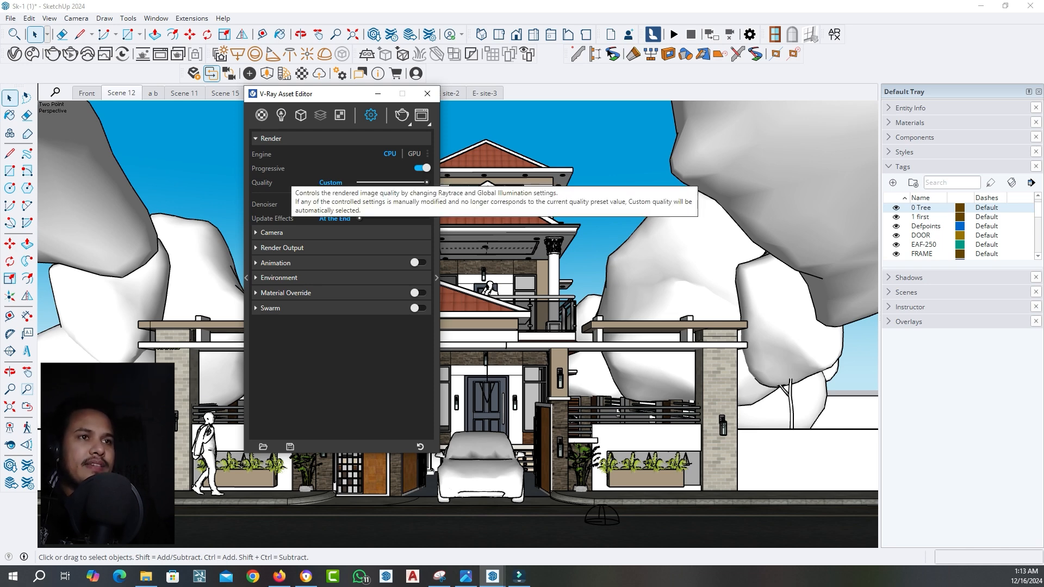
{"action": "left_click", "coordinate": [422, 168]}
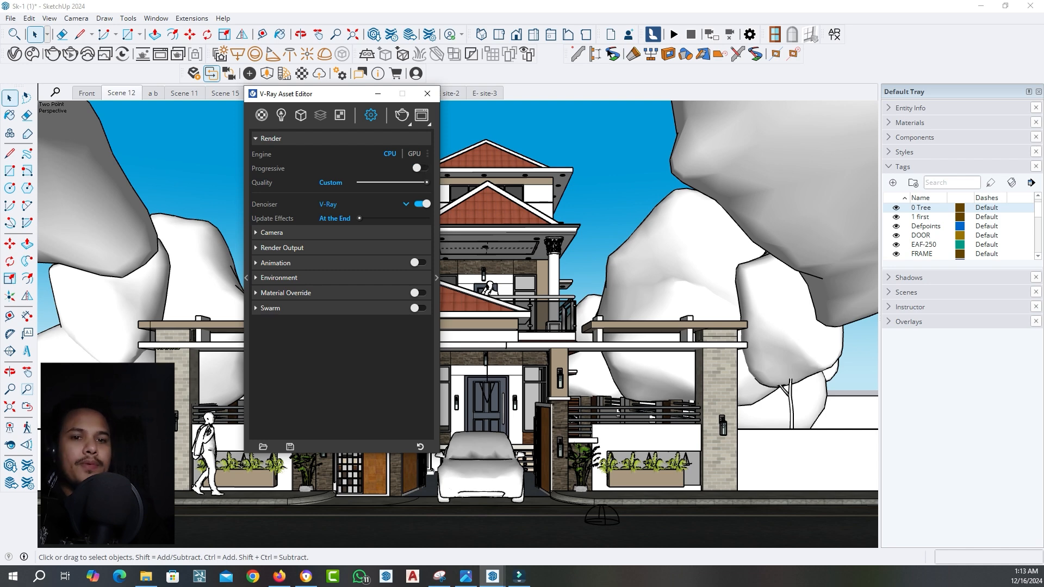
Set the render output image width to 1920
{"action": "left_click", "coordinate": [272, 233]}
{"action": "left_click", "coordinate": [272, 232]}
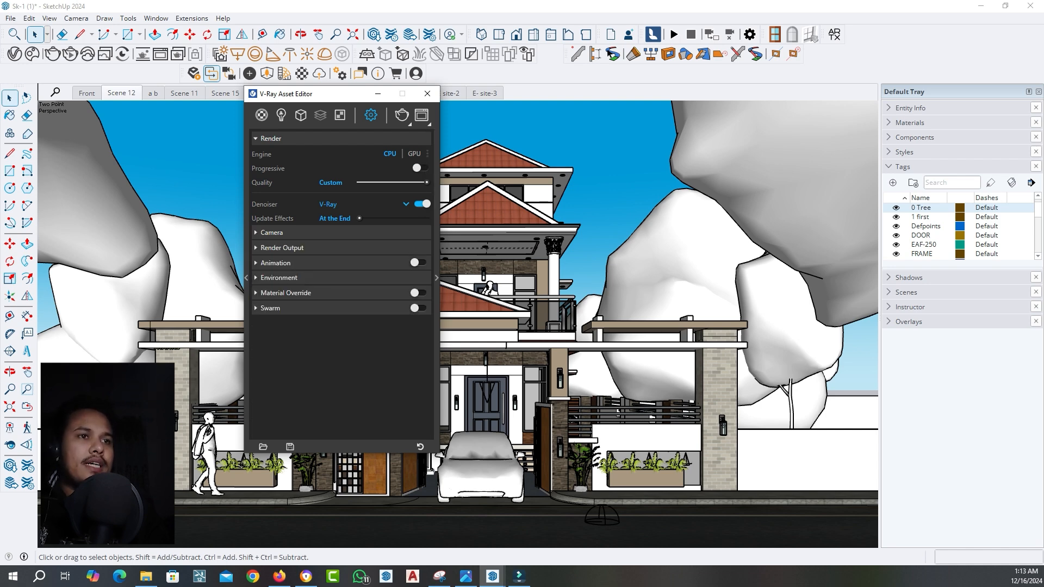
{"action": "left_click", "coordinate": [282, 248]}
{"action": "left_click_drag", "start_coordinate": [335, 277], "coordinate": [320, 277]}
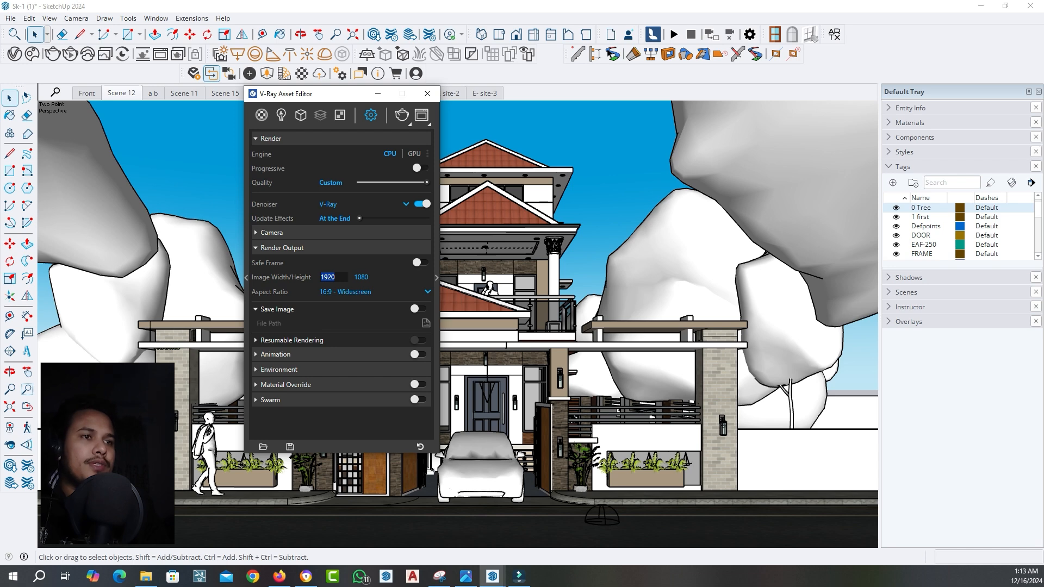
{"action": "type", "text": "1920"}
{"action": "key", "text": "Return"}
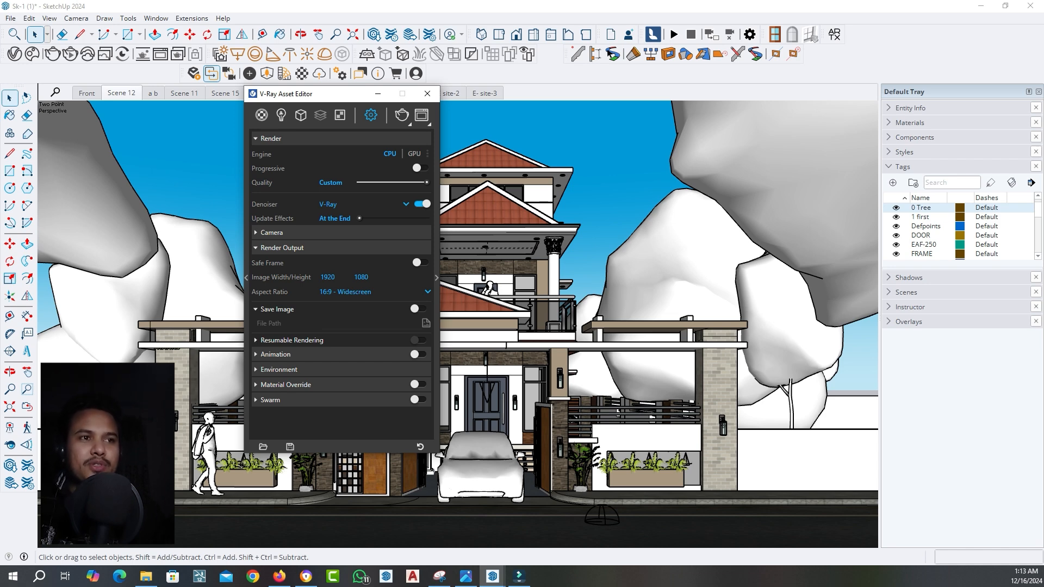
Expand the advanced render parameters and review the noise limit, bucket size and subdivision quality settings
{"action": "left_click", "coordinate": [282, 247]}
{"action": "left_click", "coordinate": [436, 277]}
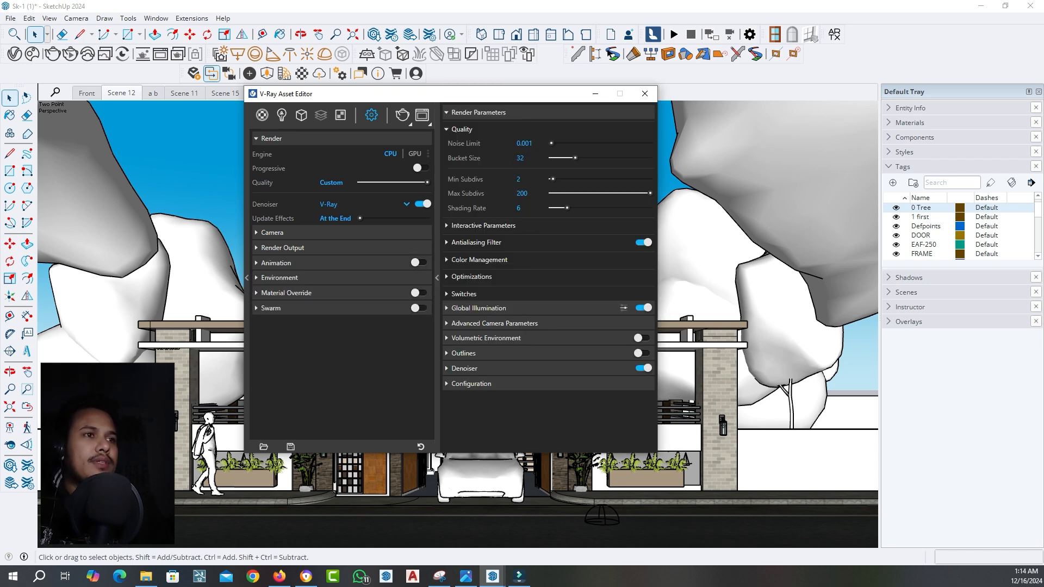
{"action": "left_click_drag", "start_coordinate": [441, 94], "coordinate": [380, 111]}
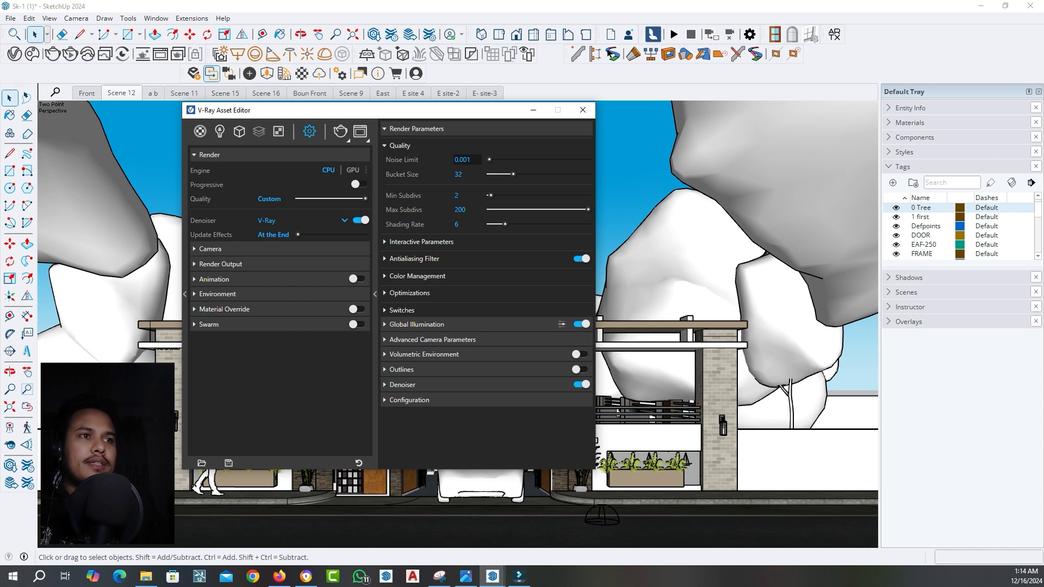
{"action": "left_click", "coordinate": [418, 146]}
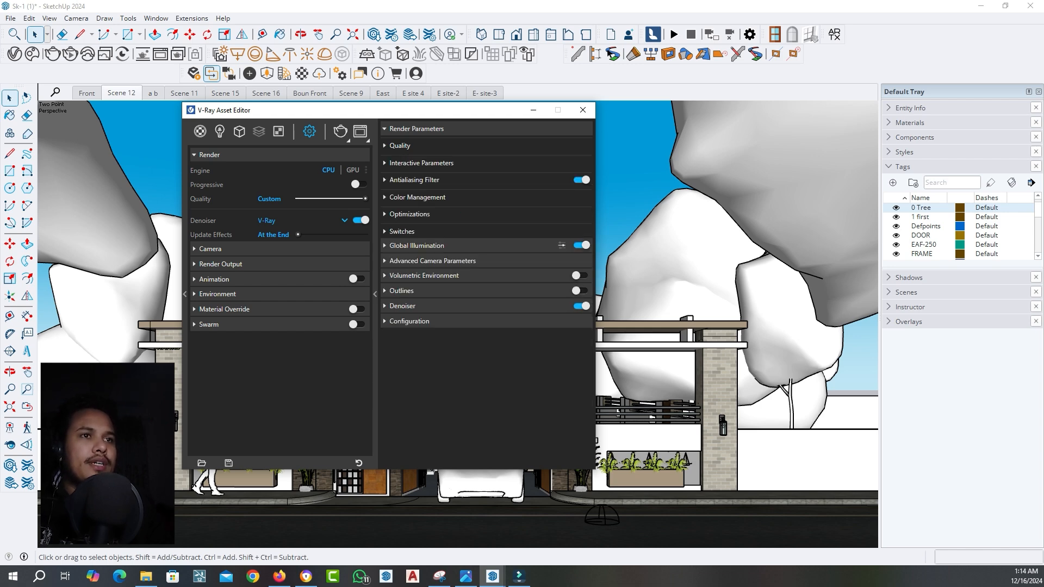
Review the SunLight's orientation, intensity and cloud settings, look over the scene's light list and close the Asset Editor
{"action": "left_click", "coordinate": [219, 131]}
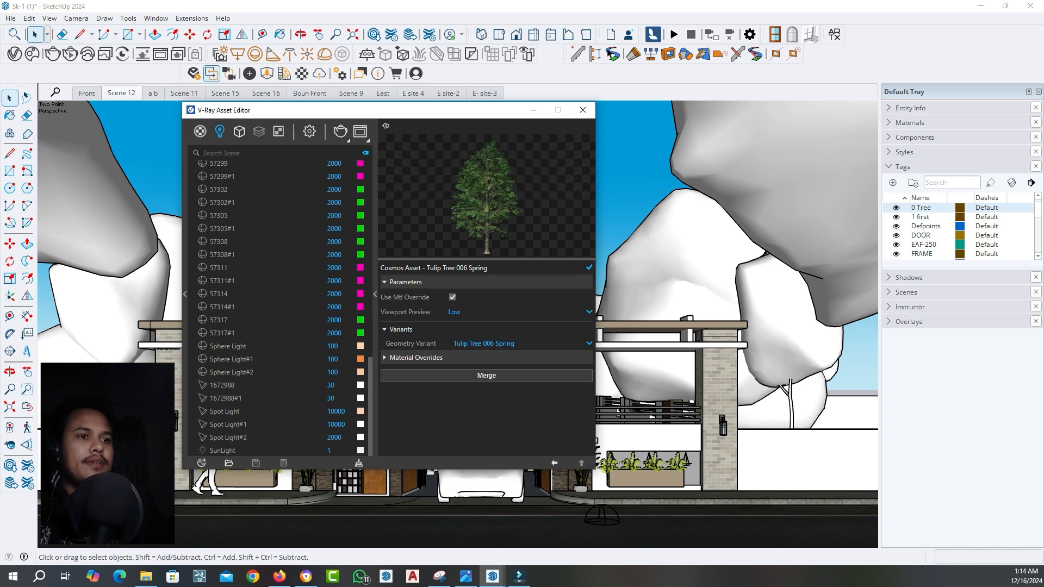
{"action": "left_click_drag", "start_coordinate": [380, 110], "coordinate": [380, 95]}
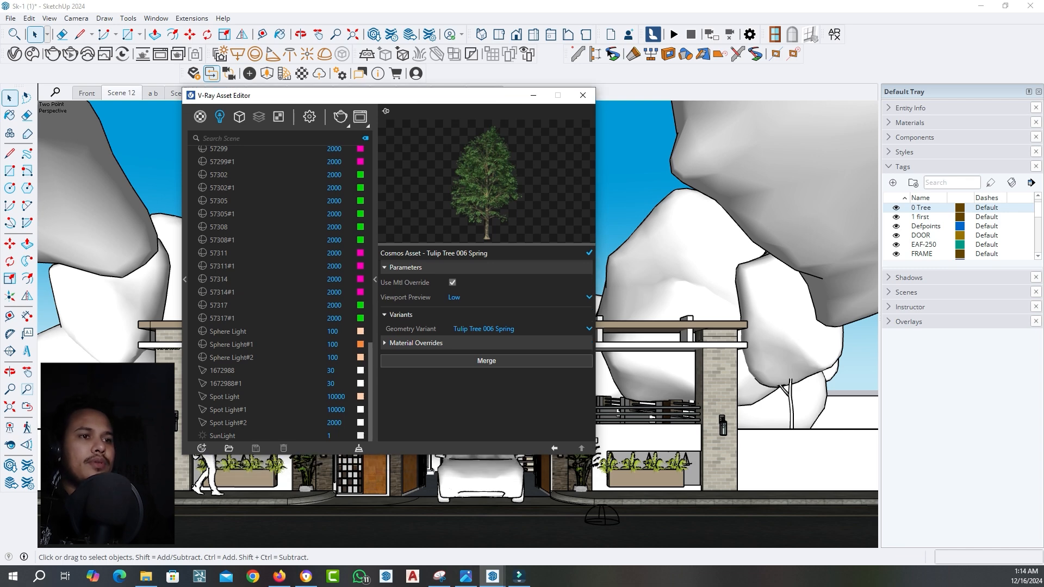
{"action": "left_click", "coordinate": [223, 435]}
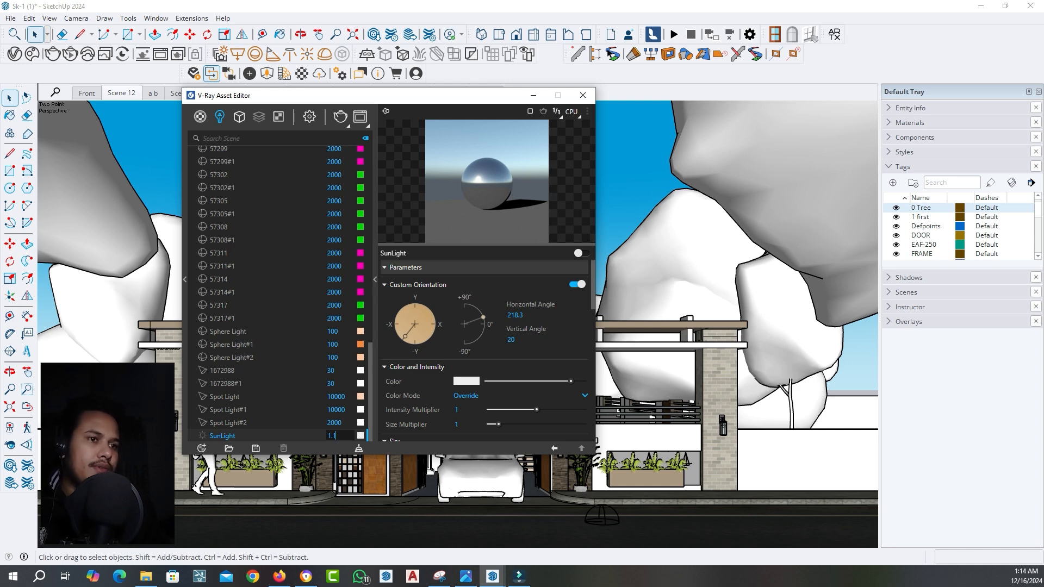
{"action": "scroll", "coordinate": [484, 348], "scroll_direction": "down", "scroll_amount": 10}
{"action": "scroll", "coordinate": [277, 293], "scroll_direction": "up", "scroll_amount": 15}
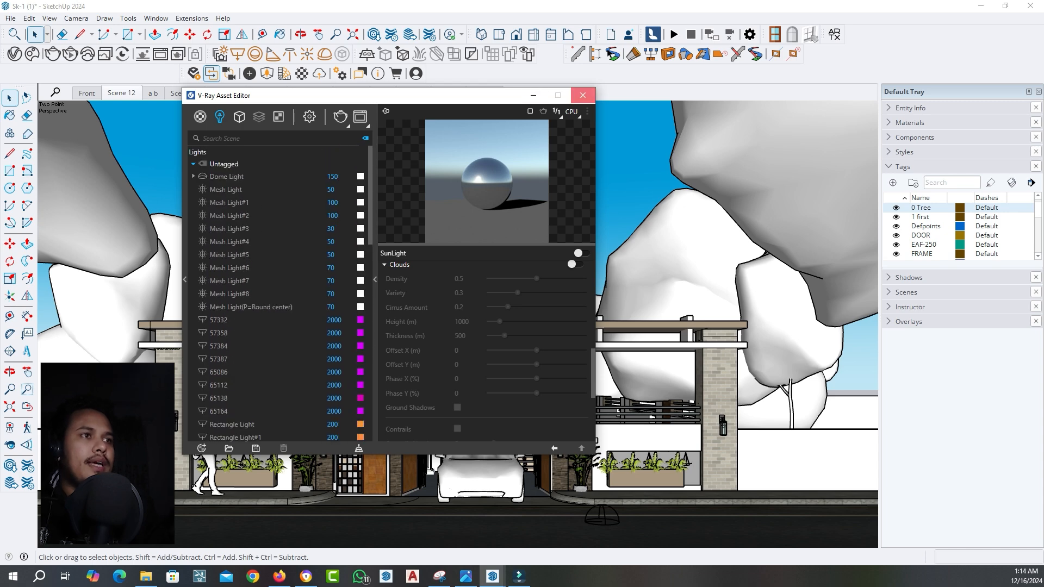
{"action": "left_click", "coordinate": [582, 96]}
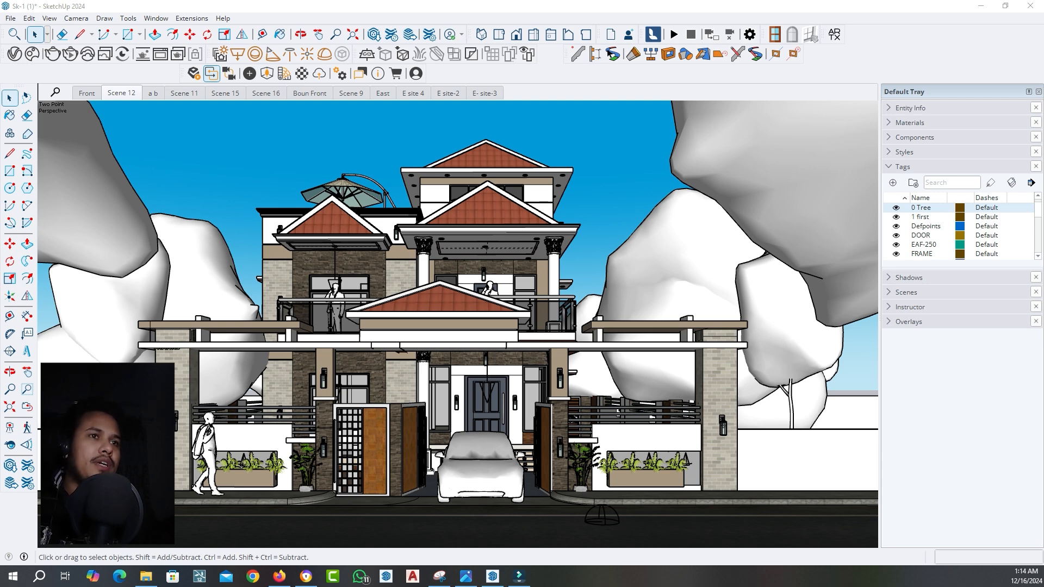
Reopen the V-Ray Asset Editor and place it clear of the house view
{"action": "left_click", "coordinate": [14, 54]}
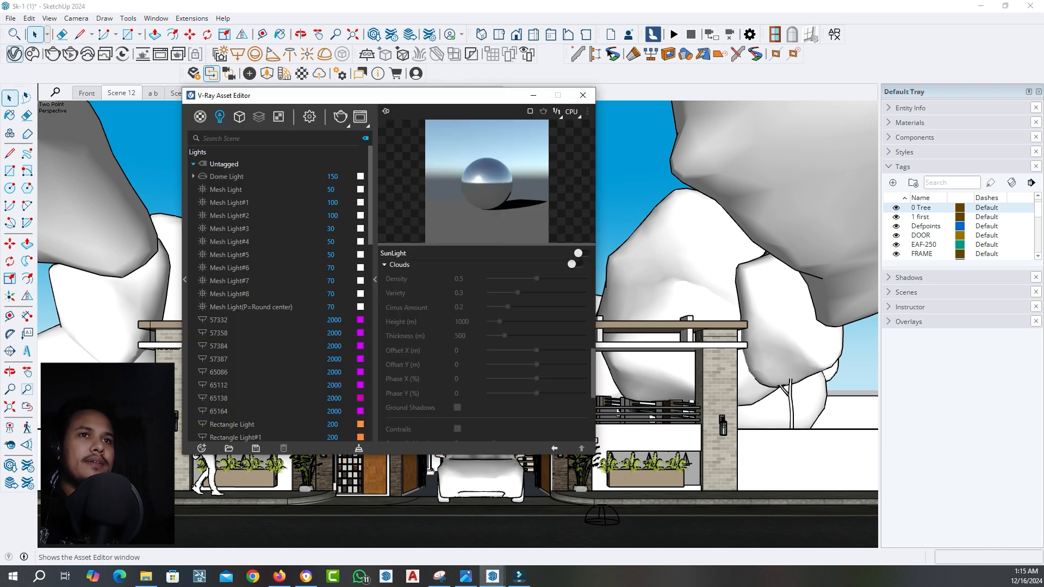
{"action": "left_click_drag", "start_coordinate": [348, 95], "coordinate": [488, 123]}
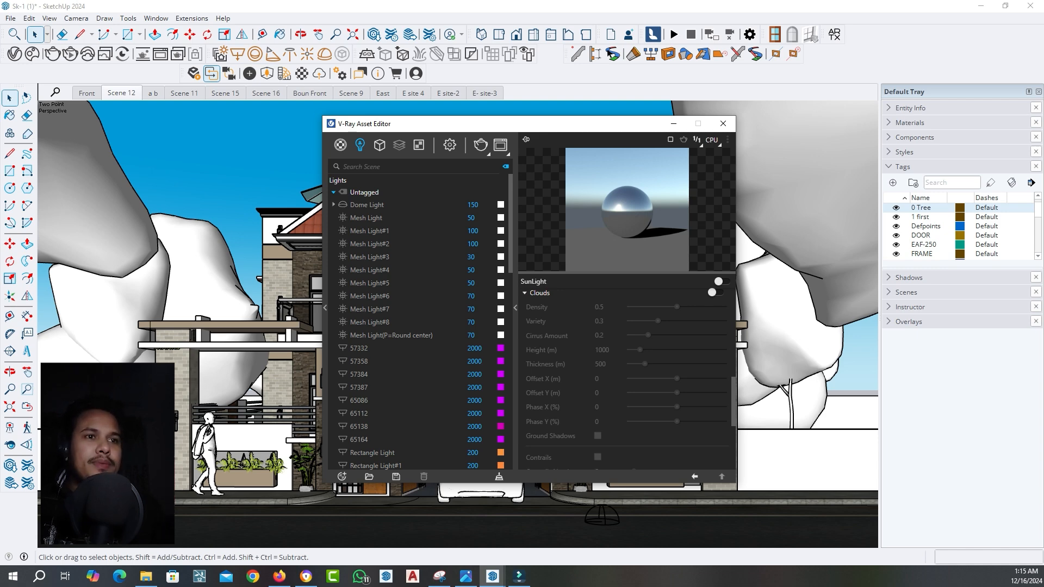
{"action": "mouse_move", "coordinate": [601, 125]}
{"action": "left_mouse_down"}
{"action": "mouse_move", "coordinate": [691, 130]}
{"action": "mouse_move", "coordinate": [910, 104]}
{"action": "left_mouse_up"}
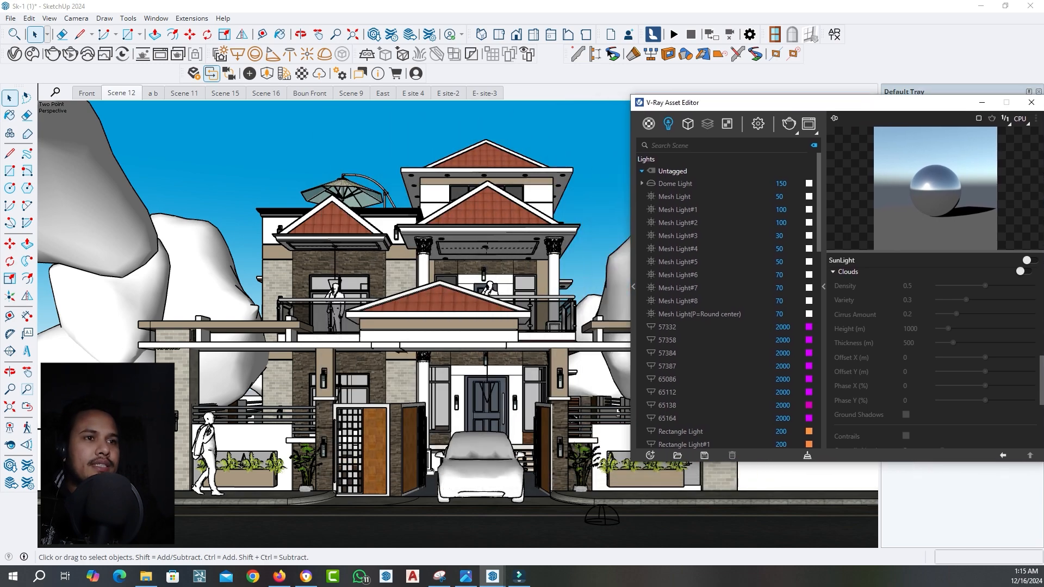
Examine the wall lamps, gate area and roof eave downlights up close, and return to Scene 12
{"action": "scroll", "coordinate": [152, 375], "scroll_direction": "up", "scroll_amount": 5}
{"action": "scroll", "coordinate": [183, 381], "scroll_direction": "up", "scroll_amount": 2}
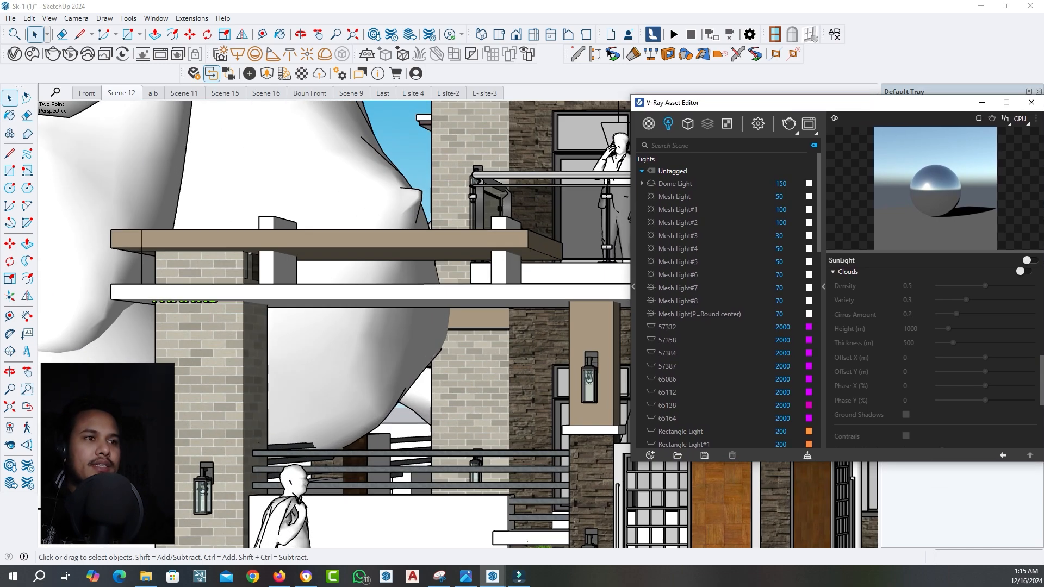
{"action": "scroll", "coordinate": [595, 380], "scroll_direction": "up", "scroll_amount": 3}
{"action": "scroll", "coordinate": [597, 391], "scroll_direction": "down", "scroll_amount": 5}
{"action": "scroll", "coordinate": [598, 391], "scroll_direction": "up", "scroll_amount": 6}
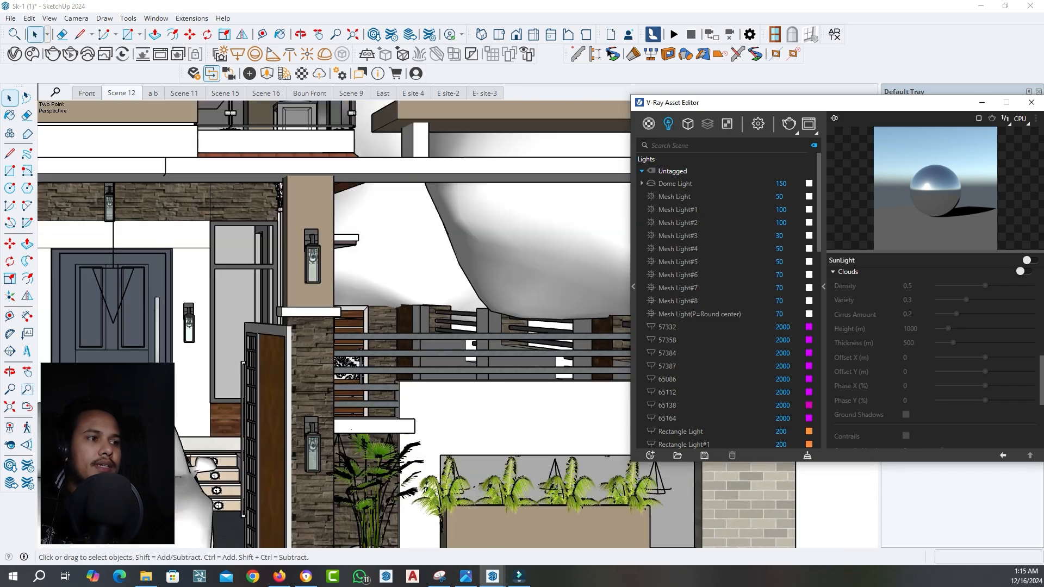
{"action": "scroll", "coordinate": [641, 475], "scroll_direction": "up", "scroll_amount": 3}
{"action": "scroll", "coordinate": [641, 476], "scroll_direction": "down", "scroll_amount": 10}
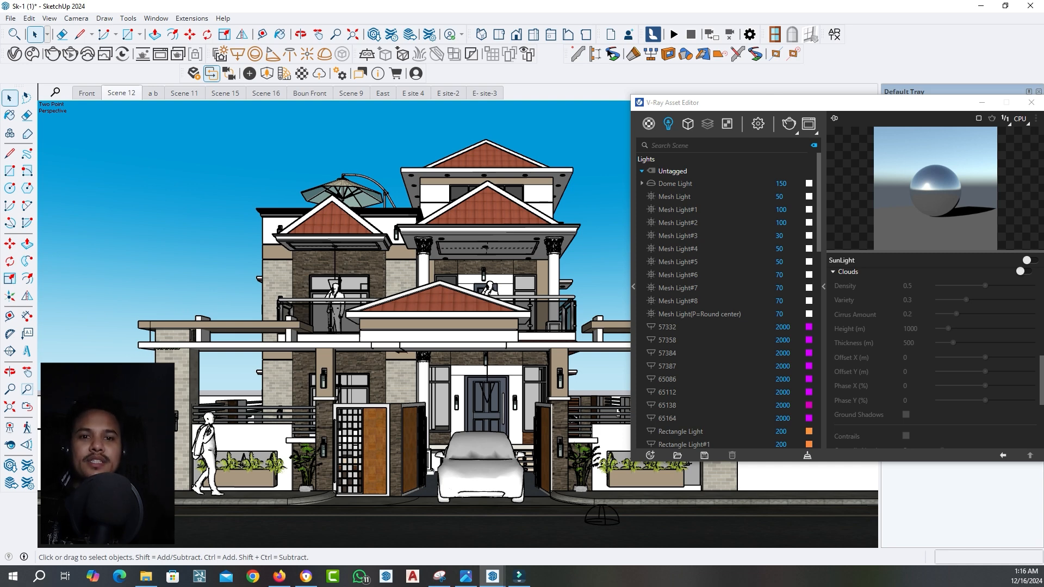
{"action": "scroll", "coordinate": [475, 173], "scroll_direction": "up", "scroll_amount": 8}
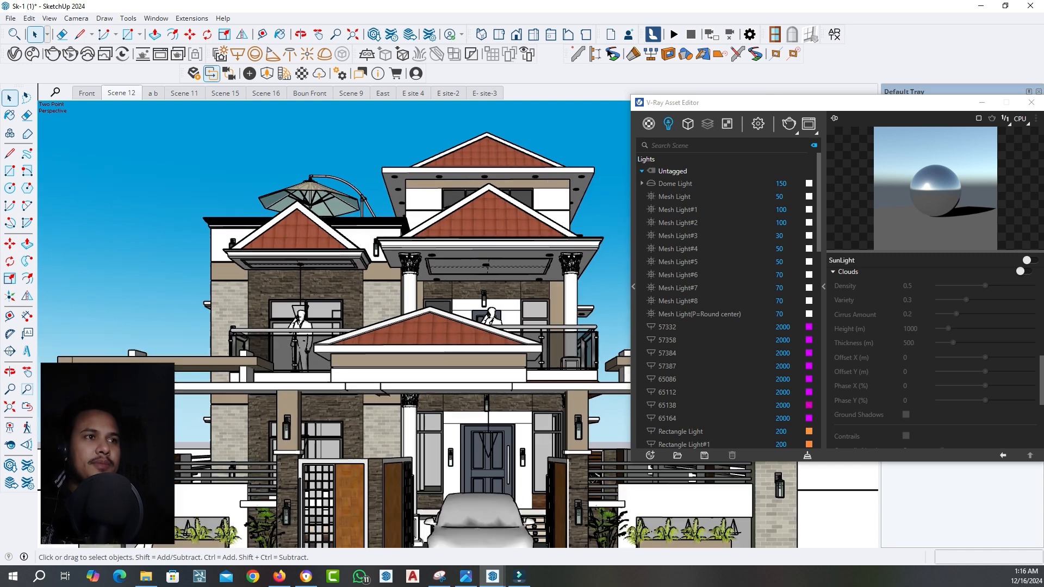
{"action": "scroll", "coordinate": [372, 185], "scroll_direction": "up", "scroll_amount": 4}
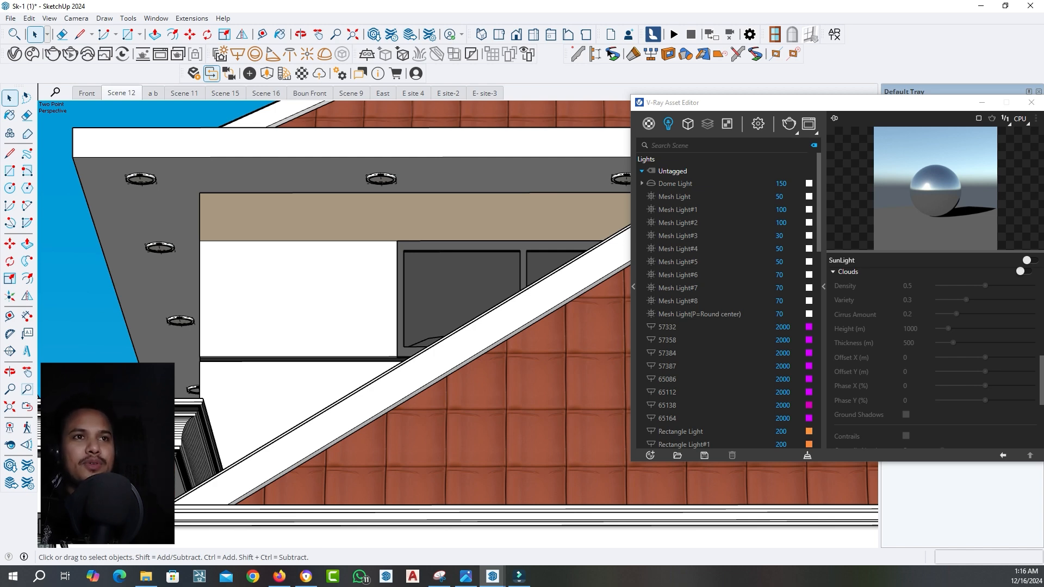
{"action": "left_click", "coordinate": [122, 93]}
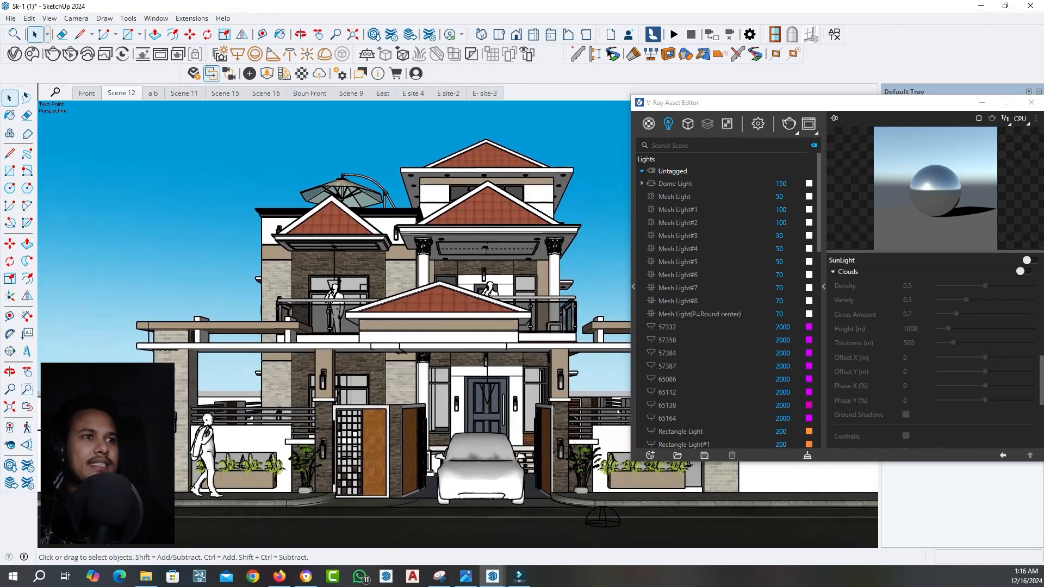
Sample the Bricks Simple 03 200cm material from the boundary gate's brick column and show its settings in the V-Ray Asset Editor
{"action": "left_click_drag", "start_coordinate": [772, 102], "coordinate": [342, 106]}
{"action": "left_click", "coordinate": [10, 116]}
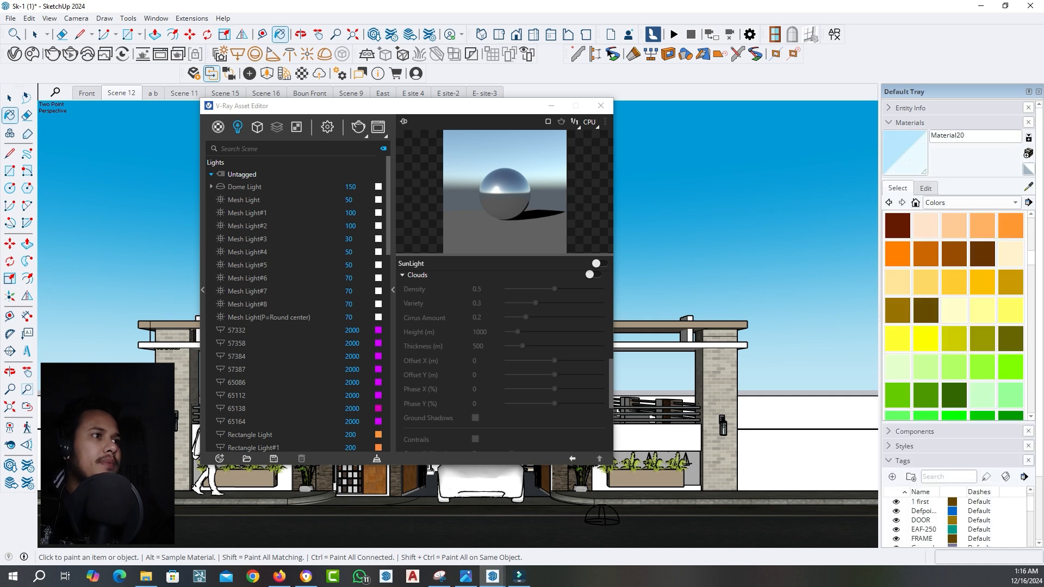
{"action": "left_click", "coordinate": [1028, 187]}
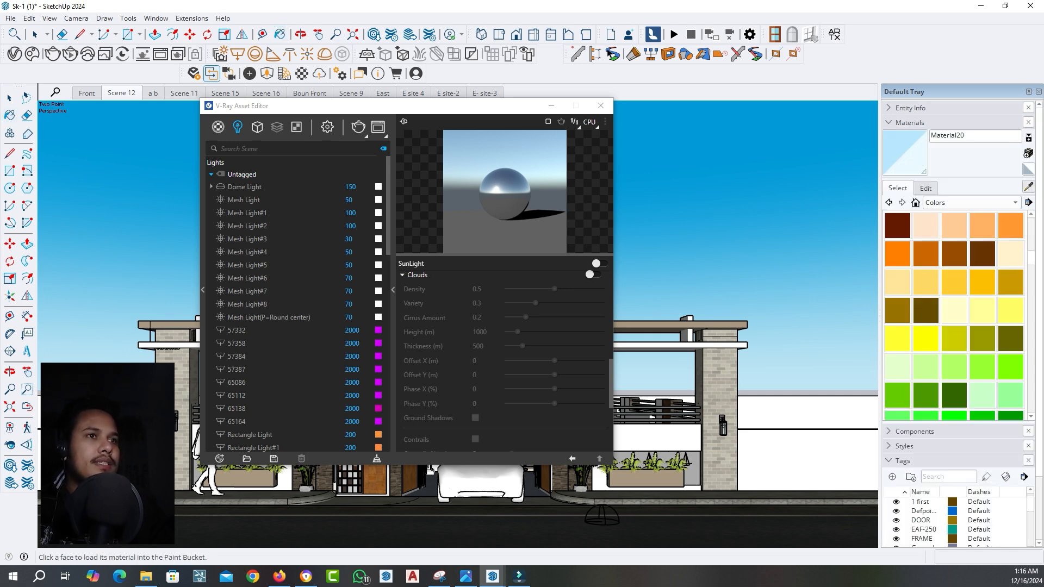
{"action": "left_click_drag", "start_coordinate": [381, 106], "coordinate": [555, 107]}
{"action": "scroll", "coordinate": [178, 392], "scroll_direction": "up", "scroll_amount": 4}
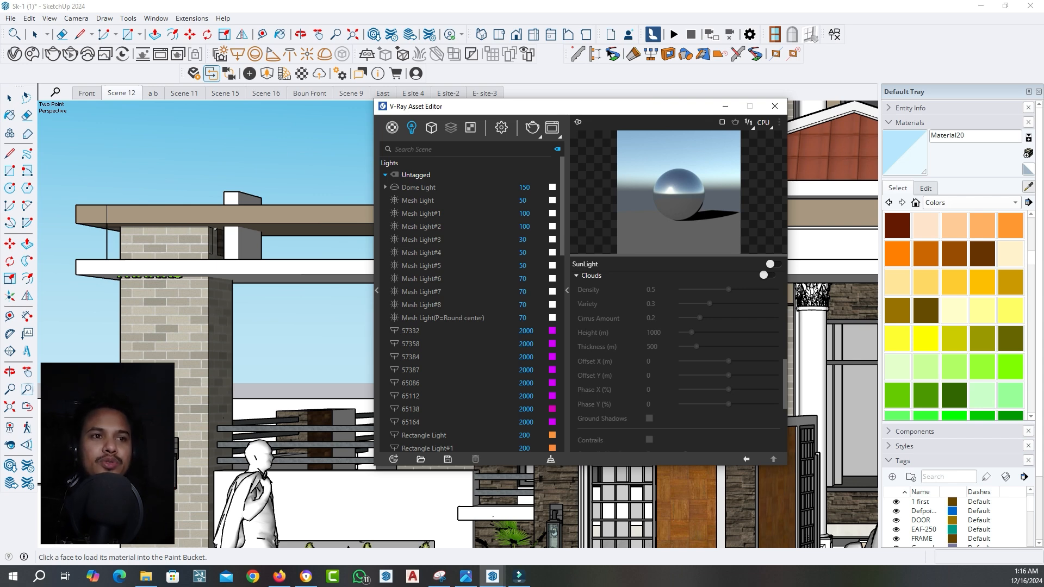
{"action": "left_click", "coordinate": [165, 321]}
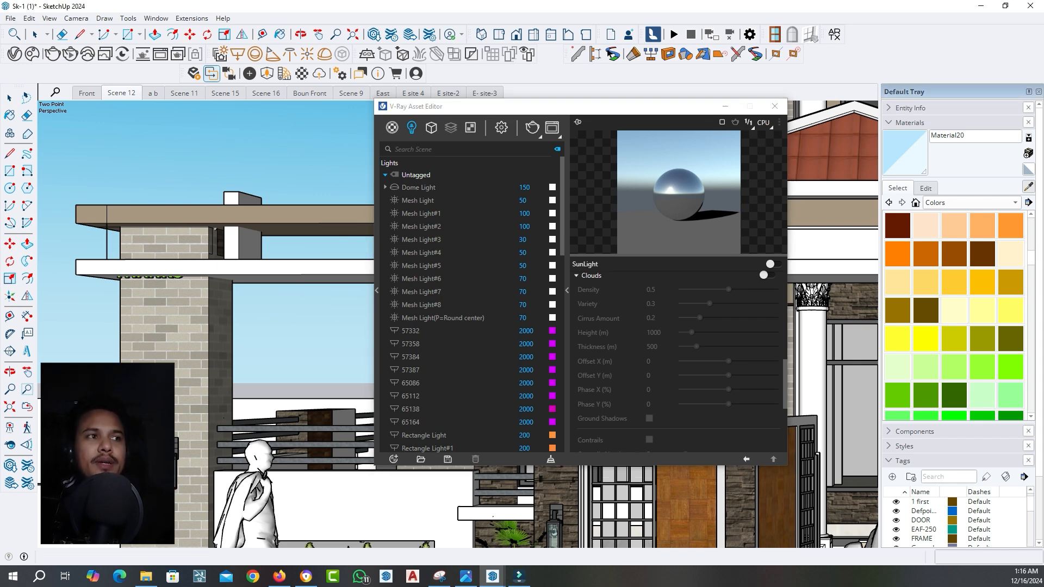
{"action": "left_click_drag", "start_coordinate": [511, 106], "coordinate": [426, 102]}
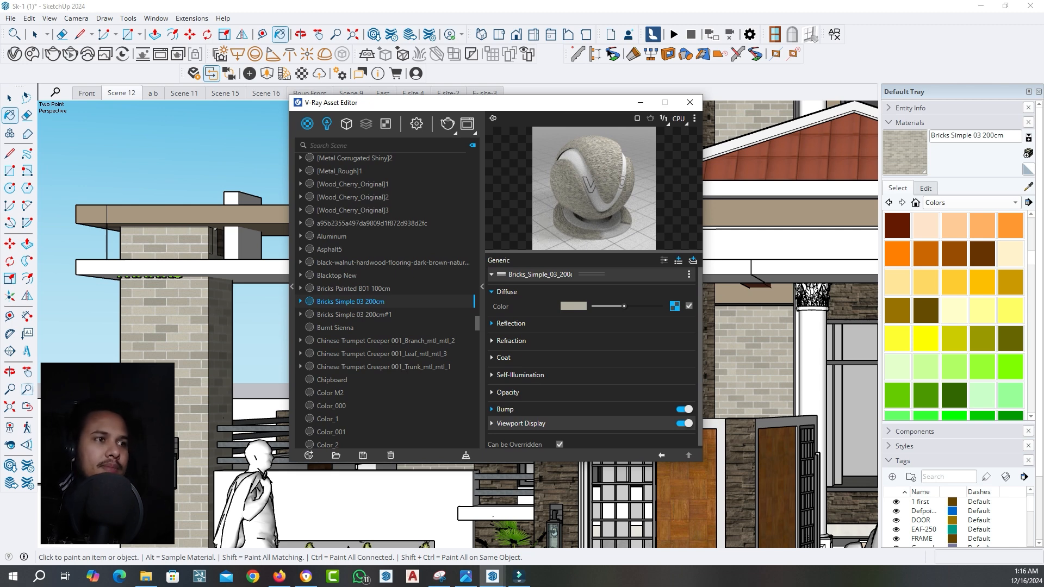
Review the reflection settings of Bricks Simple 03 200cm and set its bump mode to Normal Map
{"action": "left_click", "coordinate": [510, 323]}
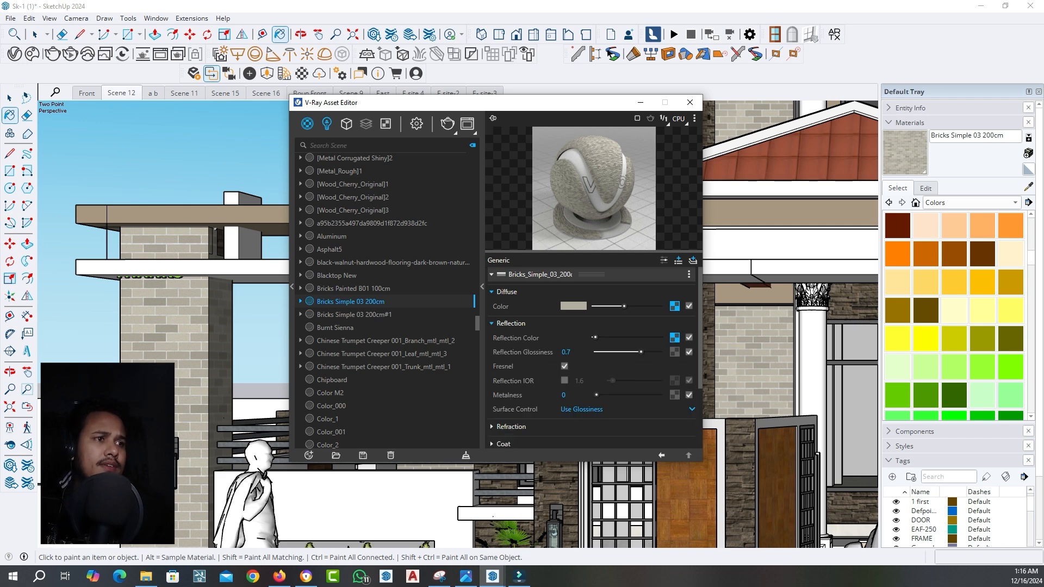
{"action": "left_click", "coordinate": [510, 323]}
{"action": "scroll", "coordinate": [591, 354], "scroll_direction": "down", "scroll_amount": 1}
{"action": "left_click", "coordinate": [582, 407]}
{"action": "scroll", "coordinate": [583, 382], "scroll_direction": "down", "scroll_amount": 1}
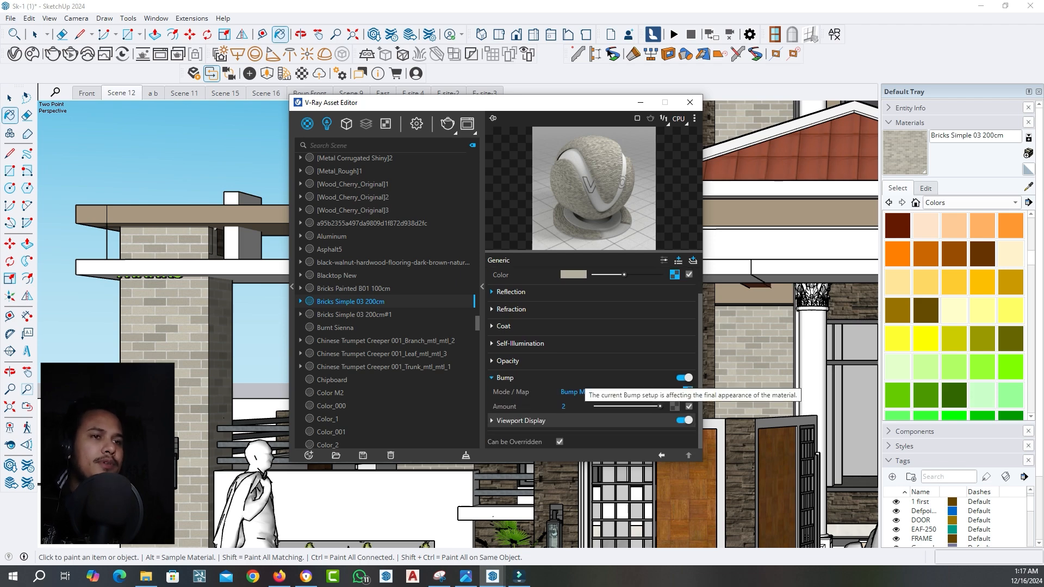
{"action": "scroll", "coordinate": [141, 393], "scroll_direction": "up", "scroll_amount": 10}
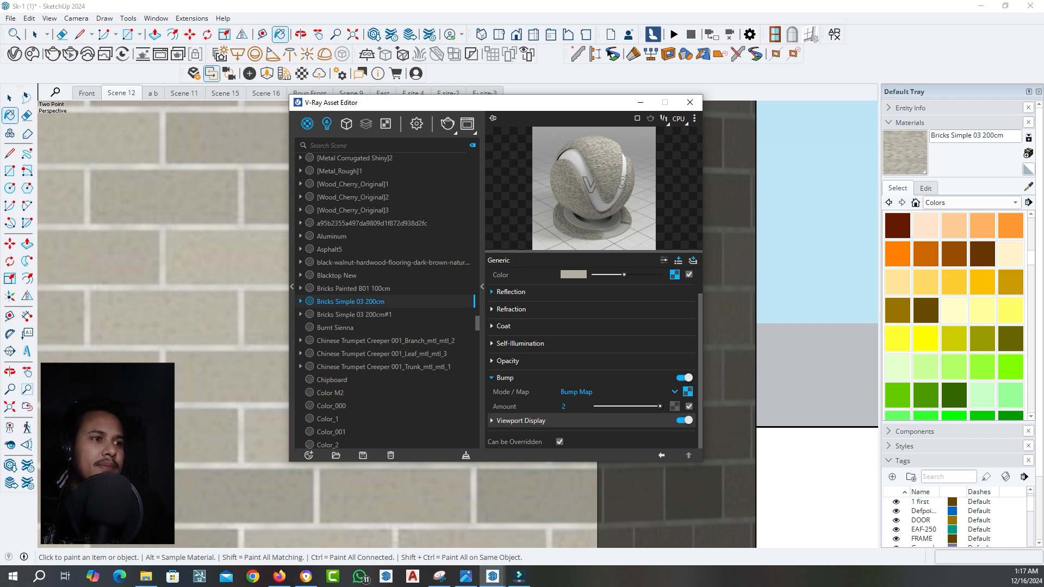
{"action": "left_click", "coordinate": [617, 391]}
{"action": "left_click", "coordinate": [579, 421]}
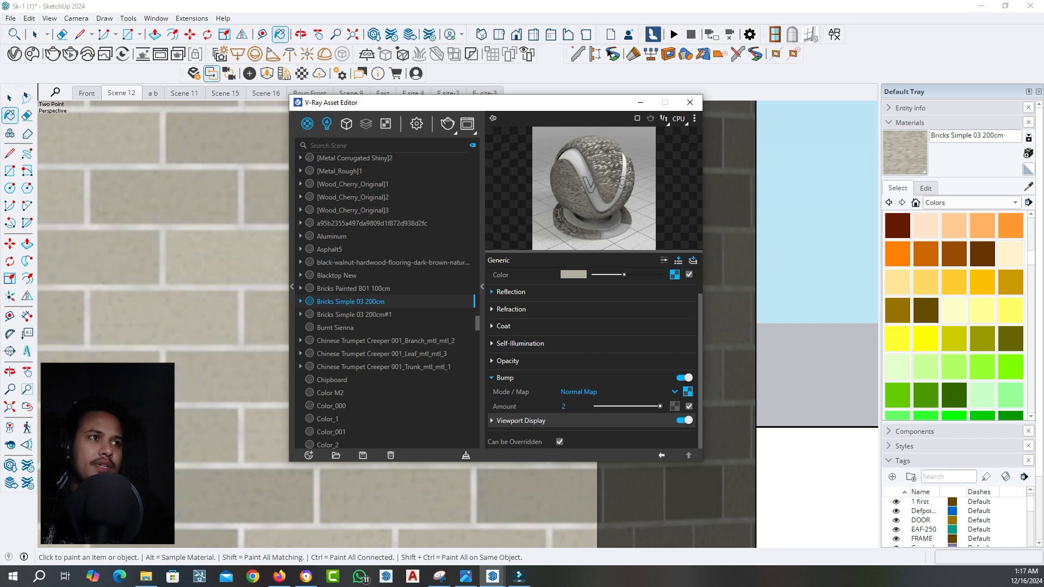
Sample the dark stone cladding material from the house wall and show its settings in the V-Ray Asset Editor
{"action": "scroll", "coordinate": [163, 393], "scroll_direction": "down", "scroll_amount": 3}
{"action": "scroll", "coordinate": [163, 393], "scroll_direction": "down", "scroll_amount": 9}
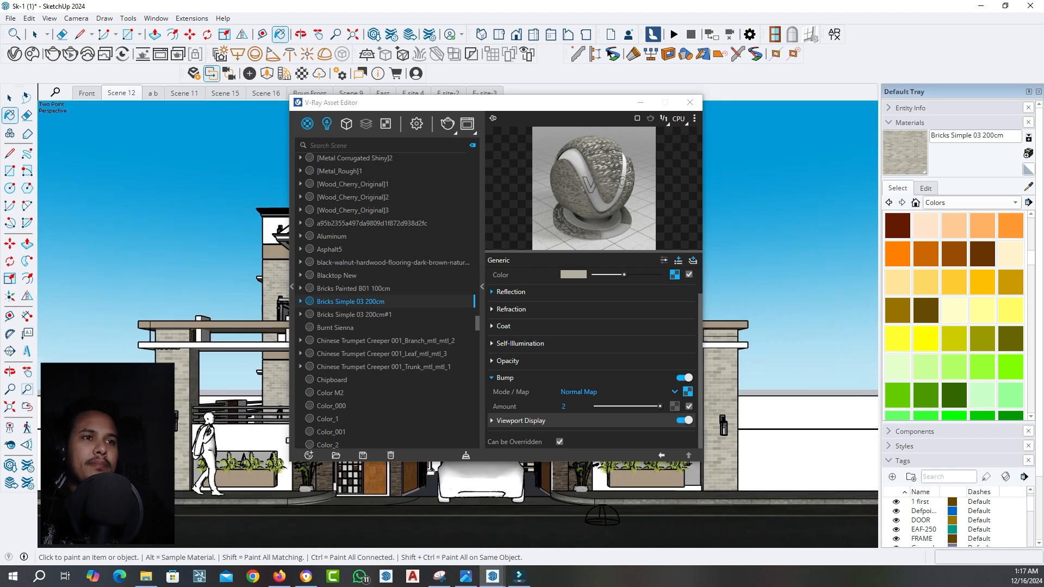
{"action": "left_click_drag", "start_coordinate": [424, 104], "coordinate": [531, 102]}
{"action": "scroll", "coordinate": [310, 382], "scroll_direction": "up", "scroll_amount": 5}
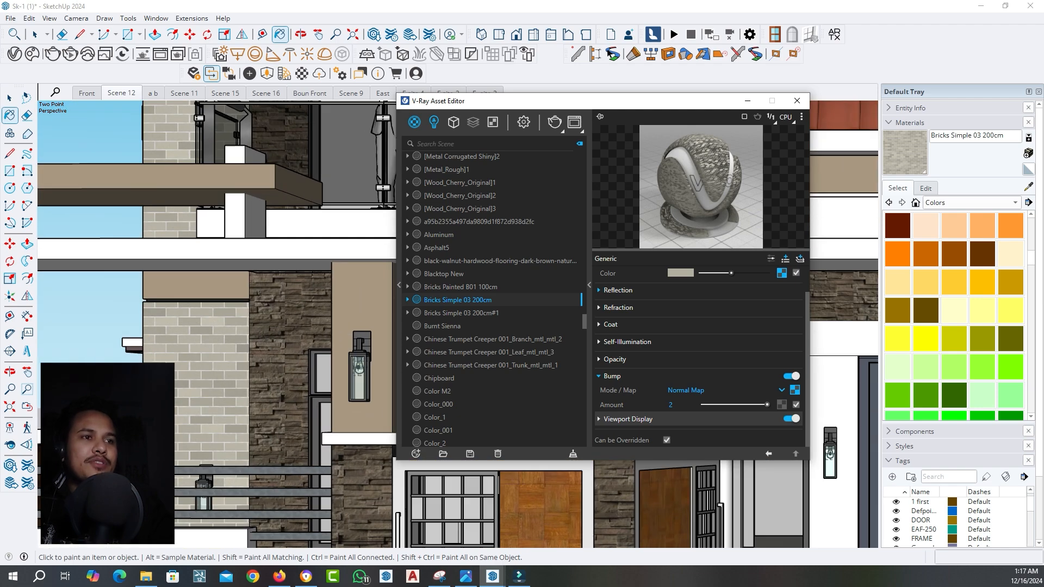
{"action": "scroll", "coordinate": [290, 302], "scroll_direction": "up", "scroll_amount": 3, "text": "alt"}
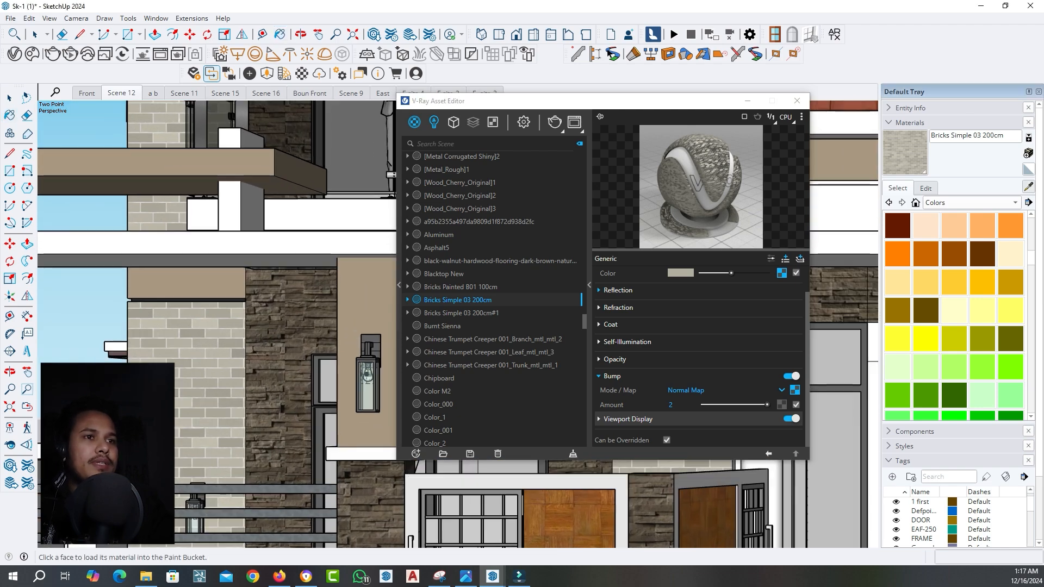
{"action": "left_click", "coordinate": [289, 302], "text": "alt"}
{"action": "left_click_drag", "start_coordinate": [544, 100], "coordinate": [364, 87]}
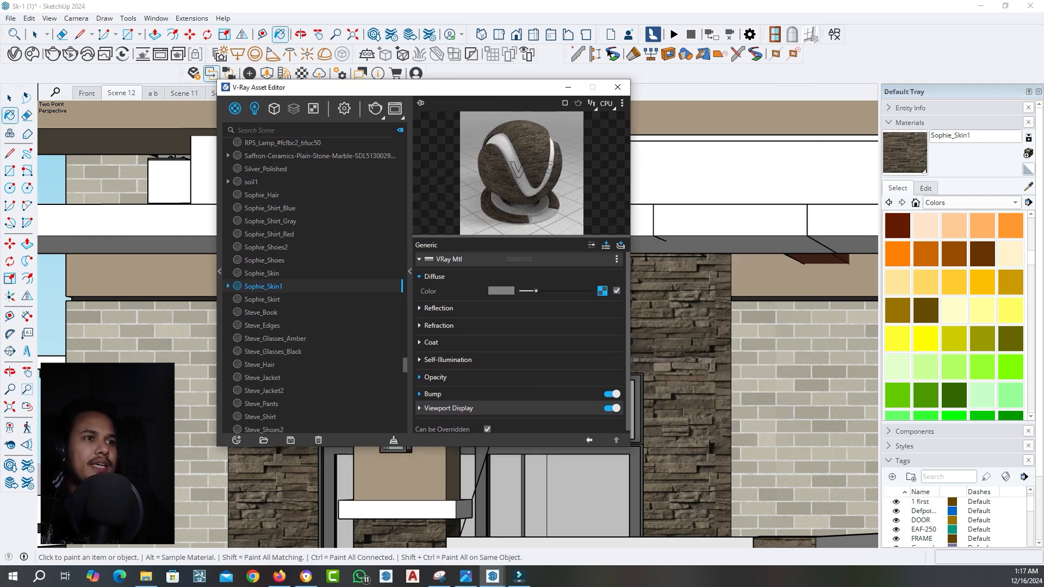
Set the stone cladding material's bump mode to Normal Map and raise its bump amount to 2
{"action": "scroll", "coordinate": [433, 392], "scroll_direction": "down", "scroll_amount": 1}
{"action": "left_click", "coordinate": [433, 392]}
{"action": "scroll", "coordinate": [433, 392], "scroll_direction": "down", "scroll_amount": 2}
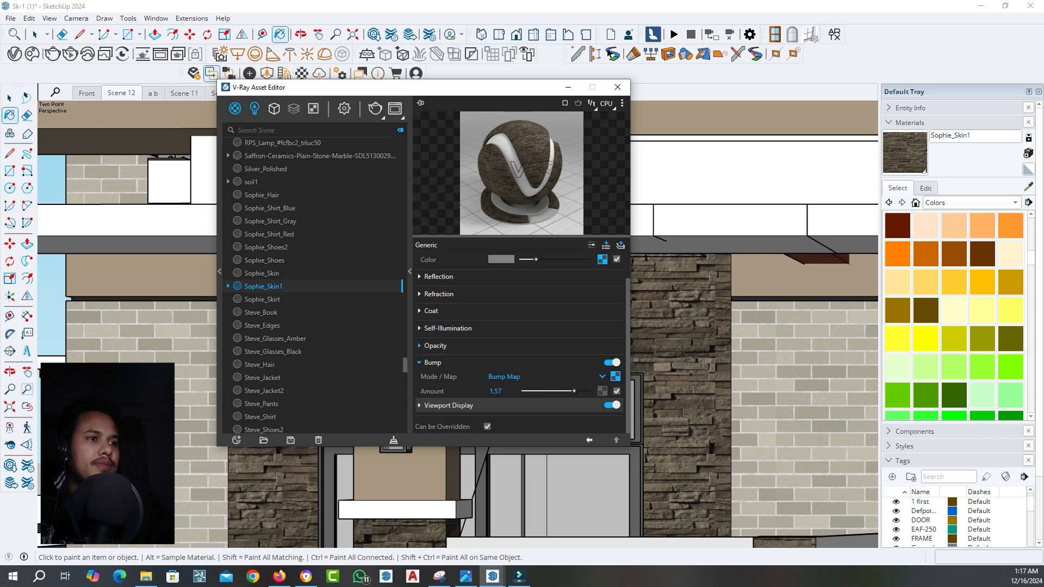
{"action": "left_click", "coordinate": [505, 377]}
{"action": "left_click", "coordinate": [507, 404]}
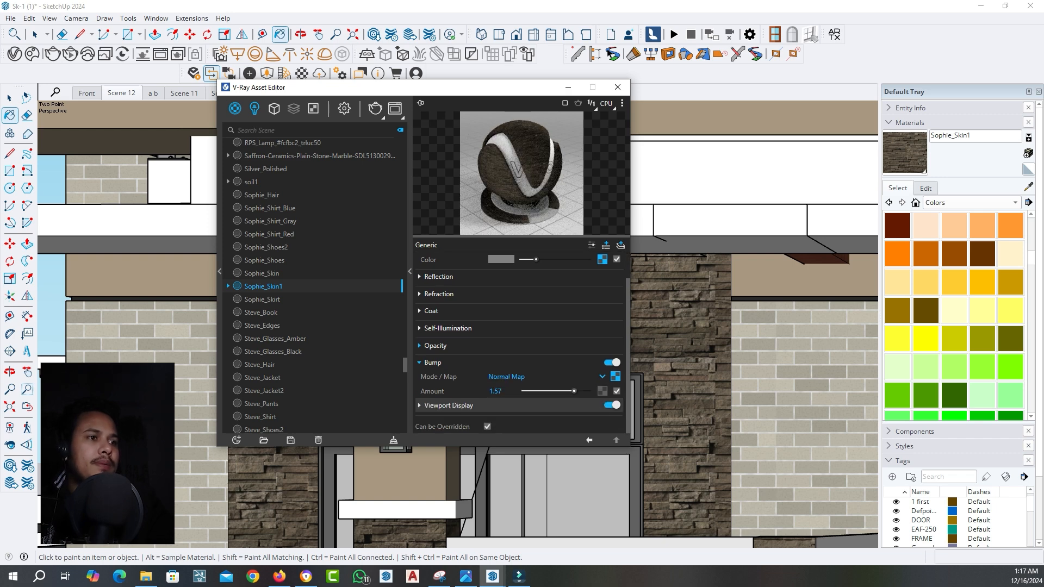
{"action": "left_click_drag", "start_coordinate": [574, 391], "coordinate": [589, 391]}
Return to Scene 12 and sample the Wall Paint Fine Grain 01 White 100cm#1 material from the white facade
{"action": "mouse_move", "coordinate": [402, 88]}
{"action": "left_mouse_down"}
{"action": "mouse_move", "coordinate": [432, 105]}
{"action": "mouse_move", "coordinate": [565, 106]}
{"action": "left_mouse_up"}
{"action": "left_click", "coordinate": [121, 93]}
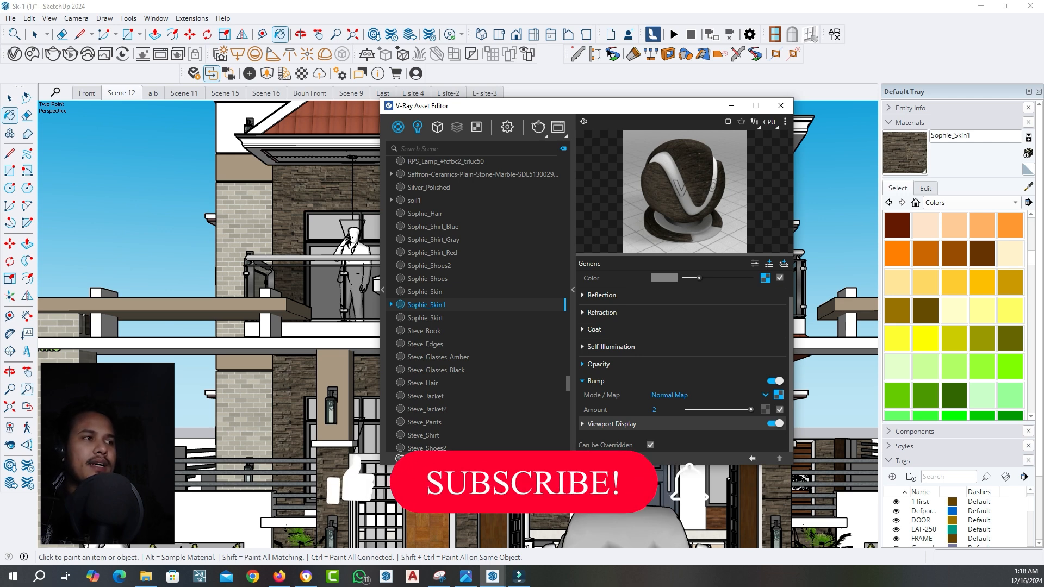
{"action": "left_click", "coordinate": [1028, 186]}
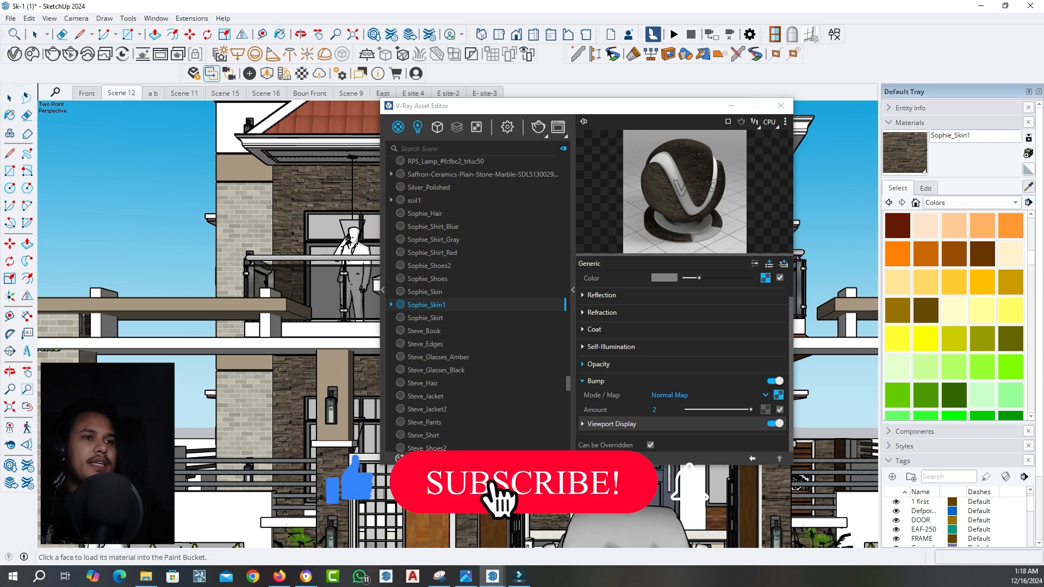
{"action": "mouse_move", "coordinate": [659, 107]}
{"action": "left_mouse_down"}
{"action": "mouse_move", "coordinate": [708, 112]}
{"action": "mouse_move", "coordinate": [602, 129]}
{"action": "mouse_move", "coordinate": [602, 151]}
{"action": "left_mouse_up"}
{"action": "left_click", "coordinate": [1028, 186]}
{"action": "left_click", "coordinate": [452, 140]}
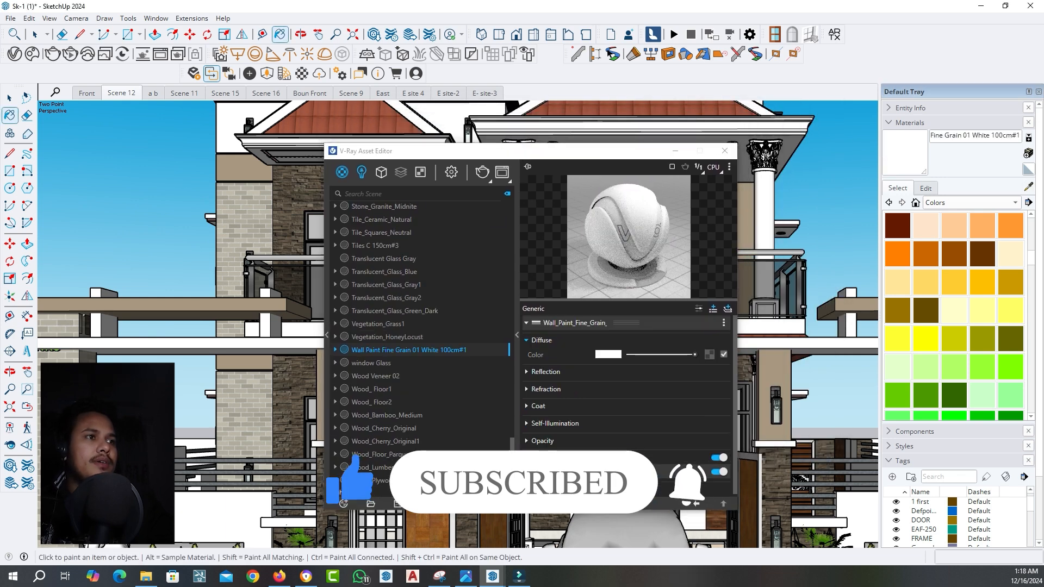
{"action": "left_click_drag", "start_coordinate": [467, 151], "coordinate": [379, 81]}
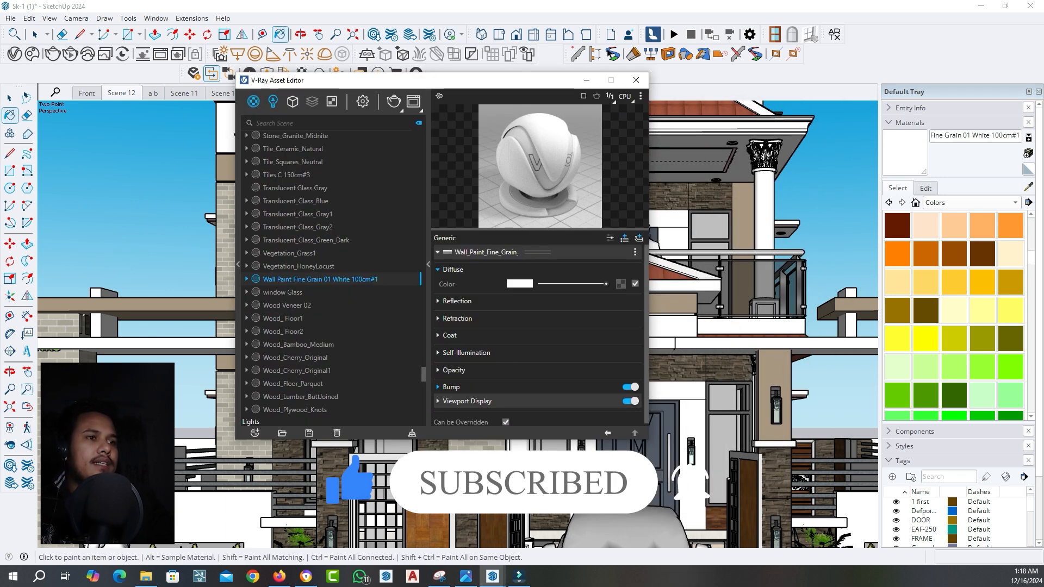
Review the reflection and refraction settings of the white wall paint material
{"action": "left_click", "coordinate": [457, 301]}
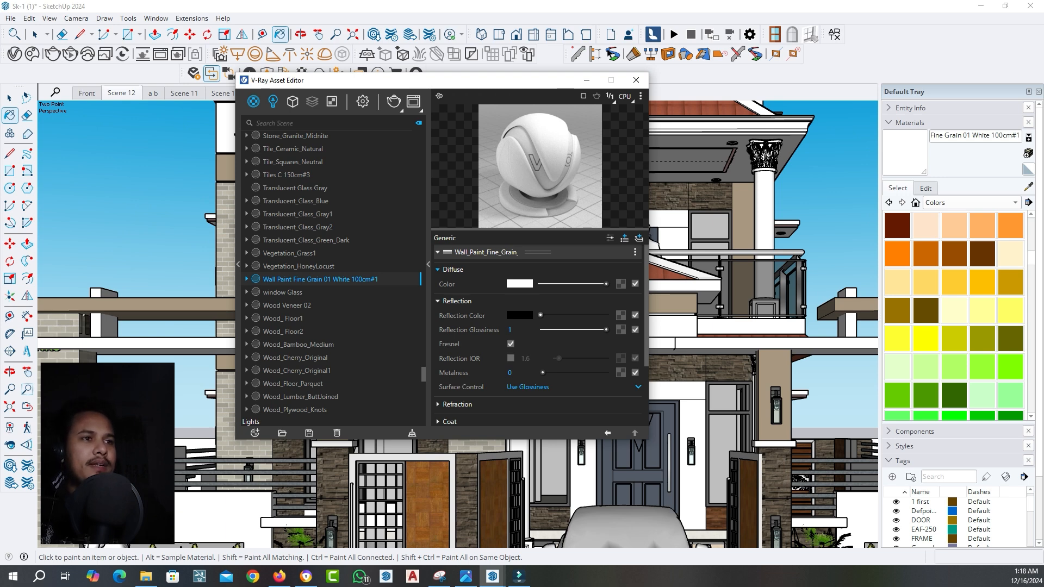
{"action": "left_click", "coordinate": [457, 301]}
{"action": "left_click", "coordinate": [457, 318]}
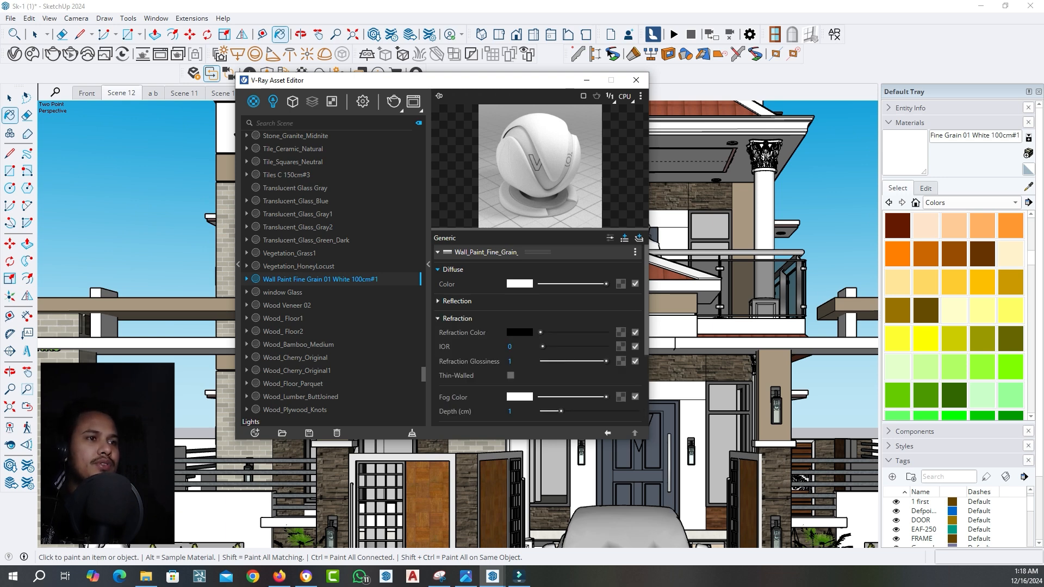
{"action": "left_click", "coordinate": [457, 318]}
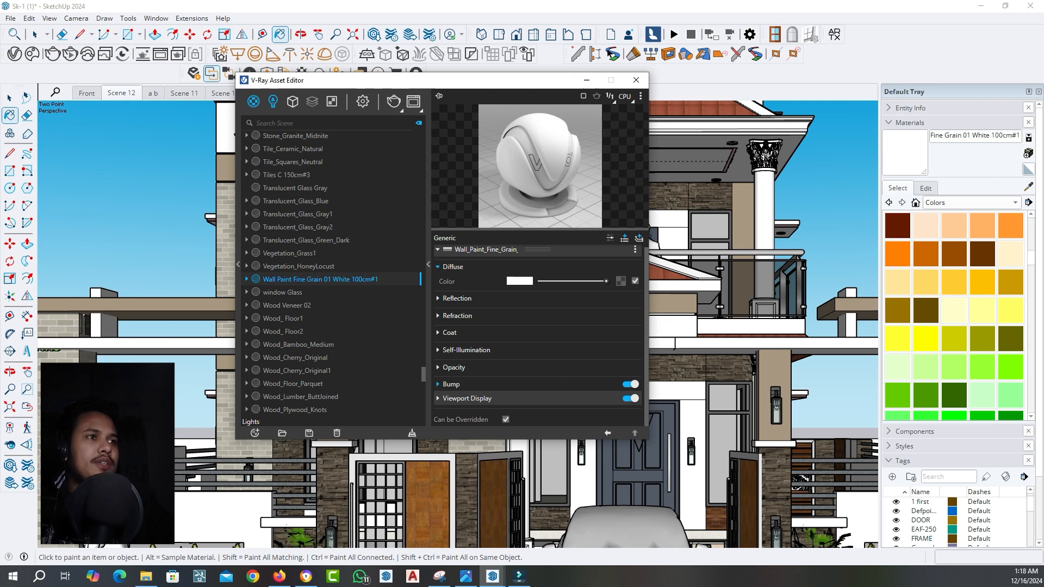
Sample the beige Resene Bronco BR70-026-074 paint from the gate pillar and make it editable as a V-Ray material
{"action": "left_click_drag", "start_coordinate": [543, 80], "coordinate": [504, 284]}
{"action": "left_click", "coordinate": [1028, 187]}
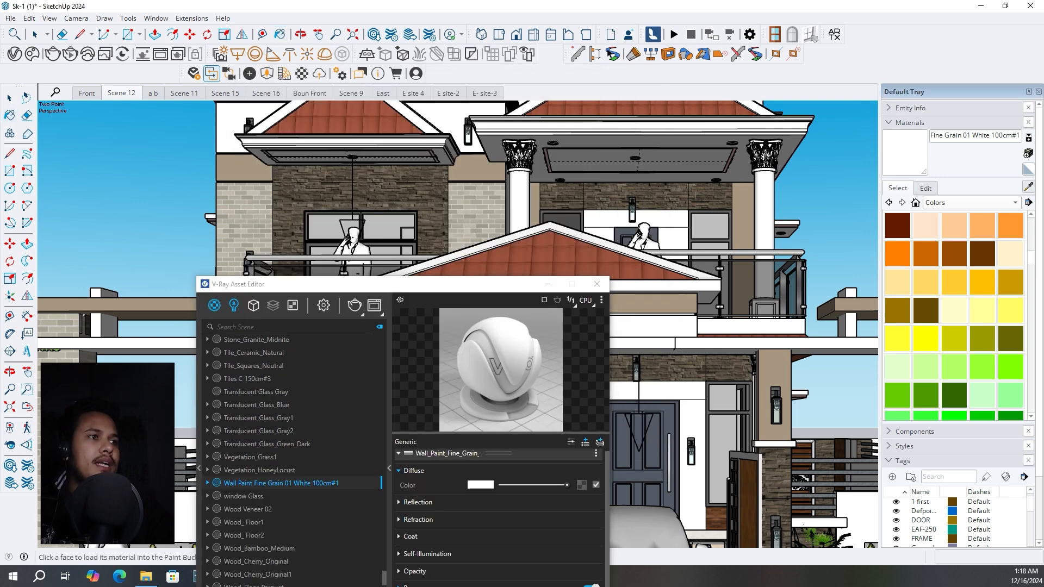
{"action": "left_click_drag", "start_coordinate": [440, 285], "coordinate": [611, 286]}
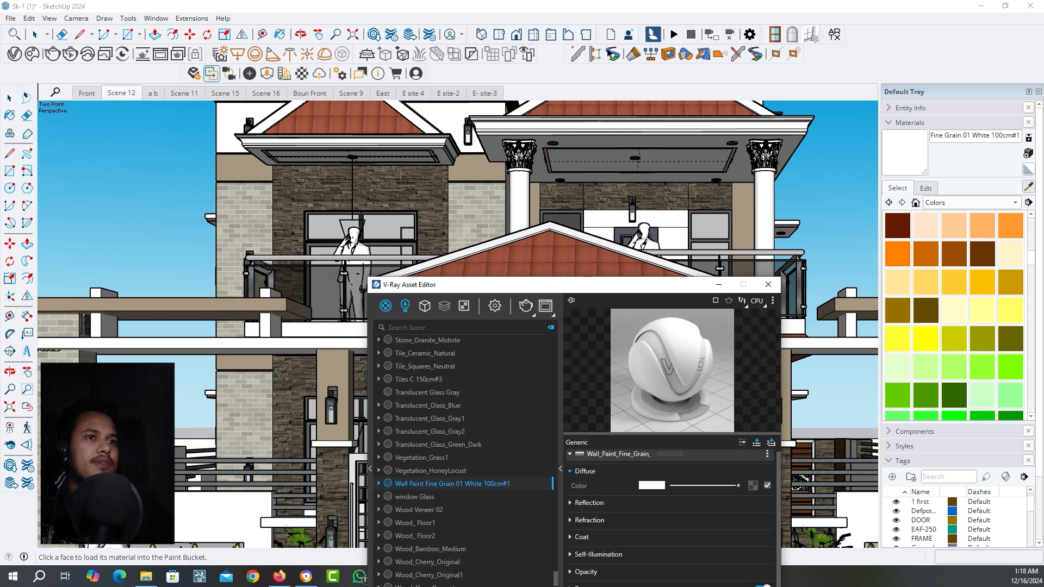
{"action": "left_click", "coordinate": [333, 372]}
{"action": "left_click_drag", "start_coordinate": [478, 285], "coordinate": [337, 154]}
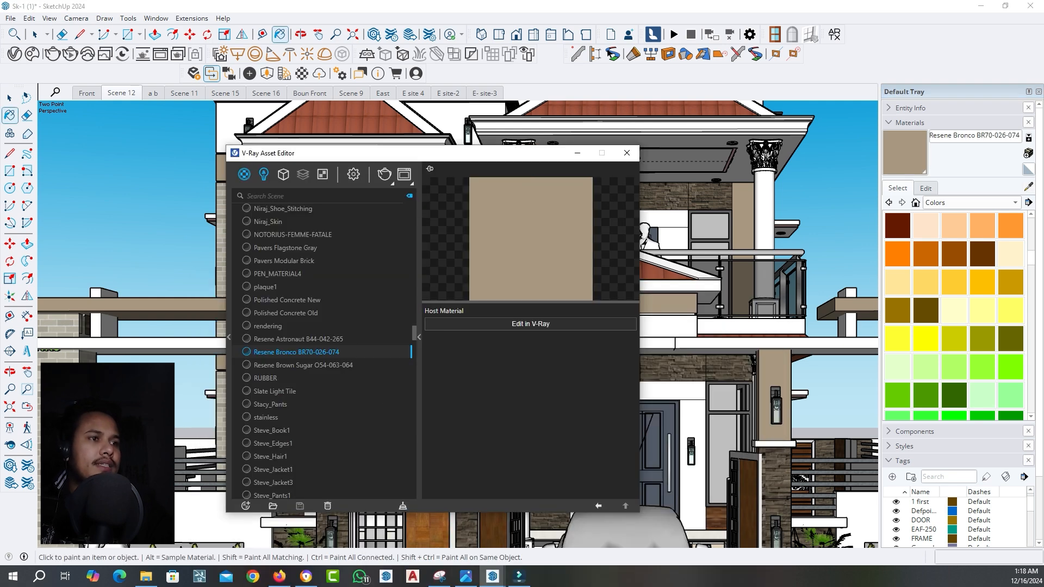
{"action": "left_click", "coordinate": [530, 324]}
{"action": "left_click_drag", "start_coordinate": [477, 154], "coordinate": [428, 112]}
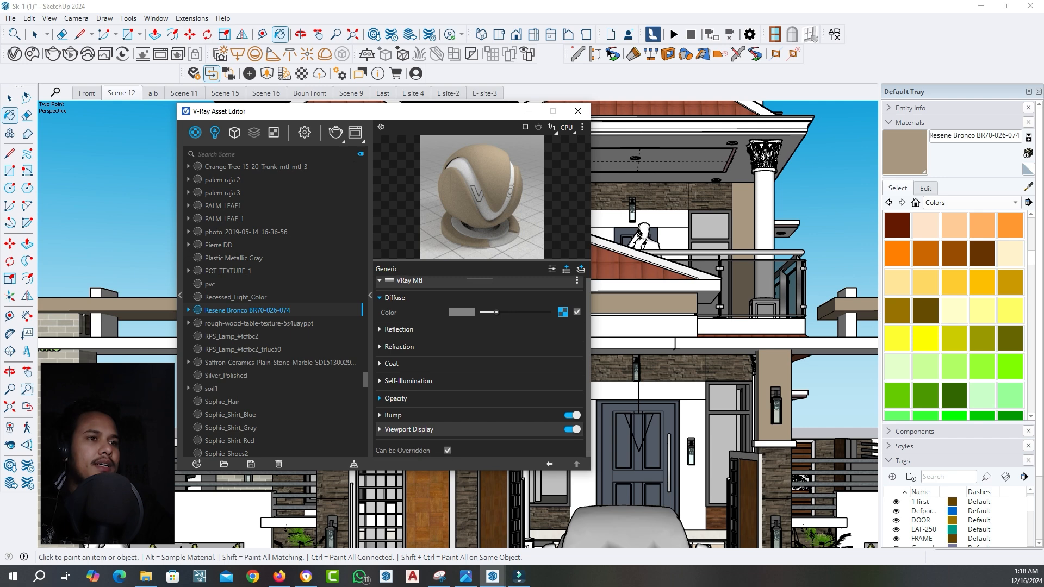
Review the reflection, refraction and coat settings of the Resene Bronco paint material
{"action": "left_click", "coordinate": [398, 330]}
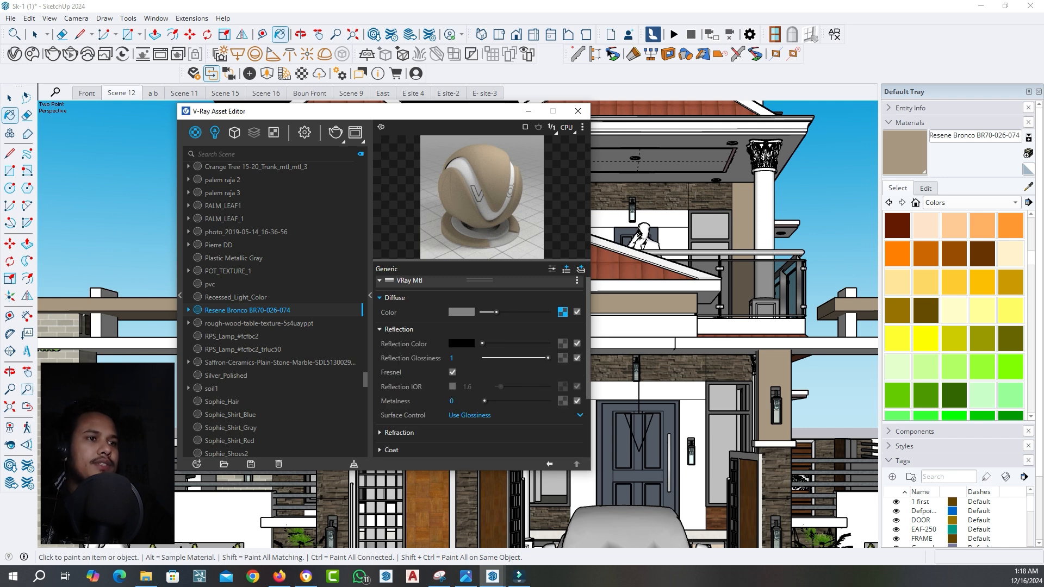
{"action": "left_click", "coordinate": [398, 432]}
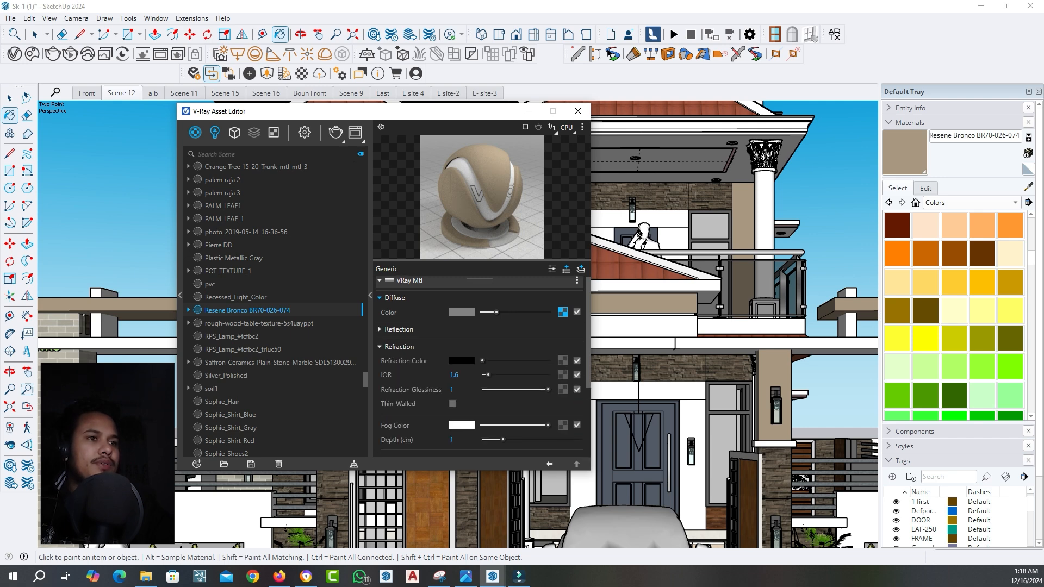
{"action": "left_click", "coordinate": [398, 347]}
{"action": "left_click", "coordinate": [392, 363]}
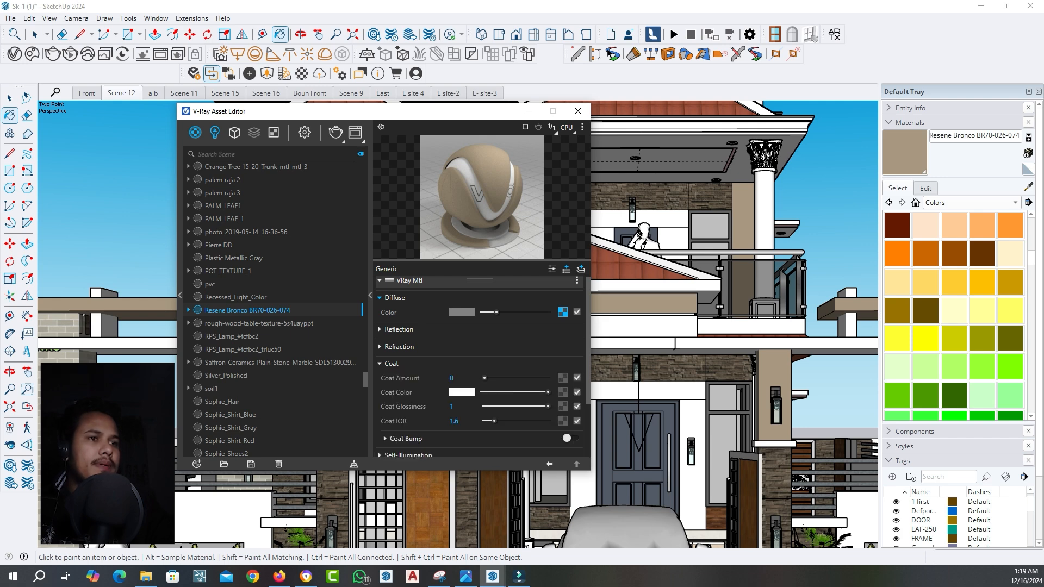
{"action": "left_click", "coordinate": [391, 363]}
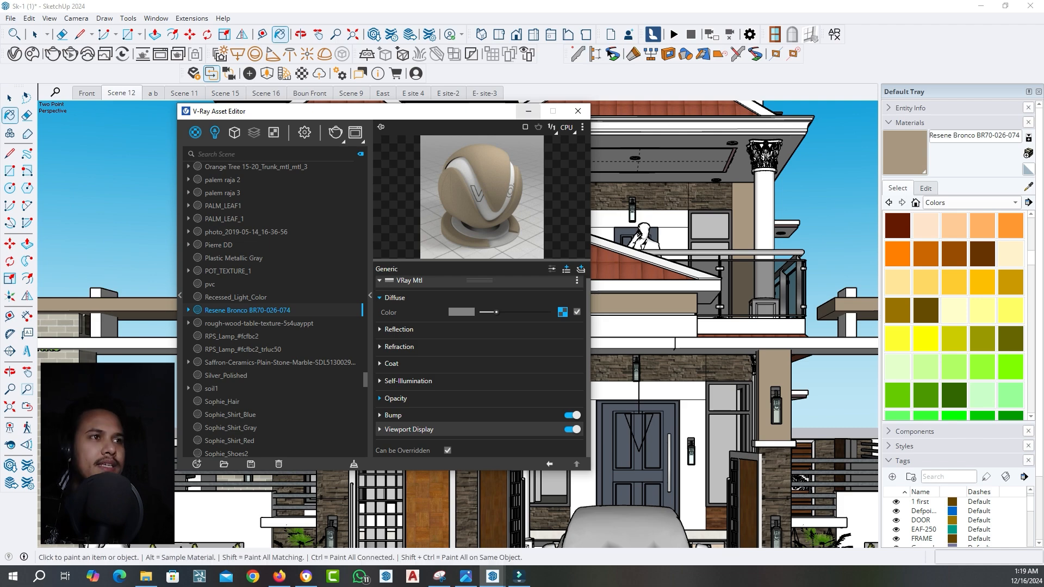
Sample the red roof tile material from the upper gable and show its settings in the V-Ray Asset Editor
{"action": "left_click_drag", "start_coordinate": [499, 118], "coordinate": [536, 283]}
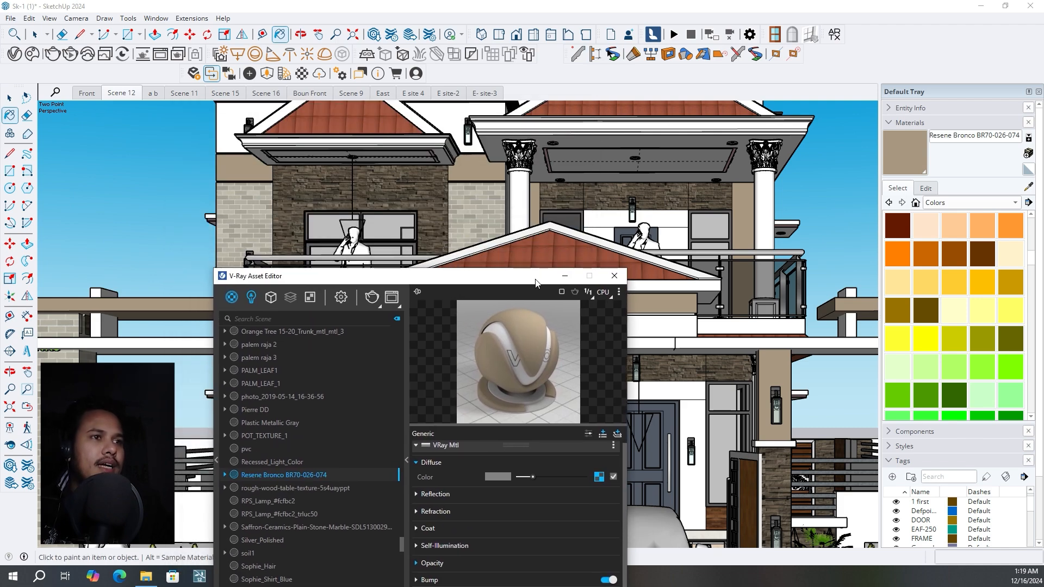
{"action": "scroll", "coordinate": [473, 228], "scroll_direction": "down", "scroll_amount": 5}
{"action": "mouse_move", "coordinate": [448, 281]}
{"action": "left_mouse_down"}
{"action": "mouse_move", "coordinate": [777, 142]}
{"action": "mouse_move", "coordinate": [830, 148]}
{"action": "mouse_move", "coordinate": [832, 158]}
{"action": "mouse_move", "coordinate": [625, 60]}
{"action": "mouse_move", "coordinate": [795, 118]}
{"action": "mouse_move", "coordinate": [543, 242]}
{"action": "mouse_move", "coordinate": [472, 346]}
{"action": "left_mouse_up"}
{"action": "scroll", "coordinate": [498, 203], "scroll_direction": "up", "scroll_amount": 6}
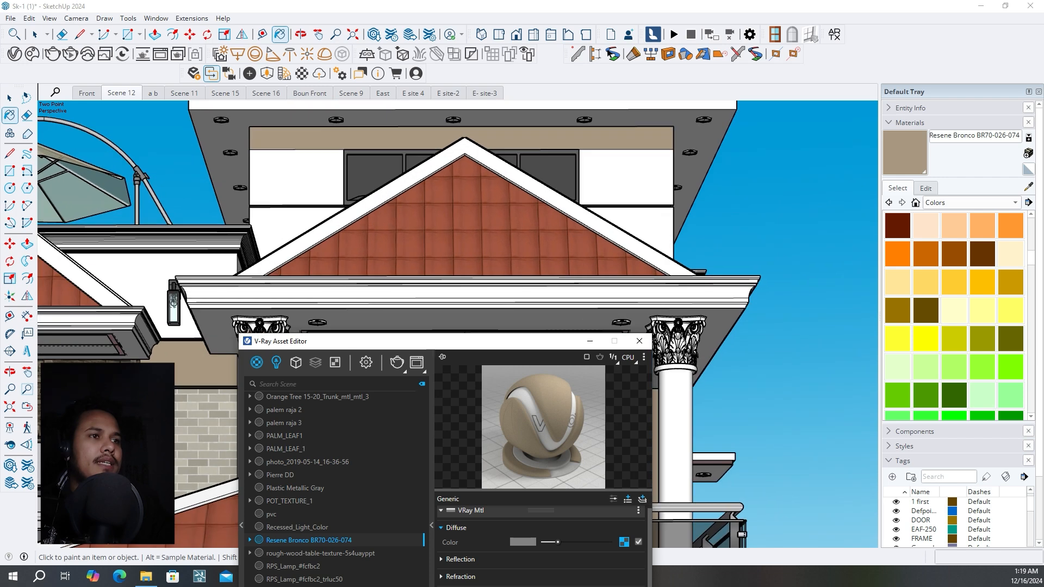
{"action": "left_click", "coordinate": [498, 203], "text": "alt"}
{"action": "left_click_drag", "start_coordinate": [510, 341], "coordinate": [452, 166]}
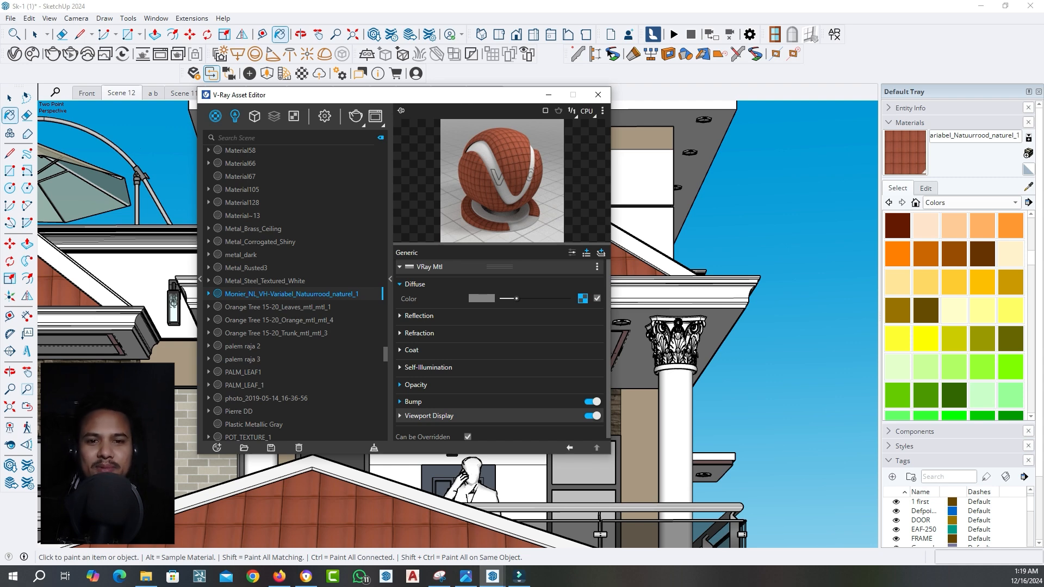
Examine the gable's roof tiles up close and review the tile material's bump, reflection and refraction settings
{"action": "left_click_drag", "start_coordinate": [337, 95], "coordinate": [540, 295]}
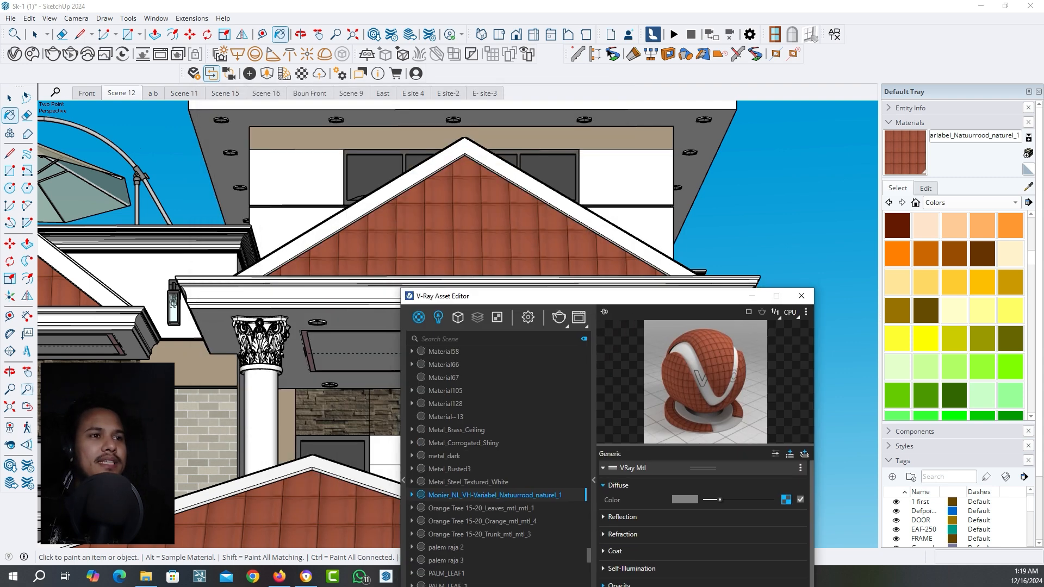
{"action": "scroll", "coordinate": [337, 236], "scroll_direction": "up", "scroll_amount": 6}
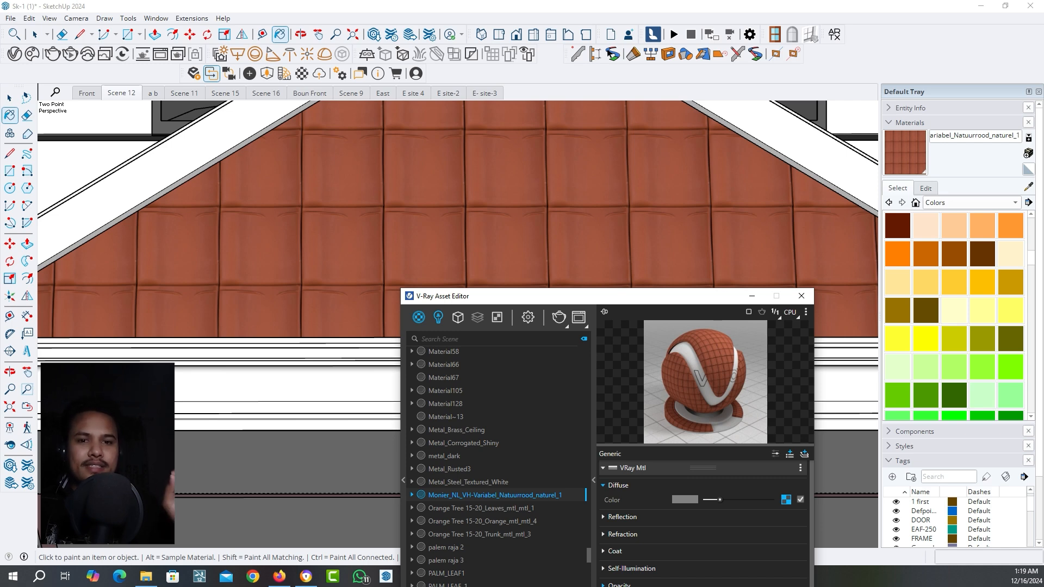
{"action": "left_click_drag", "start_coordinate": [576, 292], "coordinate": [460, 168]}
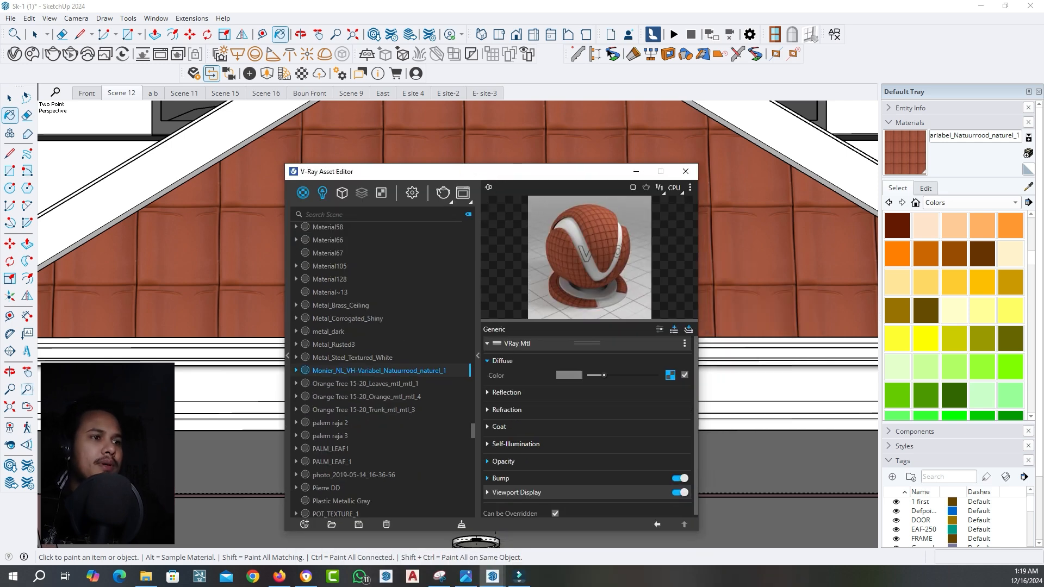
{"action": "scroll", "coordinate": [587, 427], "scroll_direction": "down", "scroll_amount": 1}
{"action": "left_click", "coordinate": [500, 475]}
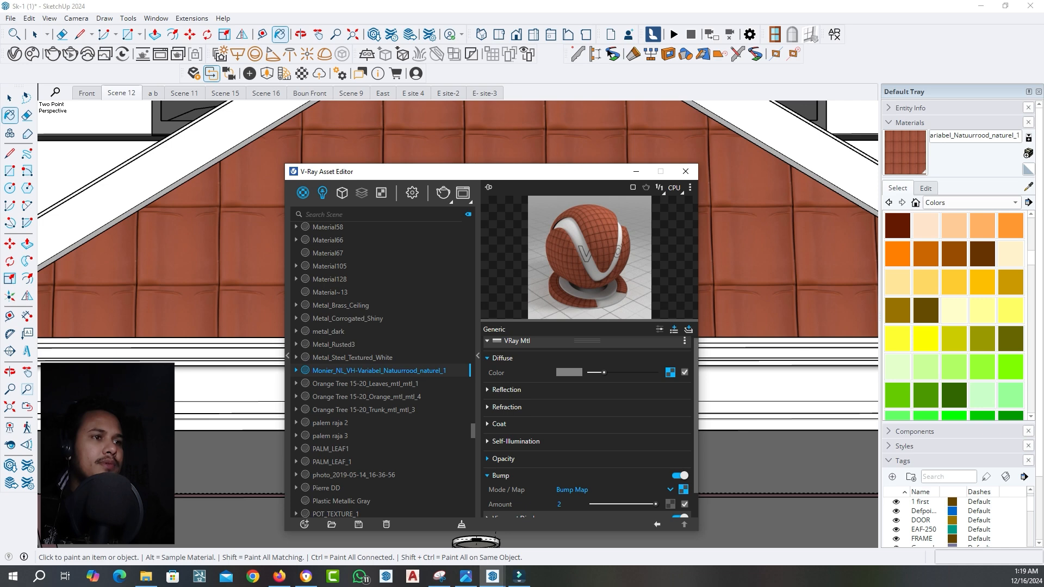
{"action": "left_click_drag", "start_coordinate": [468, 172], "coordinate": [431, 116]}
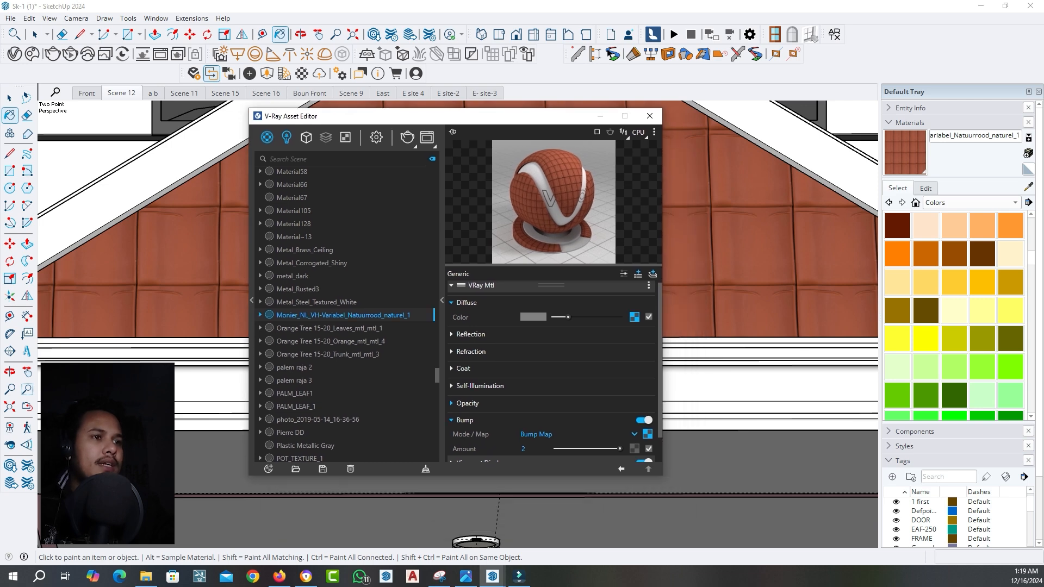
{"action": "left_click", "coordinate": [464, 420]}
{"action": "left_click", "coordinate": [470, 335]}
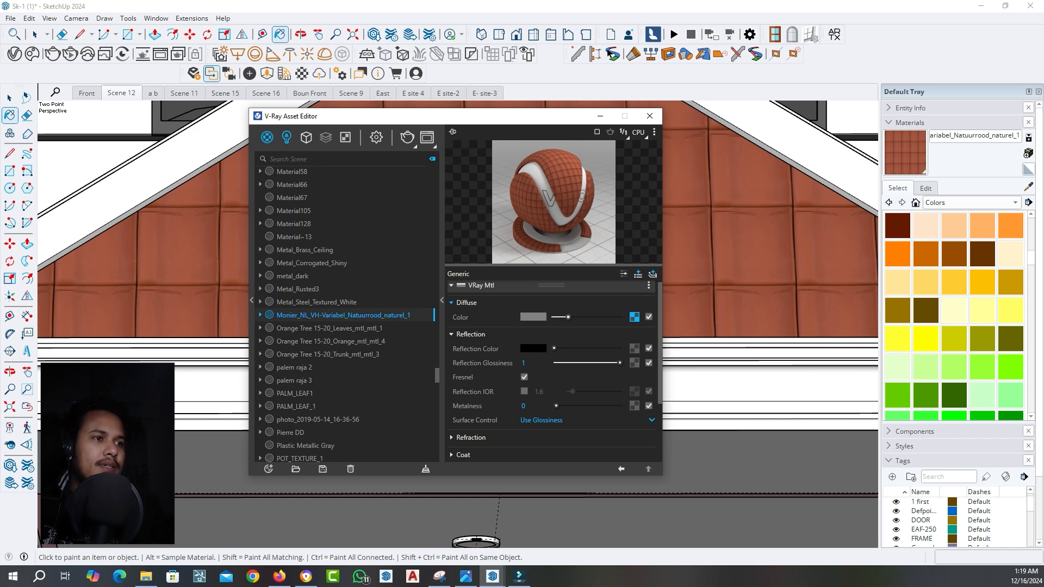
{"action": "left_click", "coordinate": [470, 334]}
{"action": "left_click", "coordinate": [471, 352]}
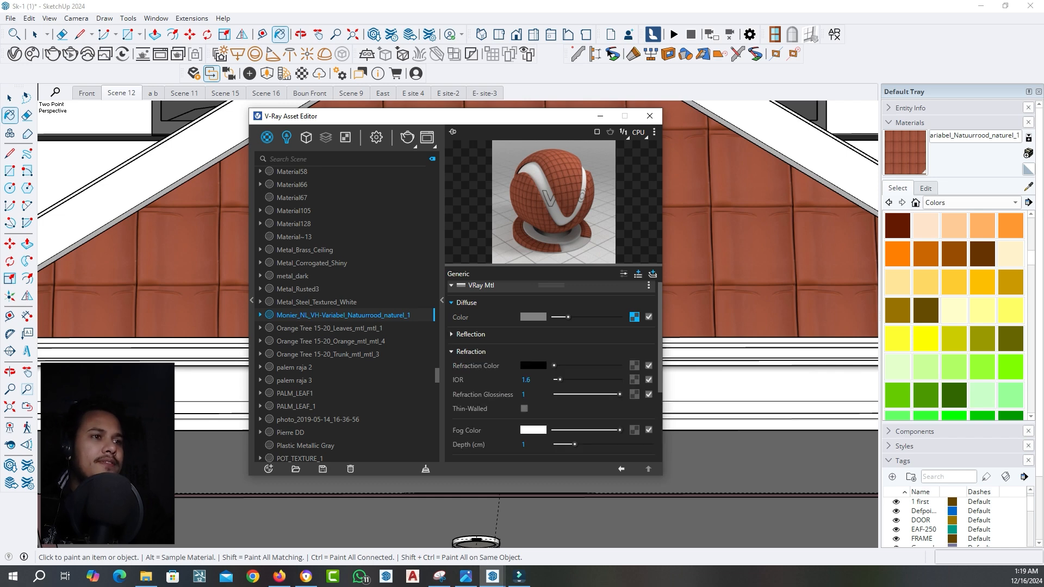
Change the red roof tile material's bump mode from a bump map to Normal Map
{"action": "left_click", "coordinate": [471, 352]}
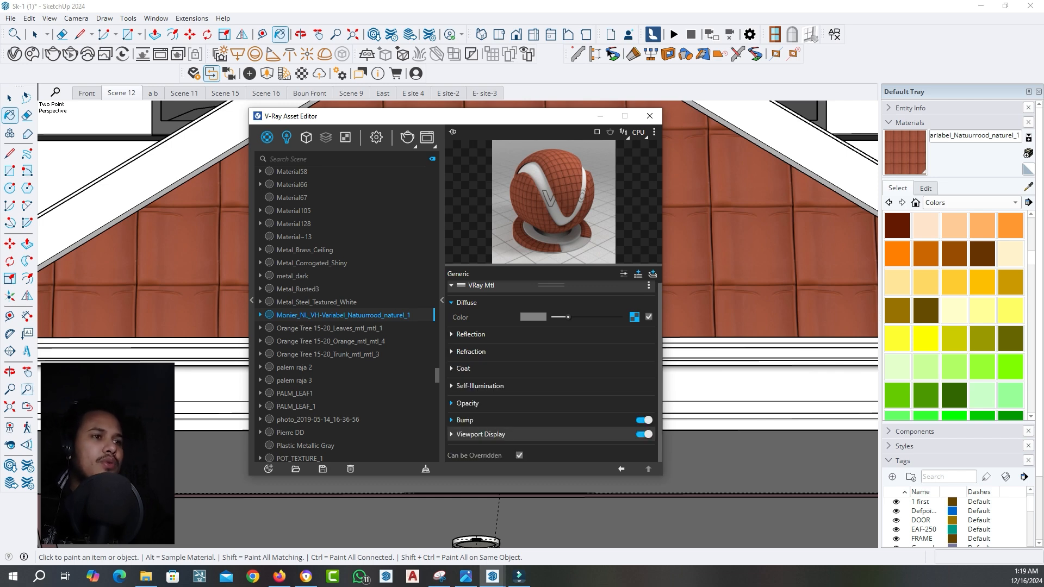
{"action": "left_click", "coordinate": [463, 368]}
{"action": "left_click", "coordinate": [463, 368]}
{"action": "left_click", "coordinate": [465, 420]}
{"action": "scroll", "coordinate": [511, 420], "scroll_direction": "down", "scroll_amount": 1}
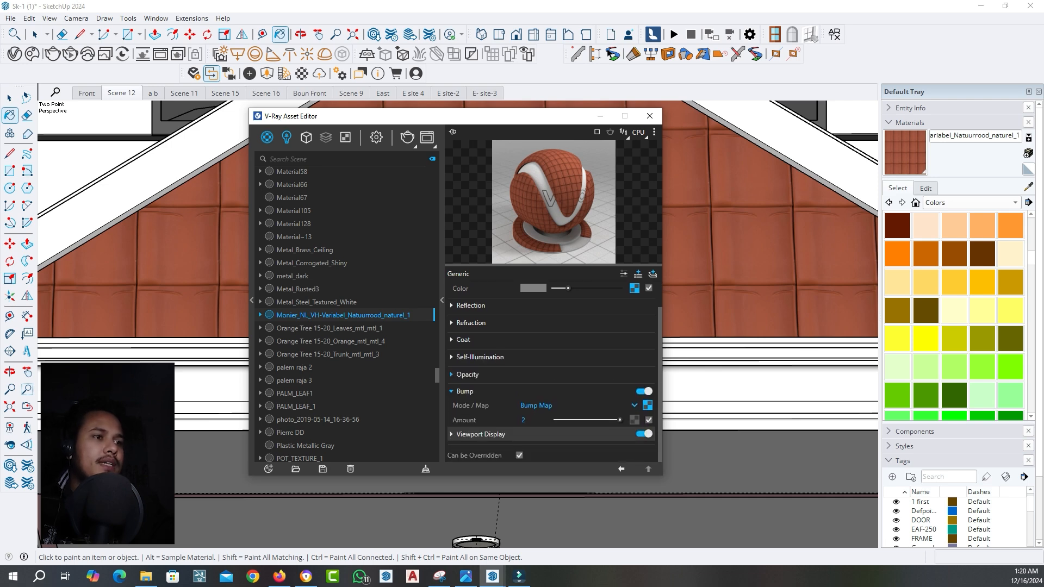
{"action": "left_click", "coordinate": [576, 405]}
{"action": "left_click", "coordinate": [538, 434]}
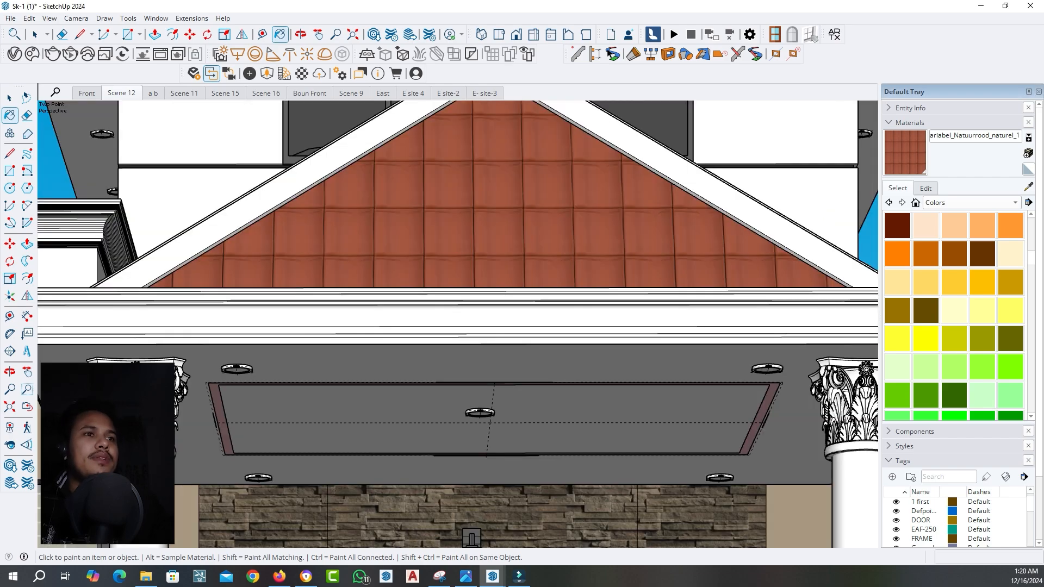
Compare the Scene 12 and Front views of the house, ending on the Front scene
{"action": "left_click", "coordinate": [132, 92]}
{"action": "left_click", "coordinate": [87, 93]}
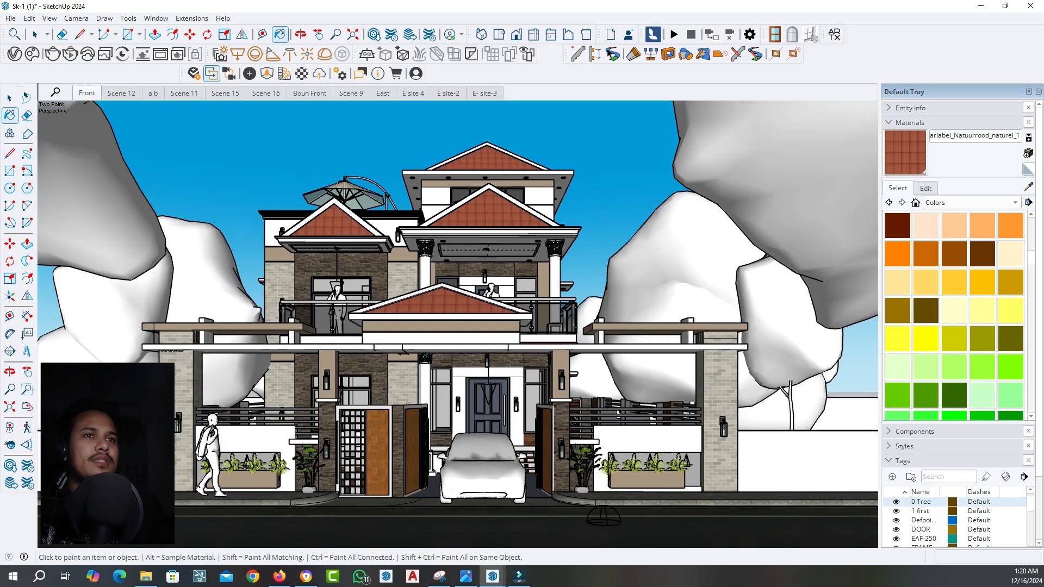
{"action": "key", "text": "space"}
{"action": "left_click", "coordinate": [122, 93]}
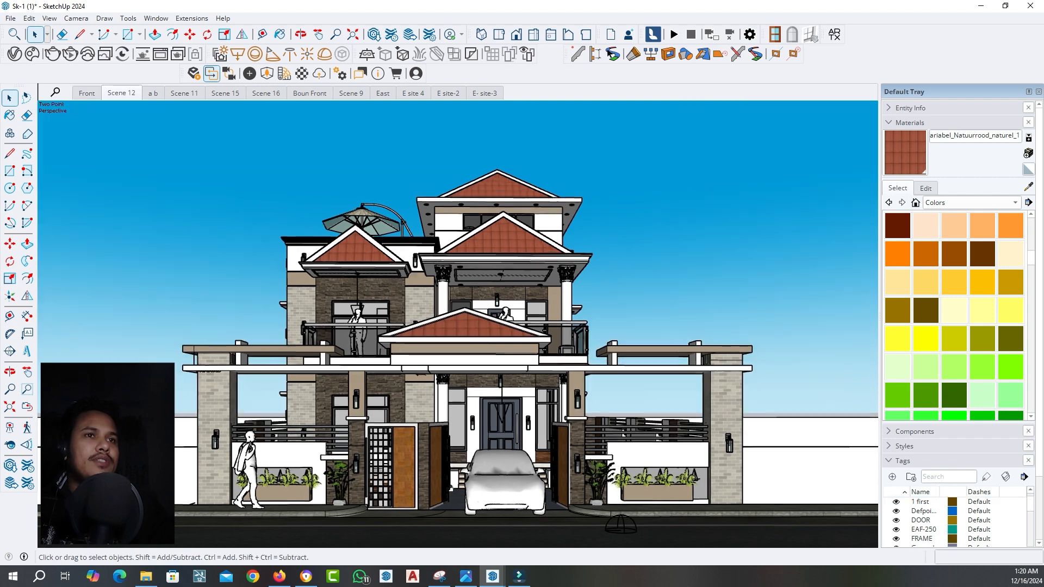
{"action": "left_click", "coordinate": [87, 93]}
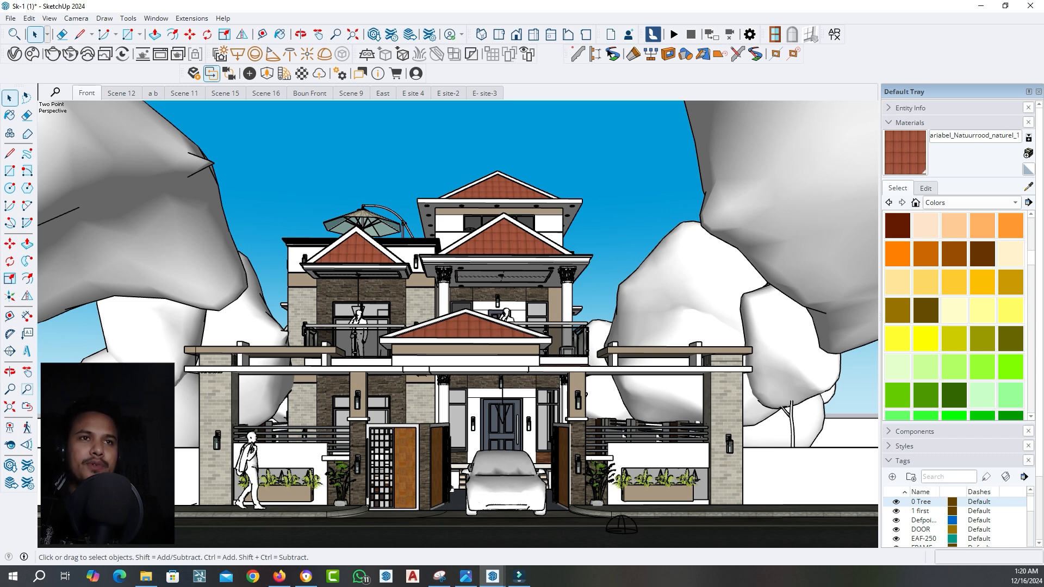
Review the scene's lights, geometries and render quality settings in the V-Ray Asset Editor
{"action": "left_click", "coordinate": [14, 54]}
{"action": "left_click_drag", "start_coordinate": [386, 117], "coordinate": [364, 111]}
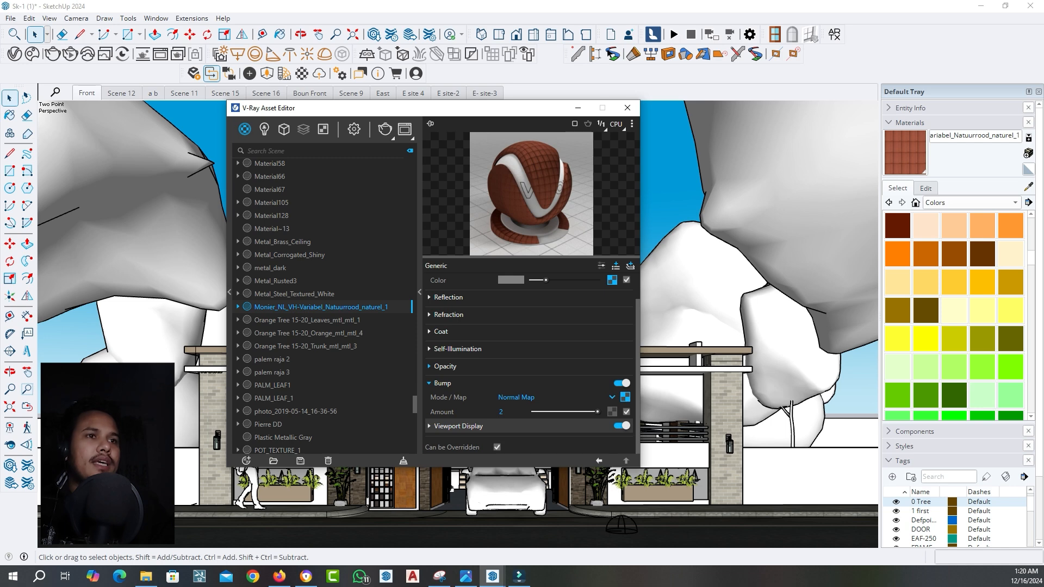
{"action": "left_click", "coordinate": [264, 129]}
{"action": "scroll", "coordinate": [320, 304], "scroll_direction": "down", "scroll_amount": 10}
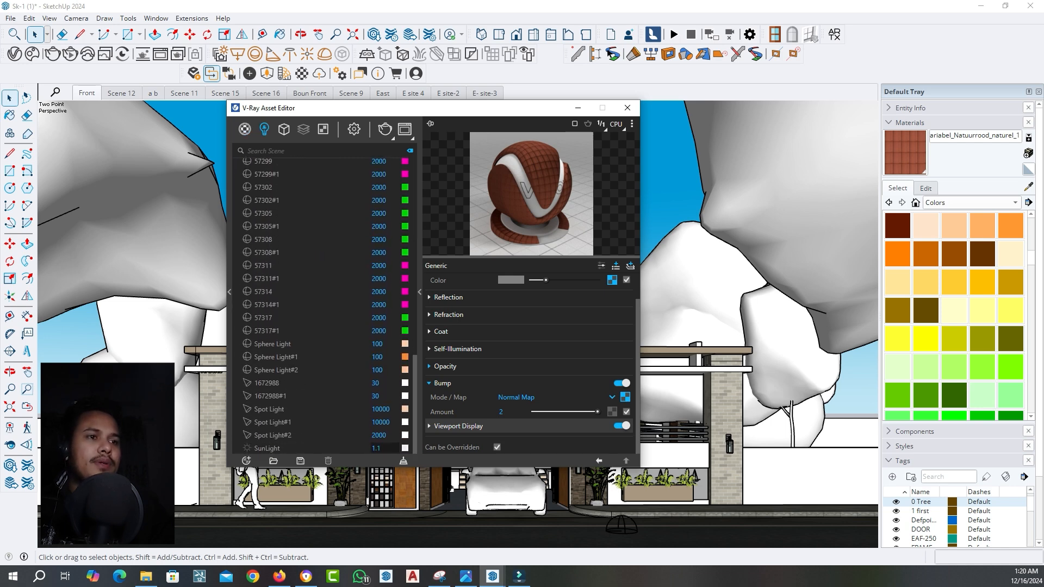
{"action": "left_click", "coordinate": [376, 448]}
{"action": "left_click", "coordinate": [283, 129]}
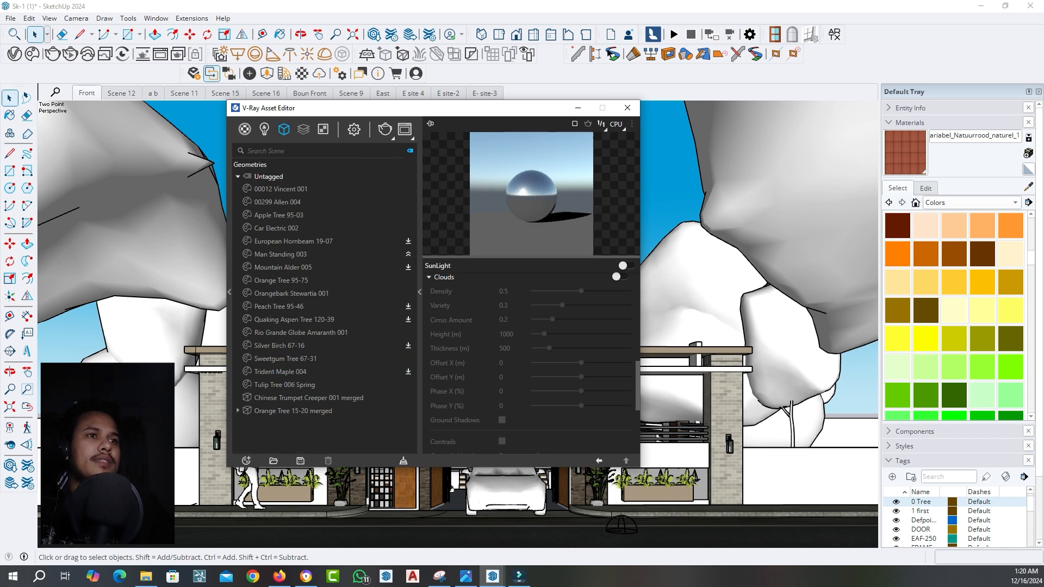
{"action": "left_click", "coordinate": [353, 129]}
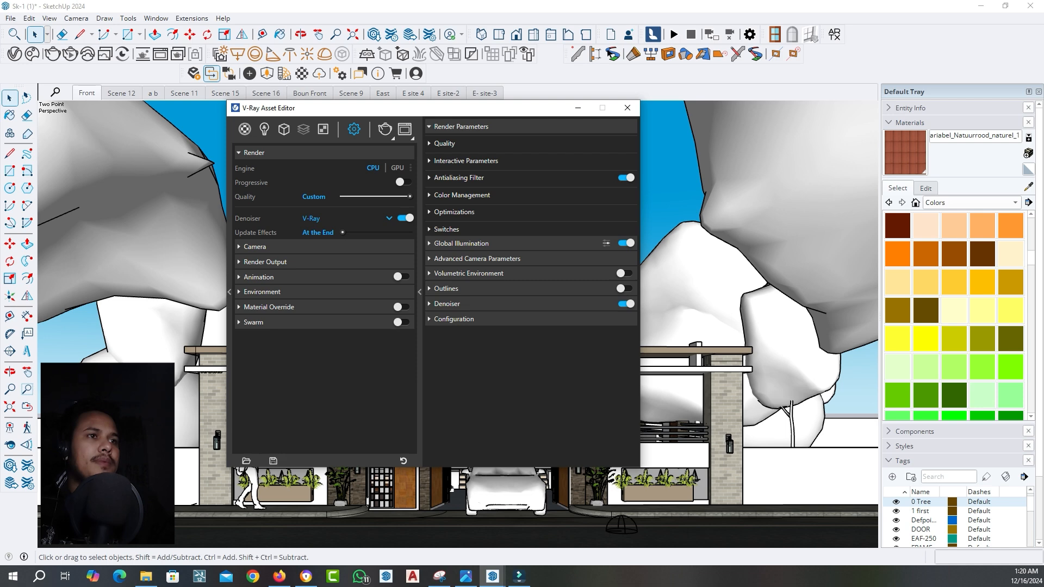
{"action": "left_click", "coordinate": [444, 144]}
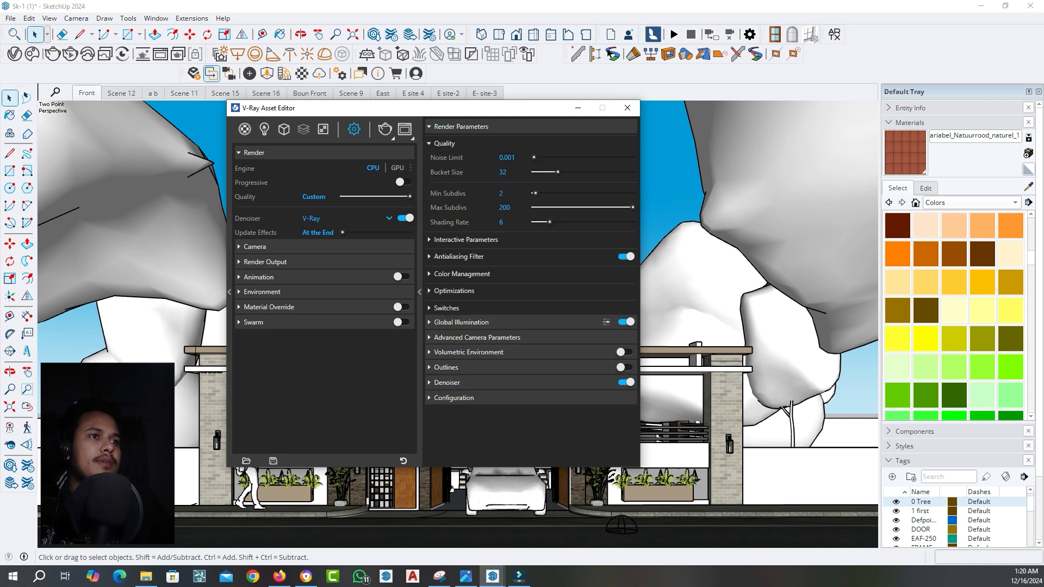
{"action": "left_click", "coordinate": [444, 143]}
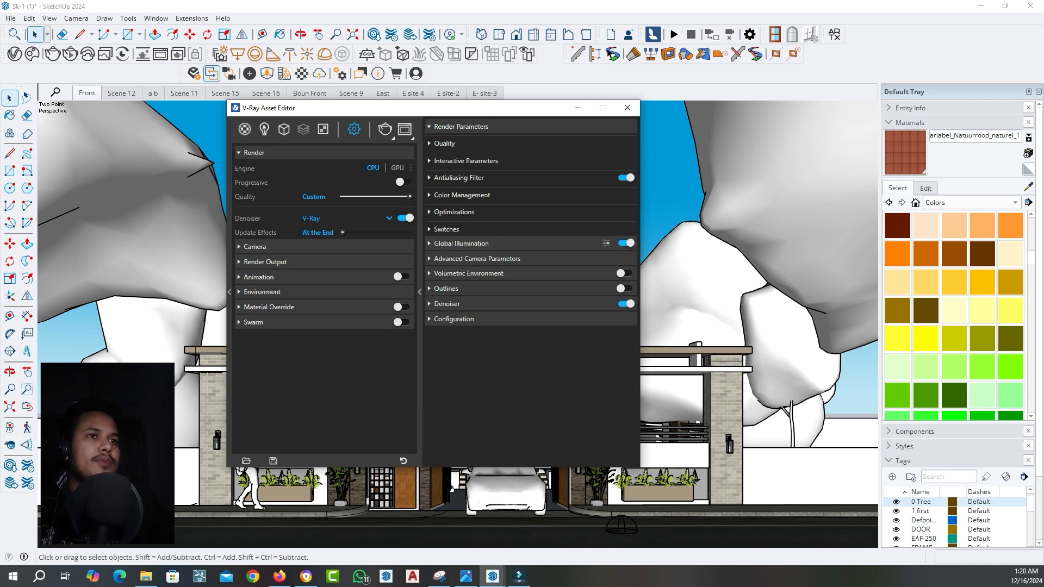
Review the SunLight's orientation and sky parameters and set its intensity to 1.2
{"action": "left_click", "coordinate": [264, 130]}
{"action": "scroll", "coordinate": [529, 359], "scroll_direction": "down", "scroll_amount": 2}
{"action": "scroll", "coordinate": [529, 359], "scroll_direction": "up", "scroll_amount": 8}
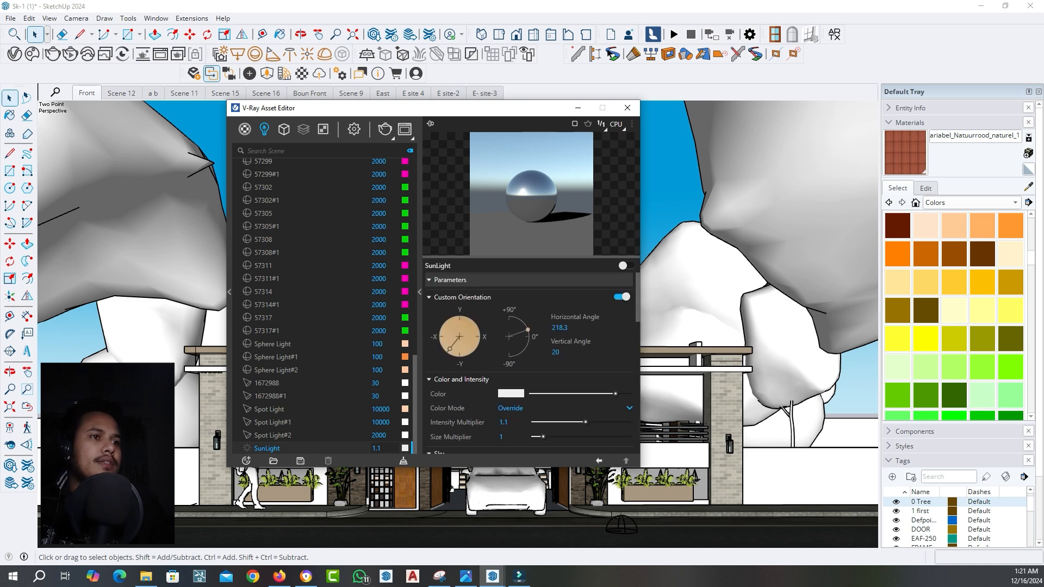
{"action": "left_click", "coordinate": [461, 297]}
{"action": "scroll", "coordinate": [529, 358], "scroll_direction": "down", "scroll_amount": 2}
{"action": "scroll", "coordinate": [529, 359], "scroll_direction": "up", "scroll_amount": 2}
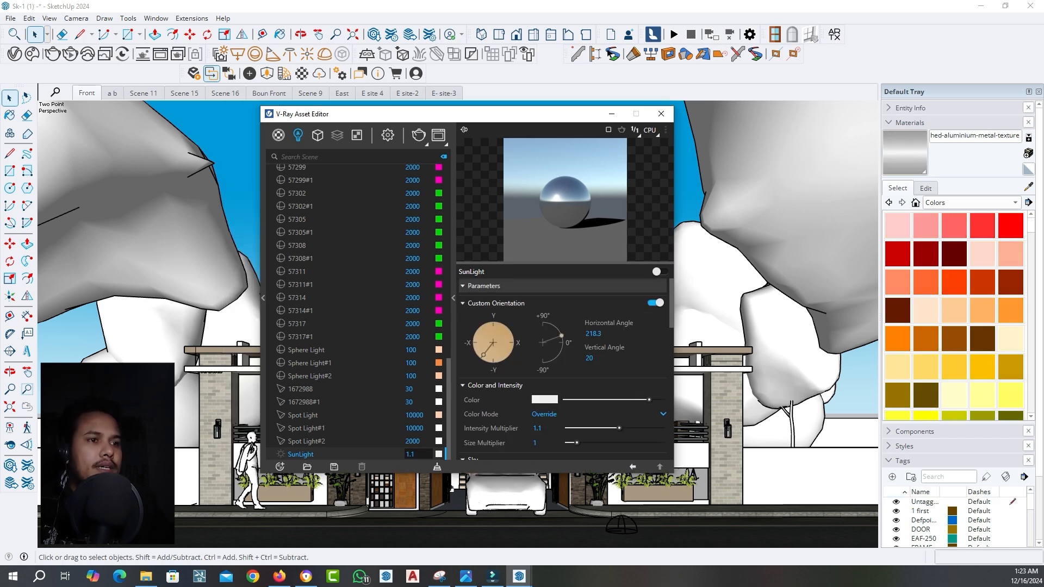
{"action": "key", "text": "BackSpace"}
{"action": "type", "text": "2"}
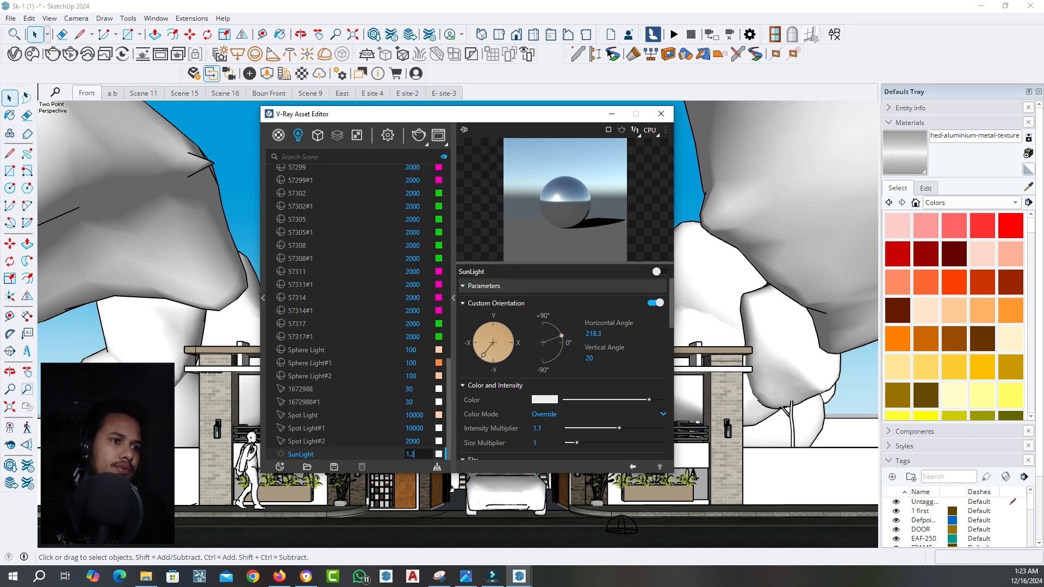
{"action": "key", "text": "Return"}
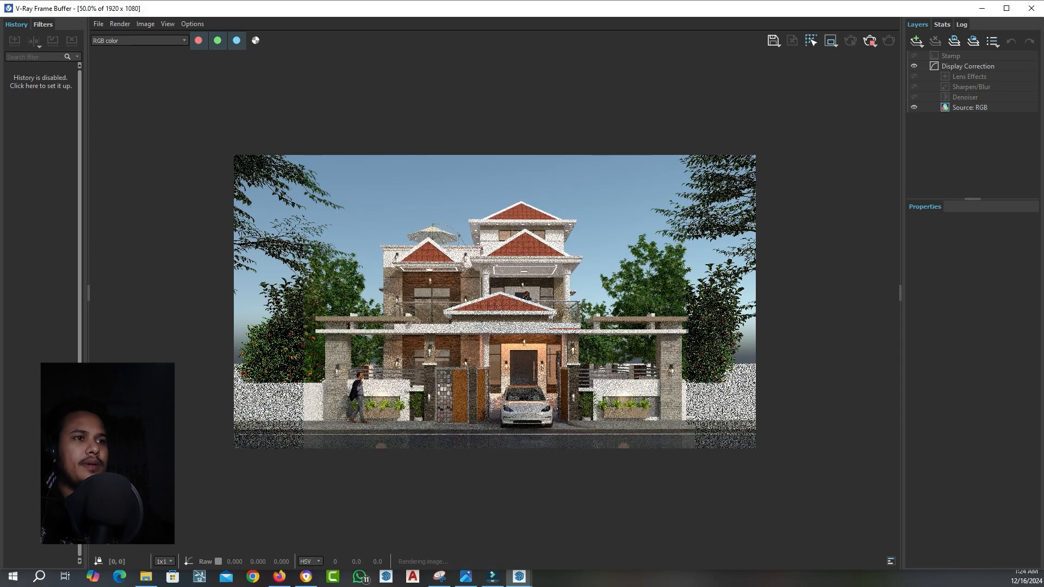
Examine the V-Ray render of the front facade in the frame buffer, both up close and as a whole
{"action": "scroll", "coordinate": [510, 349], "scroll_direction": "up", "scroll_amount": 1}
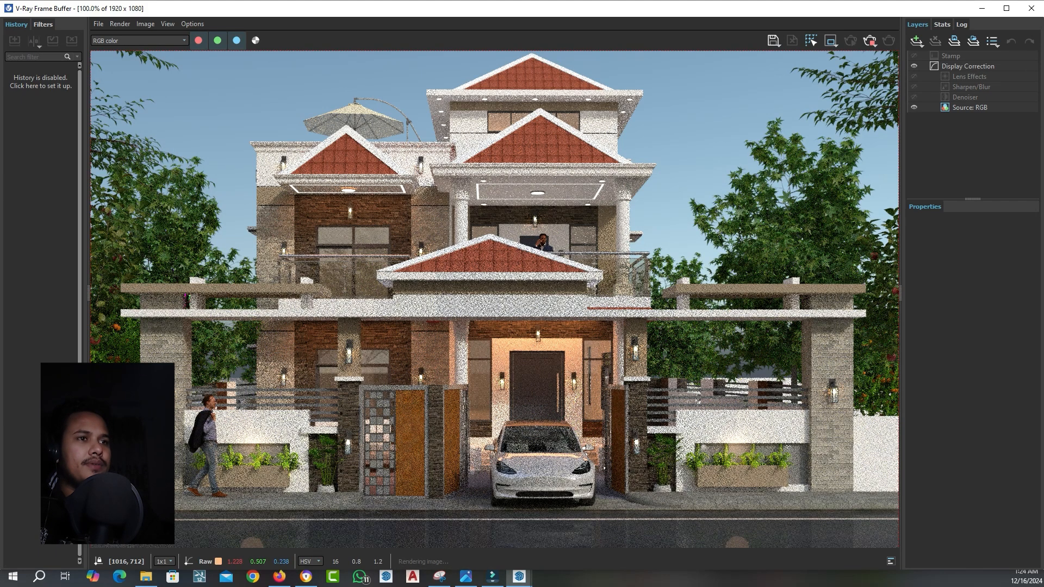
{"action": "scroll", "coordinate": [510, 349], "scroll_direction": "down", "scroll_amount": 1}
{"action": "scroll", "coordinate": [475, 354], "scroll_direction": "up", "scroll_amount": 1}
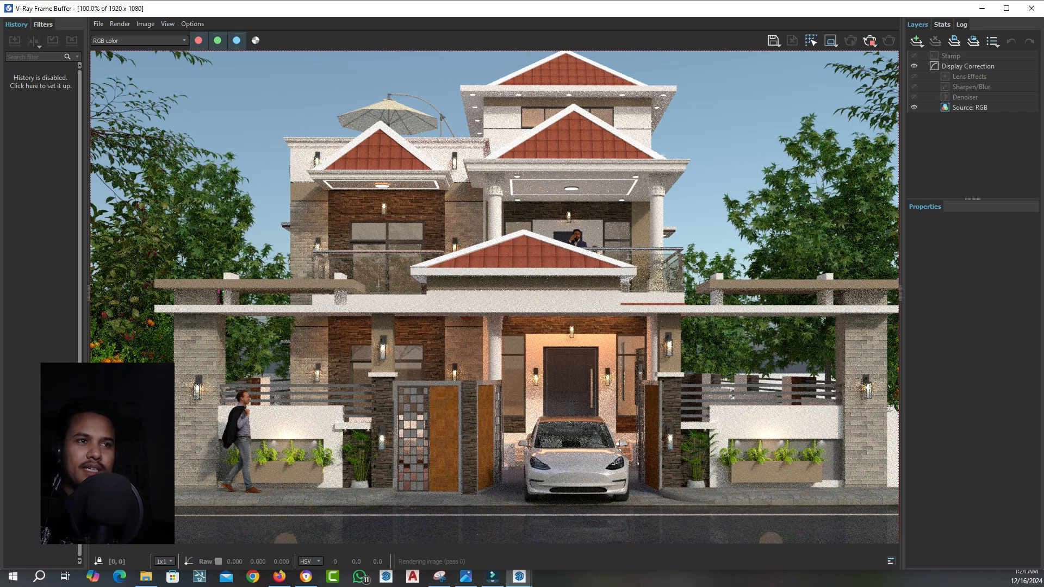
{"action": "scroll", "coordinate": [480, 335], "scroll_direction": "down", "scroll_amount": 1}
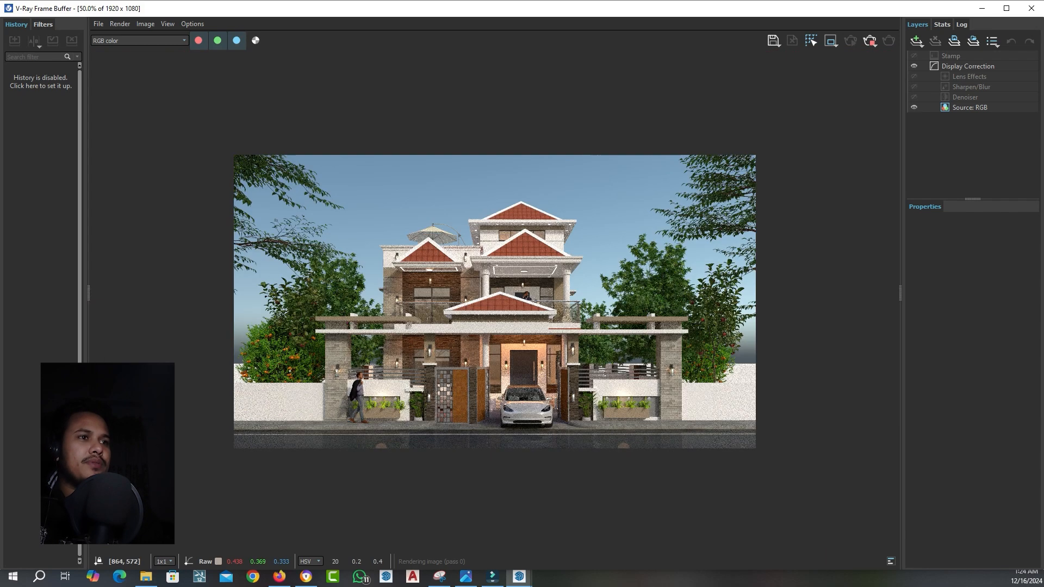
{"action": "scroll", "coordinate": [481, 335], "scroll_direction": "up", "scroll_amount": 1}
{"action": "scroll", "coordinate": [478, 348], "scroll_direction": "down", "scroll_amount": 1}
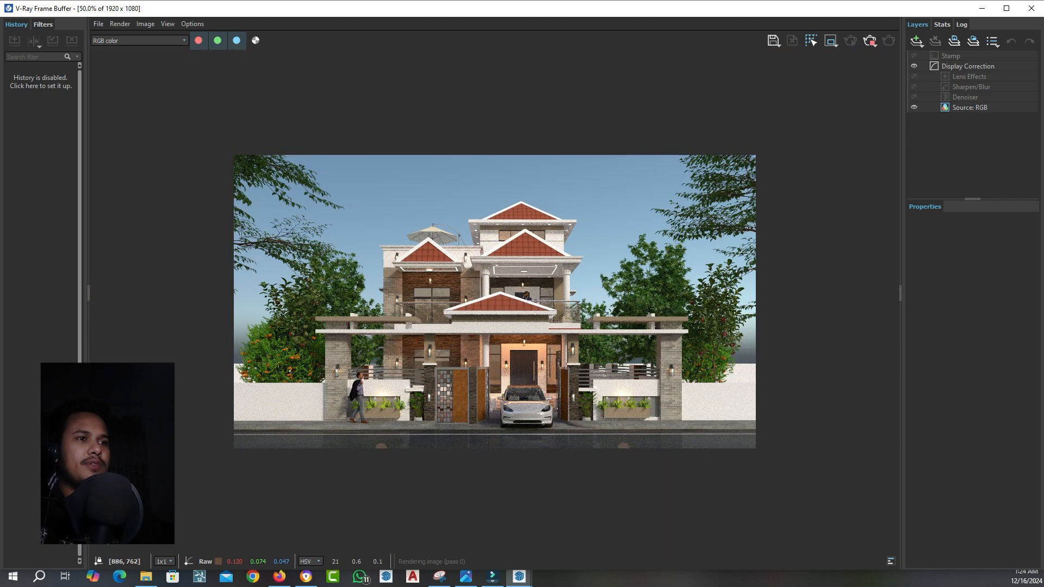
{"action": "scroll", "coordinate": [474, 361], "scroll_direction": "up", "scroll_amount": 1}
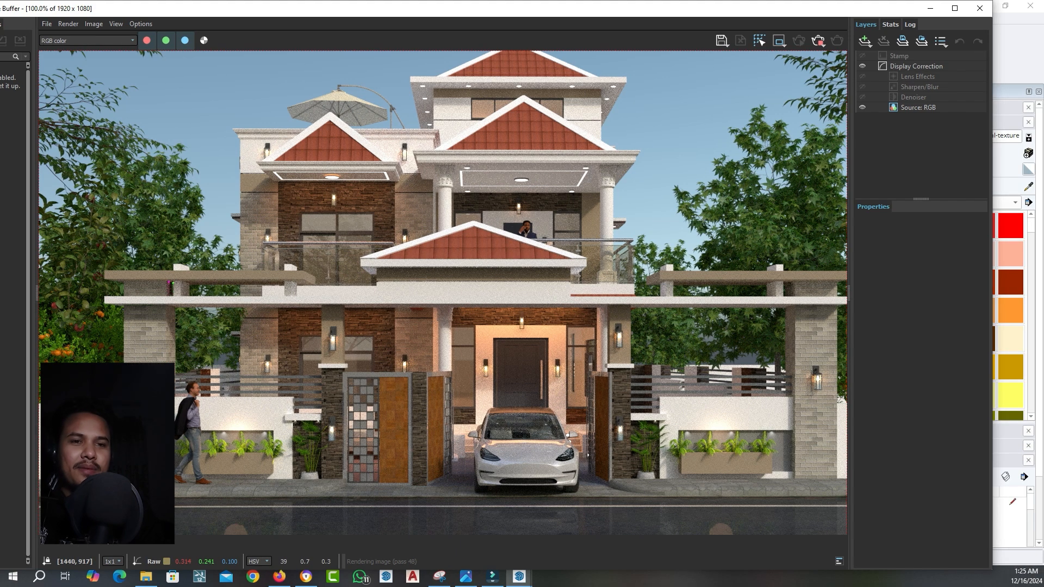
{"action": "left_click_drag", "start_coordinate": [604, 10], "coordinate": [662, 16]}
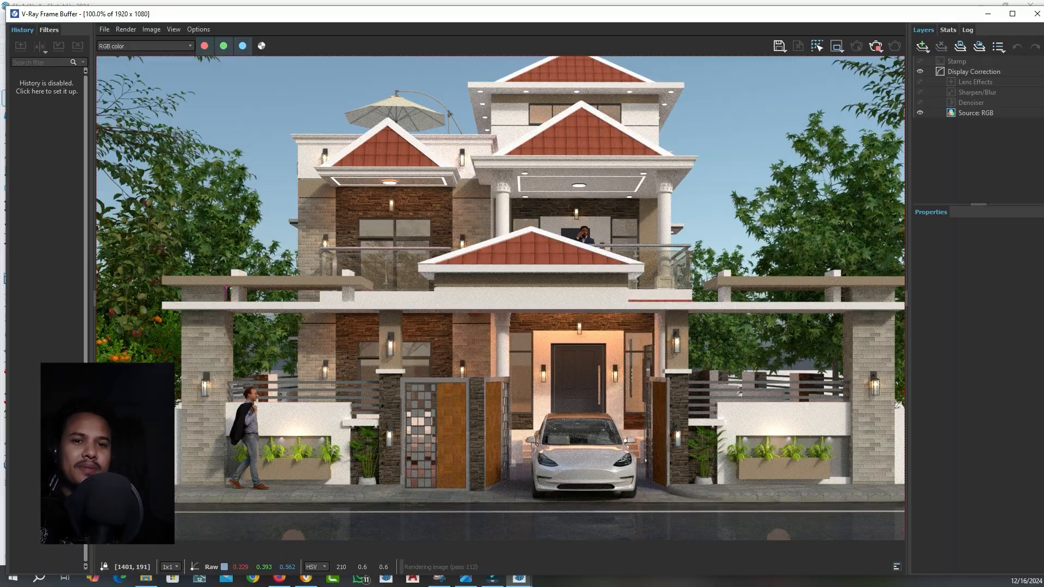